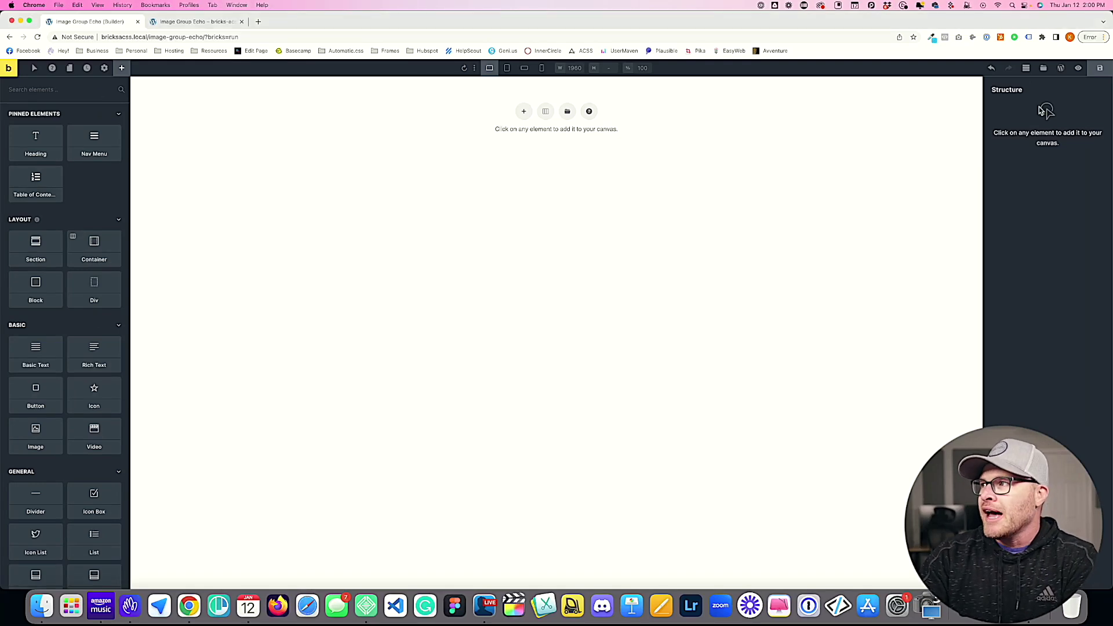
- Insert the Hero Oscar template from the remote Hero Sections bundle into the empty page
click(1043, 69)
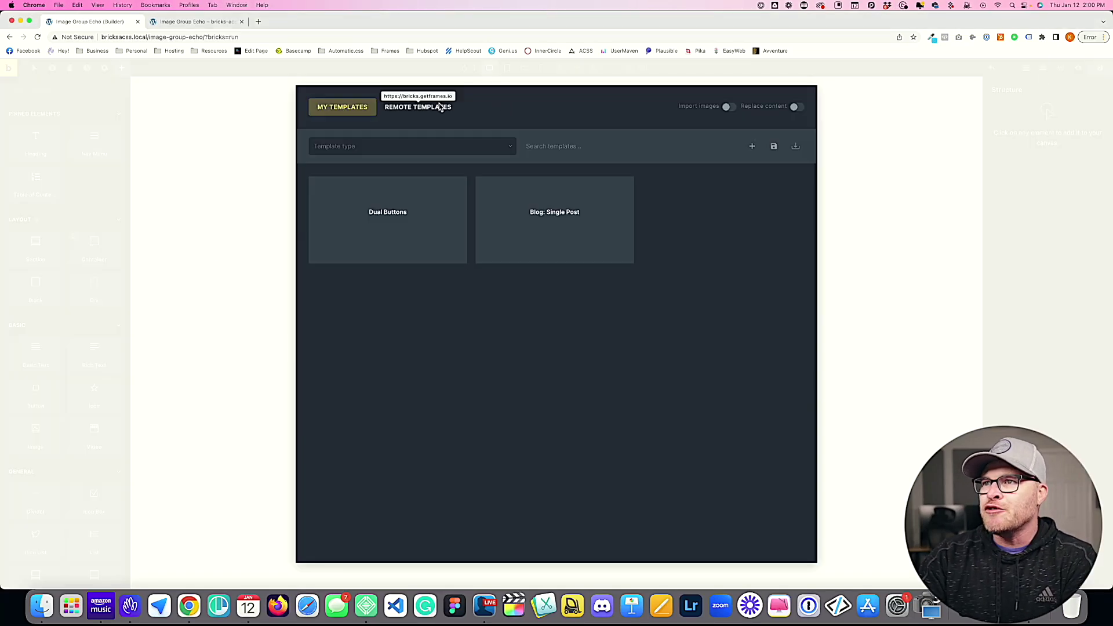
click(418, 106)
click(363, 149)
scroll(360, 260, down, 5)
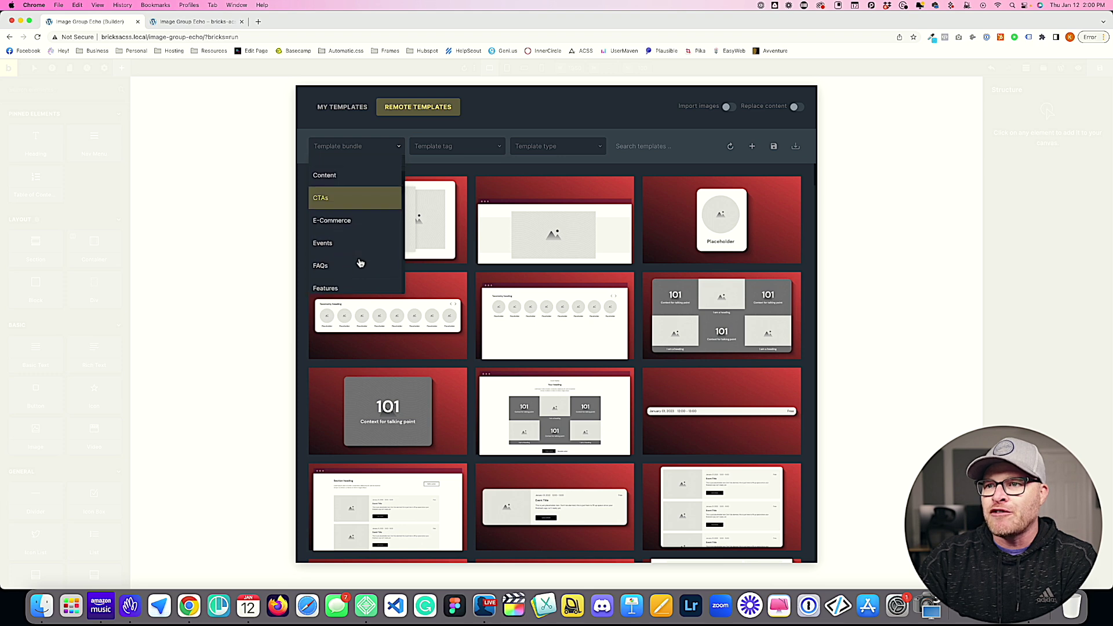
scroll(360, 262, down, 2)
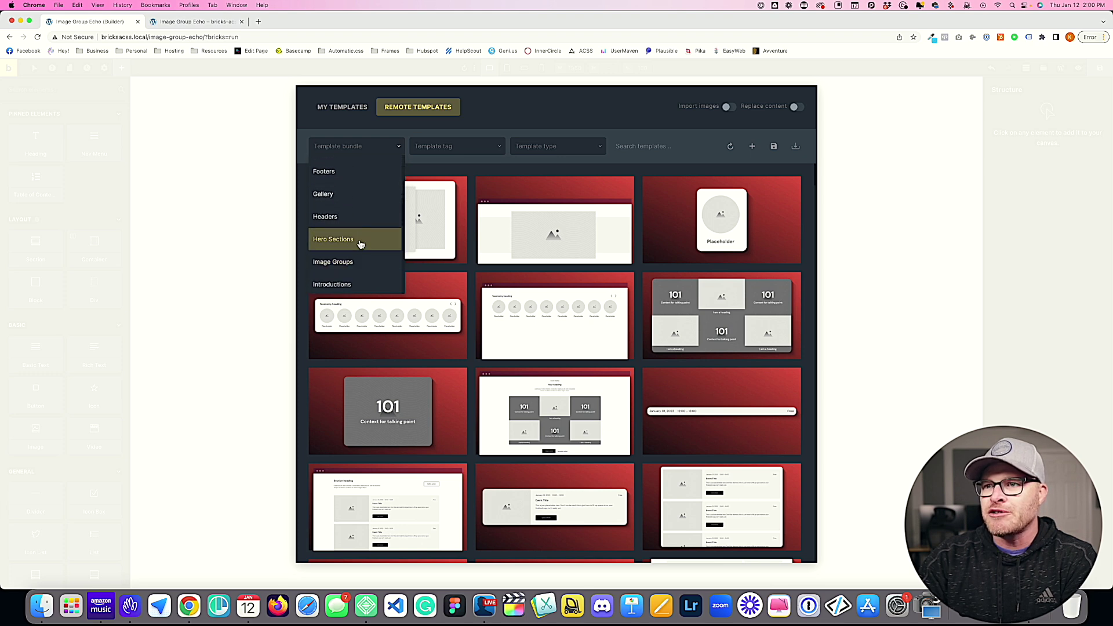
click(360, 248)
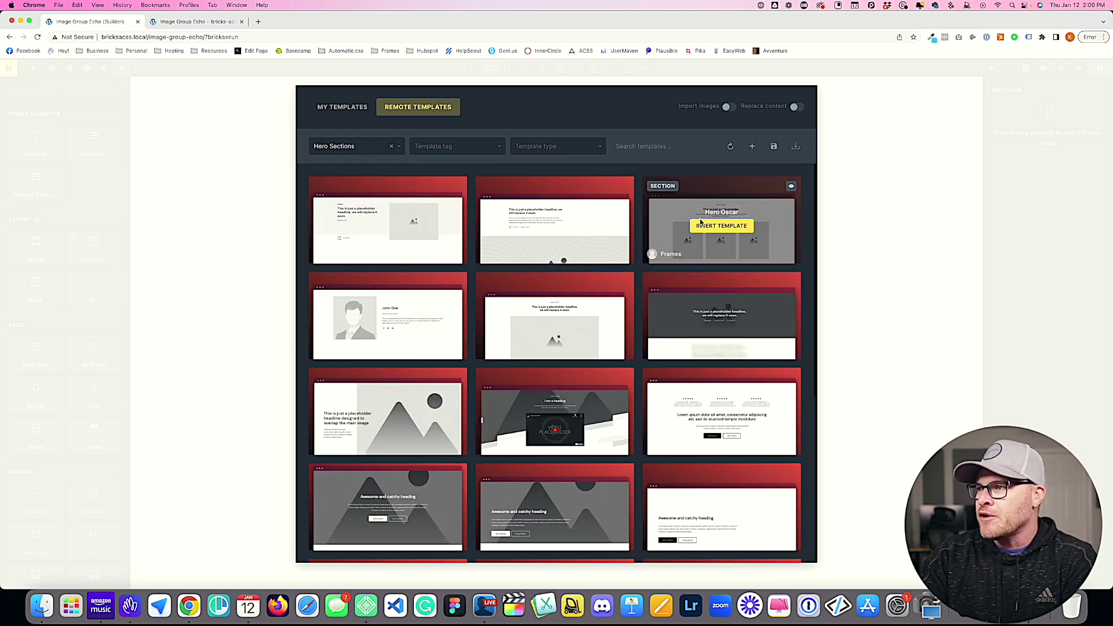
click(728, 227)
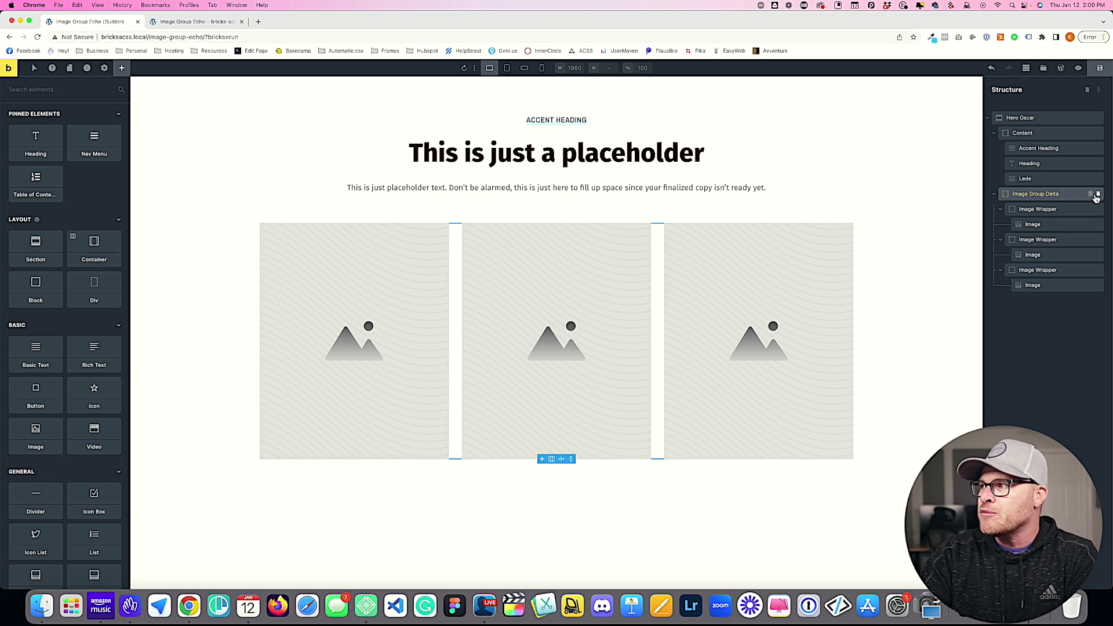
- Delete Image Group Delta and insert the Image Group Echo remote template in its place
click(1095, 195)
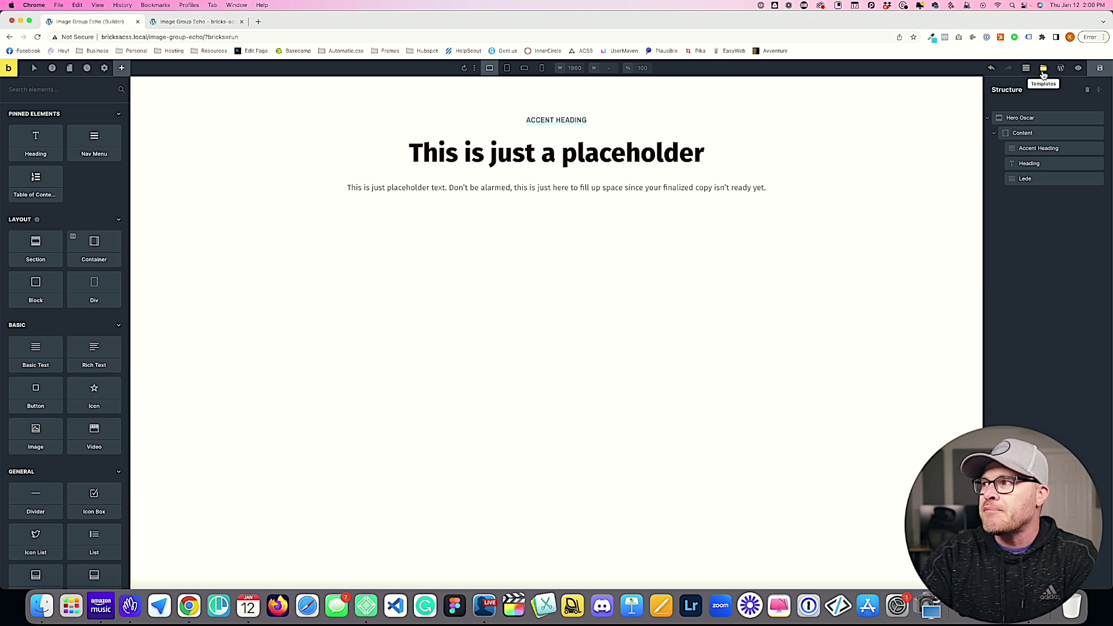
click(1043, 68)
click(417, 108)
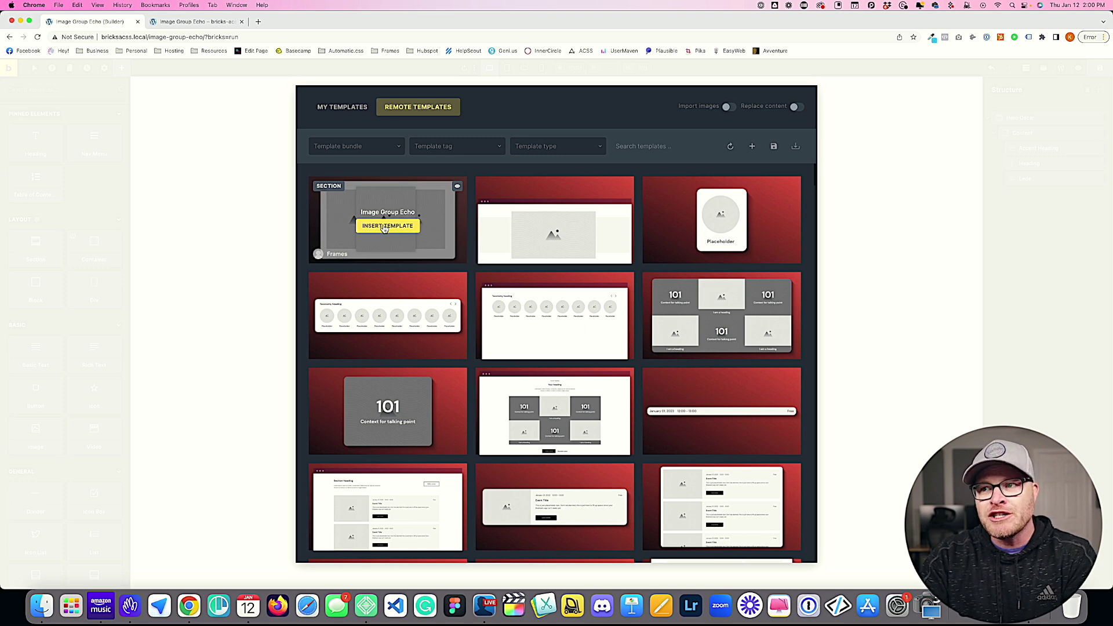
click(385, 226)
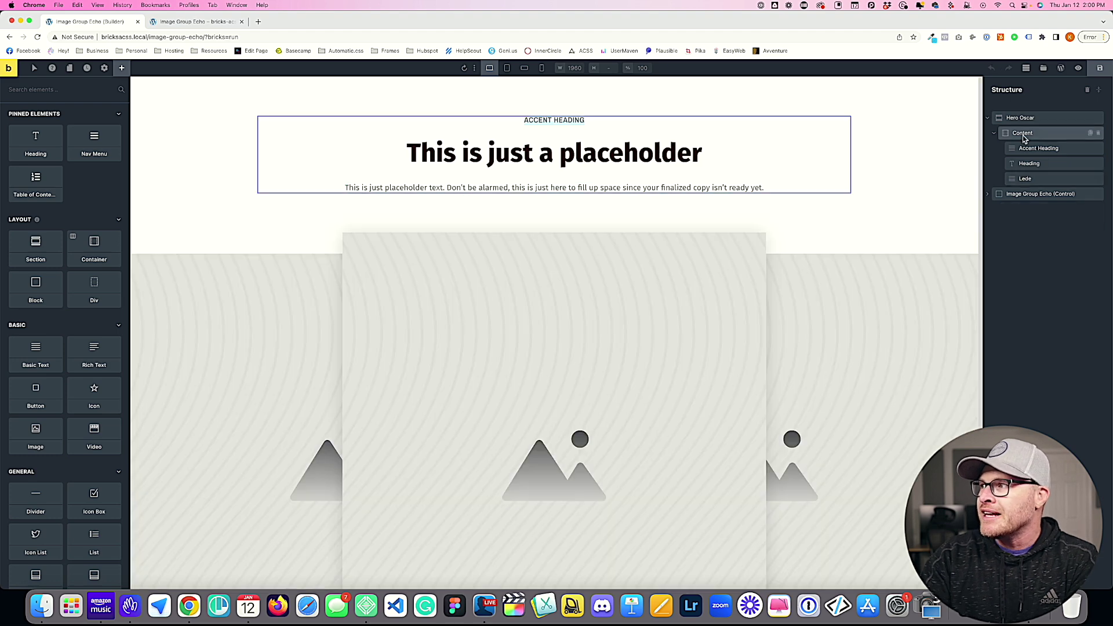
- Add a Container below the hero text and move Image Group Echo inside it
click(1021, 118)
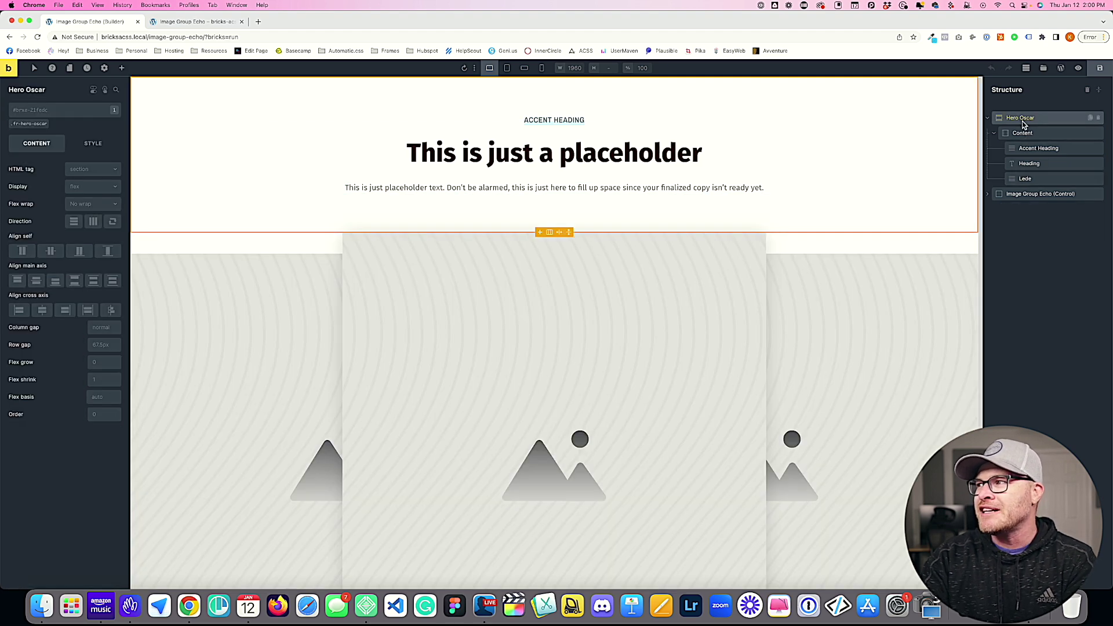
click(119, 70)
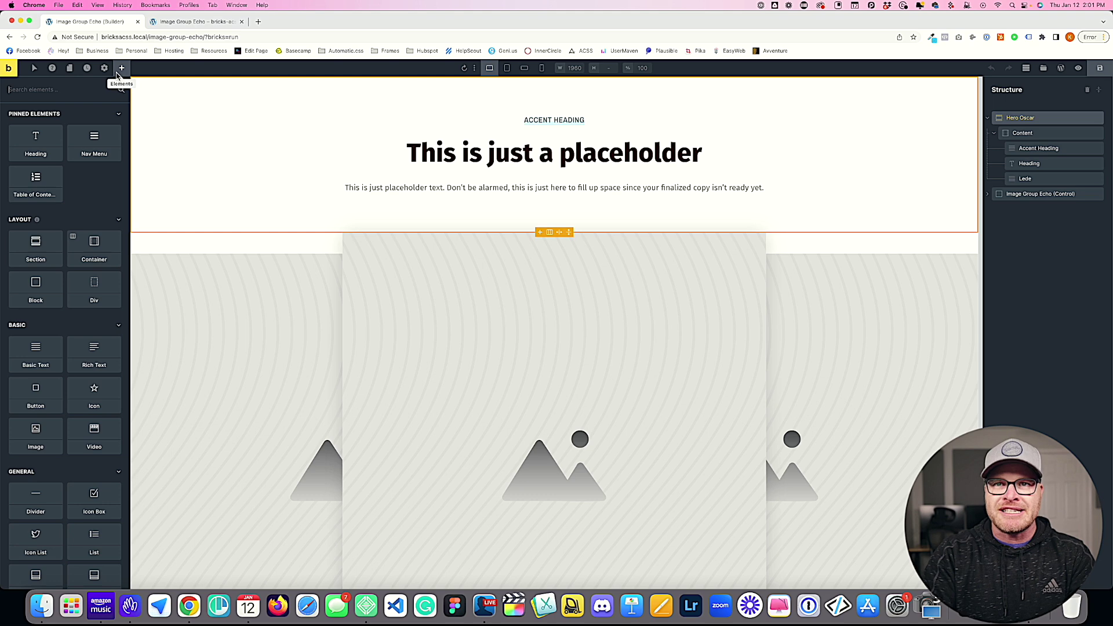
text(container)
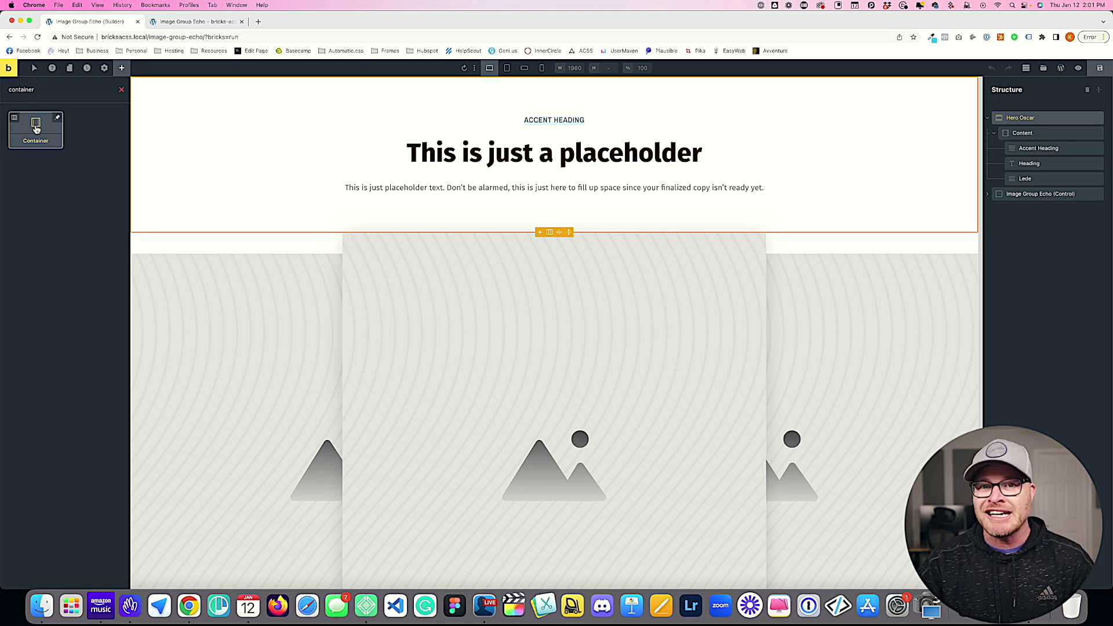
click(35, 129)
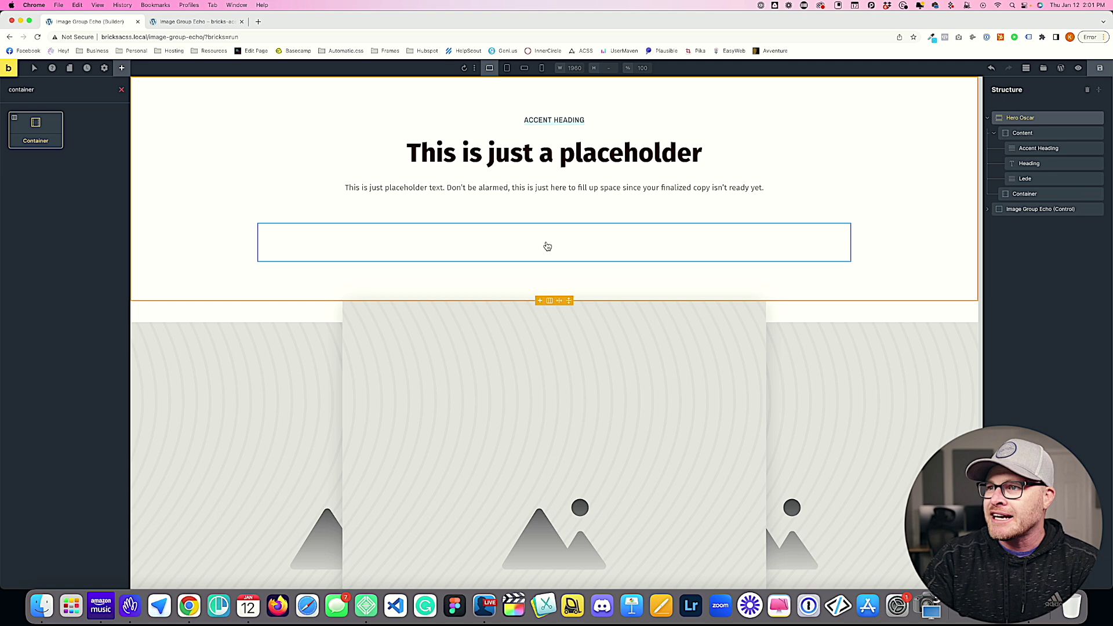
drag(1021, 209, 1030, 195)
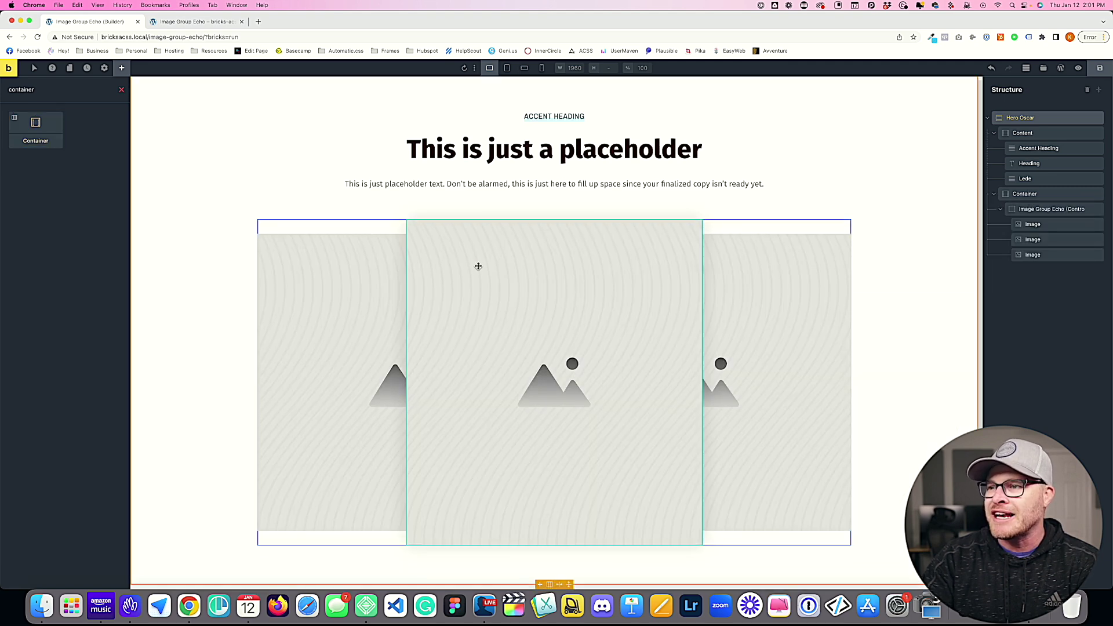
click(331, 132)
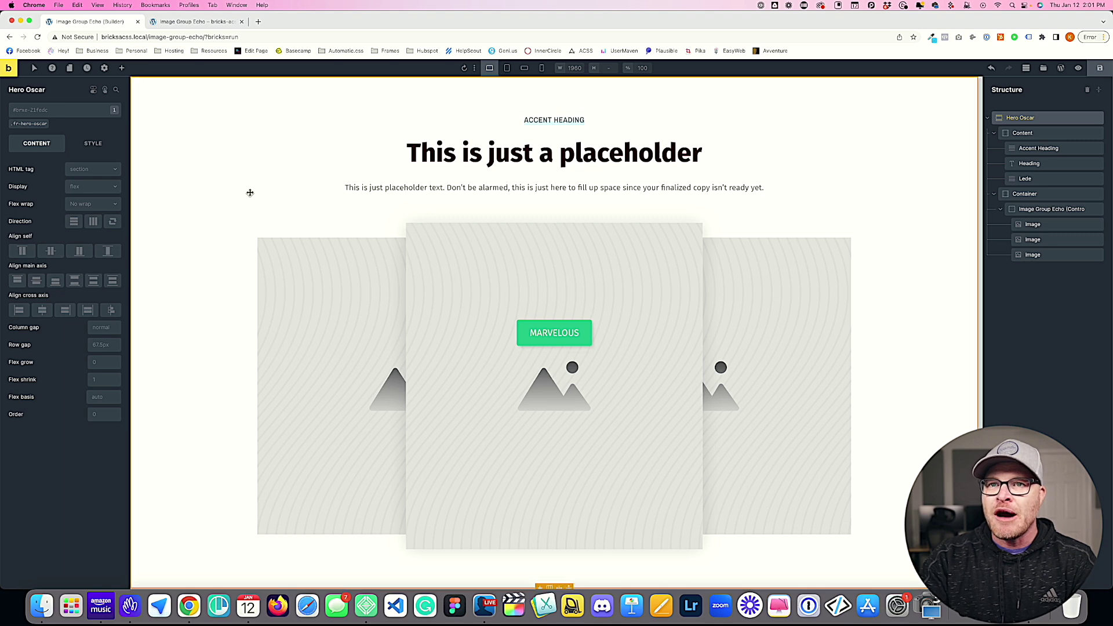
- Apply a gradient to the hero section's background with two colour stops
click(62, 116)
click(62, 116)
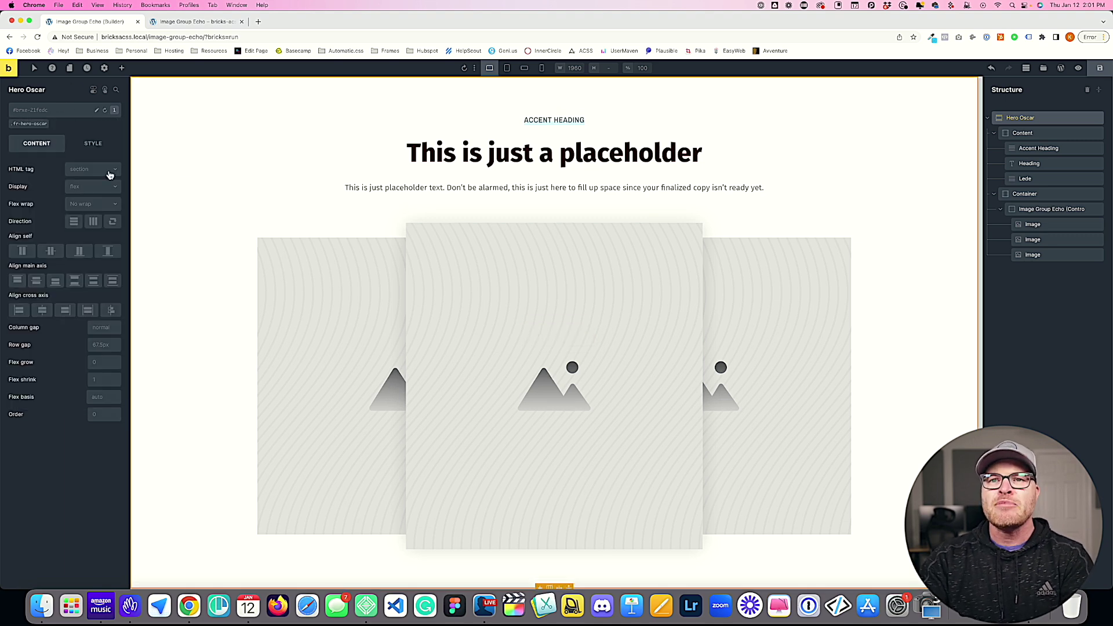
click(92, 143)
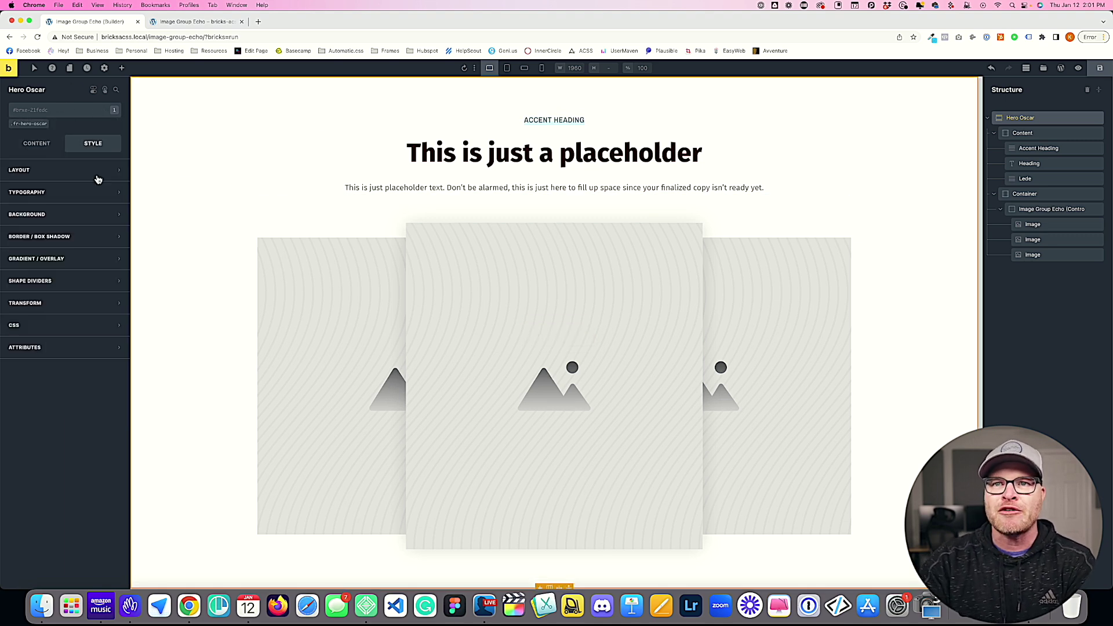
click(52, 252)
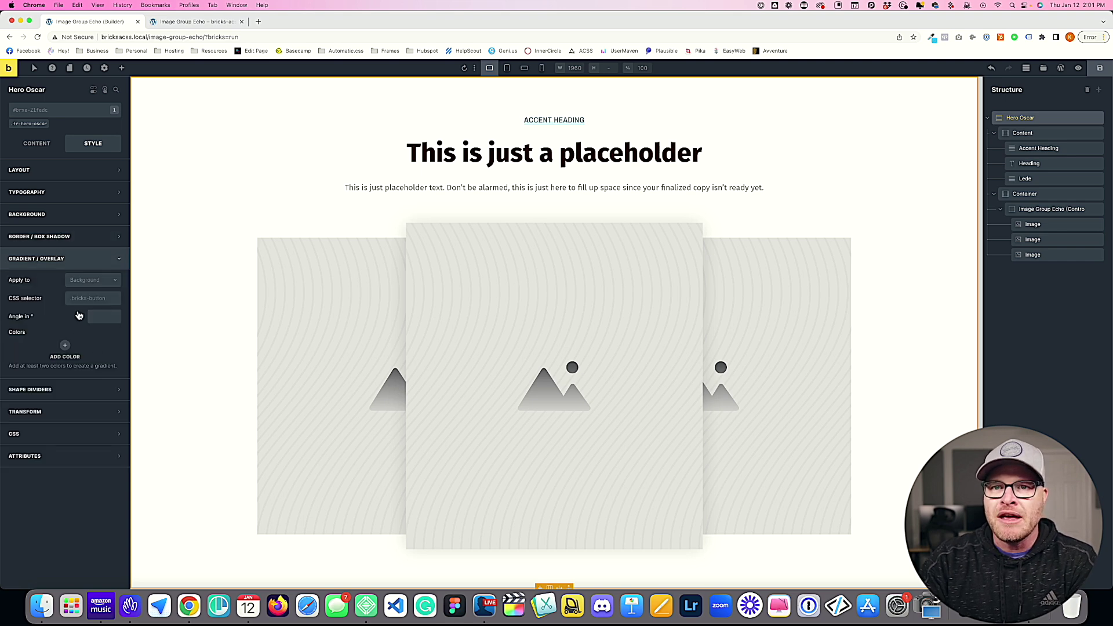
click(98, 283)
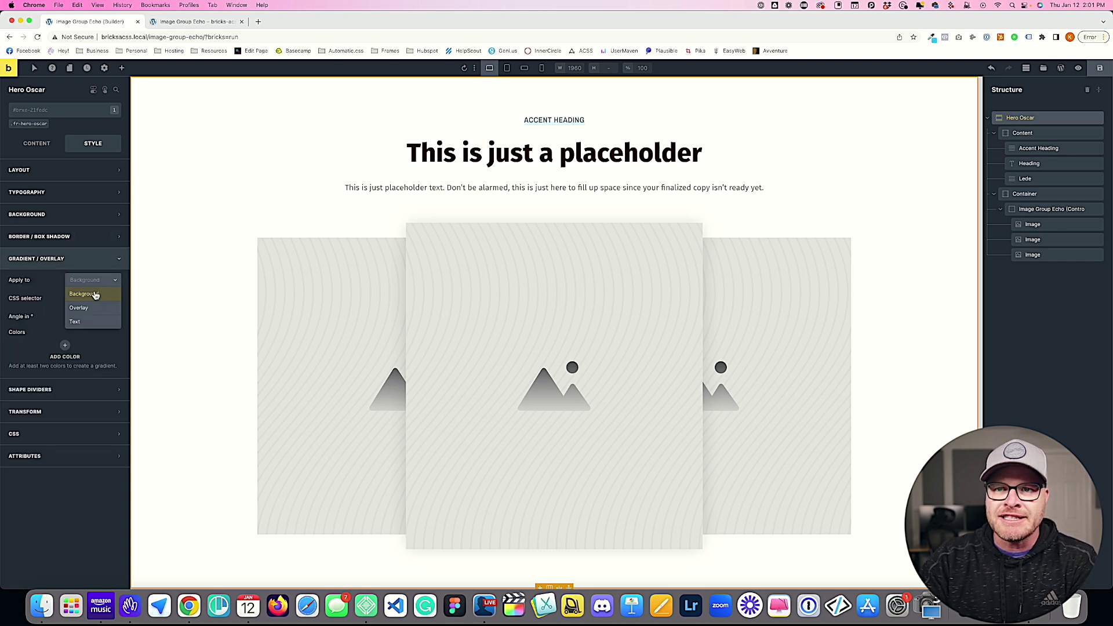
click(94, 291)
click(65, 345)
click(61, 415)
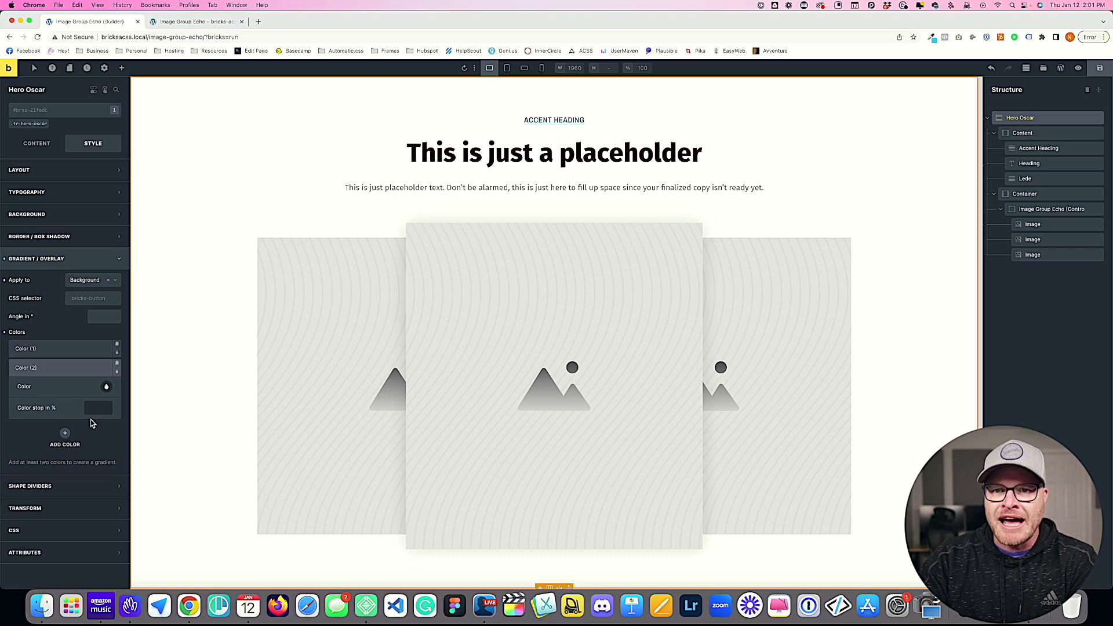
- Set the first gradient colour to base-ultra-light from the ACSS Base palette
click(75, 350)
click(106, 367)
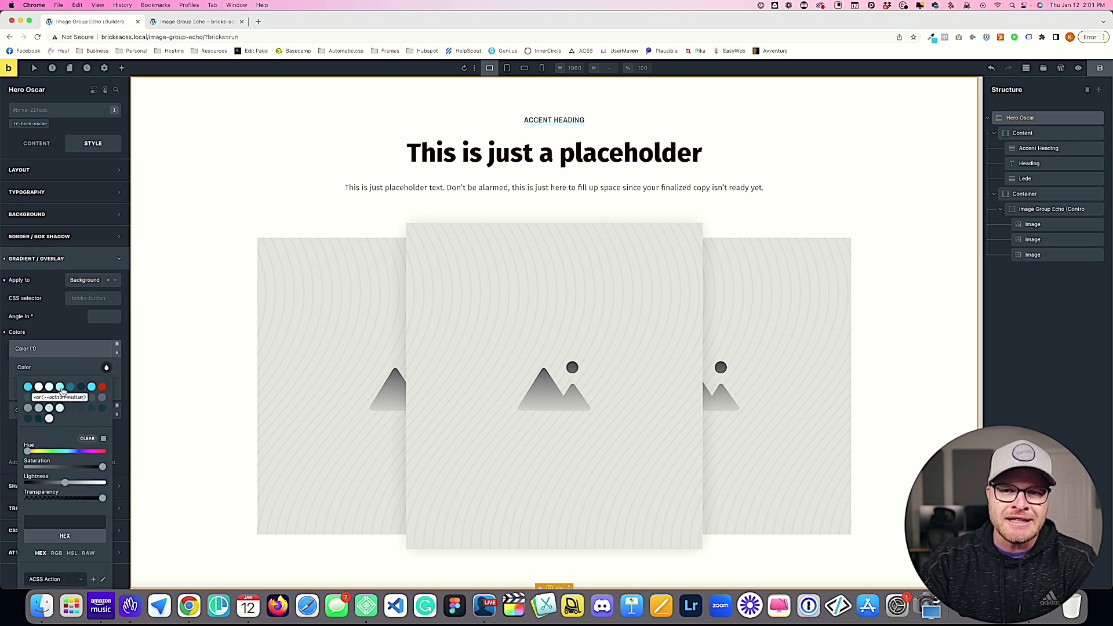
click(81, 370)
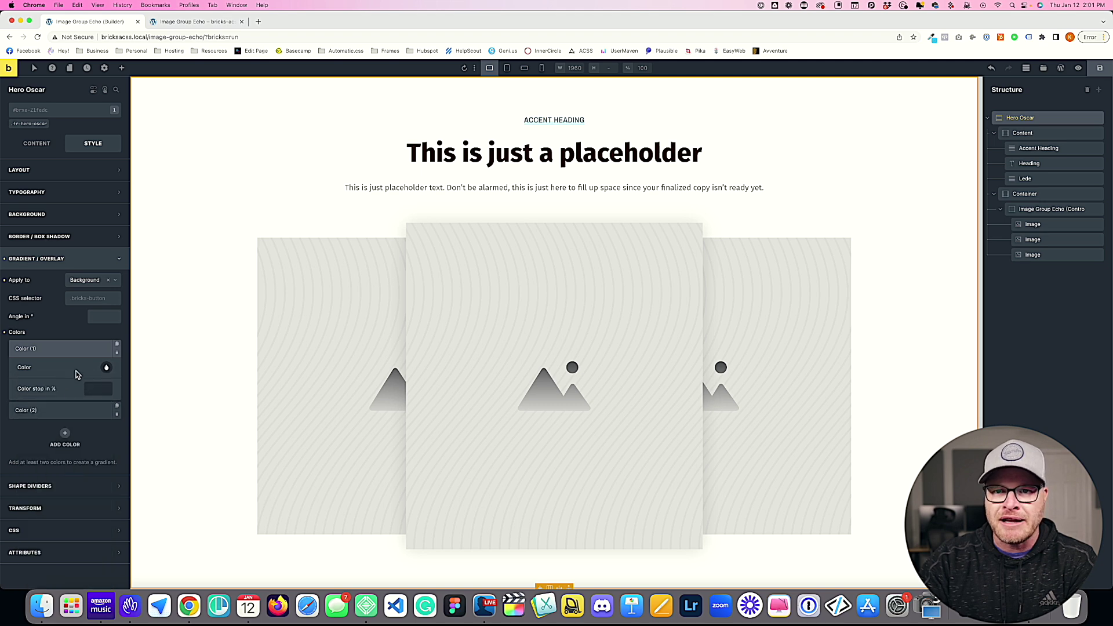
click(106, 367)
scroll(35, 461, down, 1)
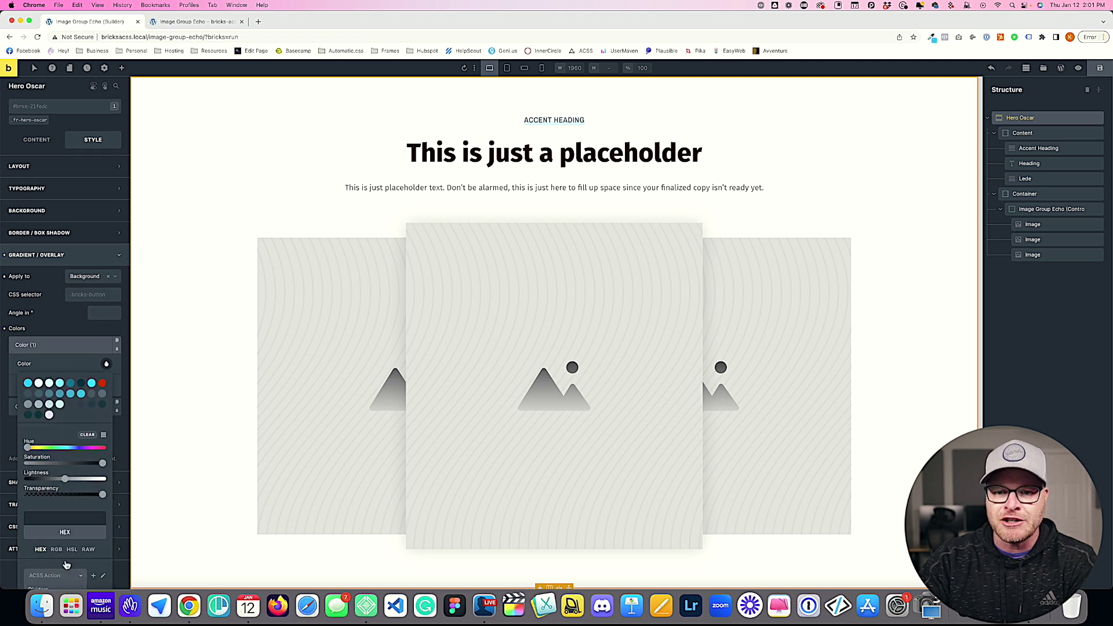
click(55, 575)
click(58, 555)
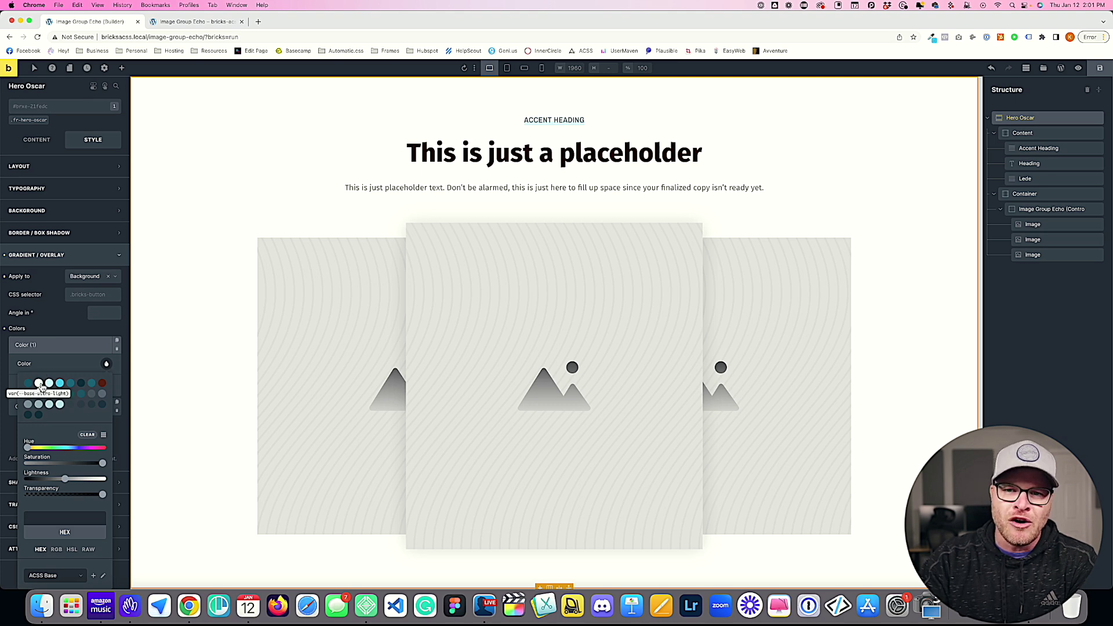
click(38, 382)
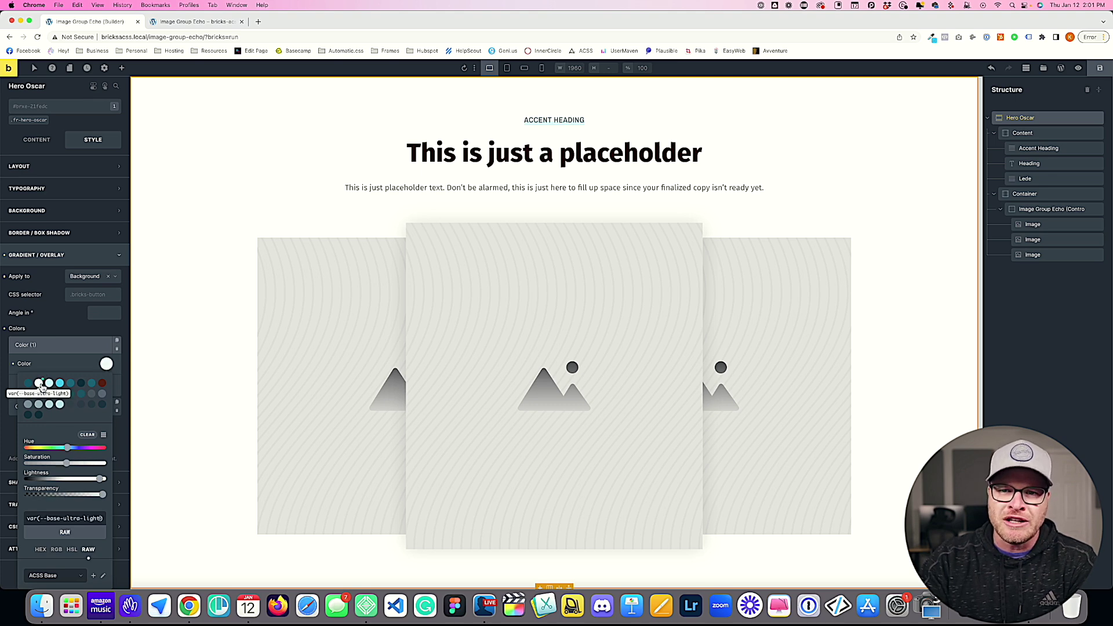
click(93, 350)
- Set the second gradient colour to base-light and move it ahead of the first
click(87, 405)
click(110, 386)
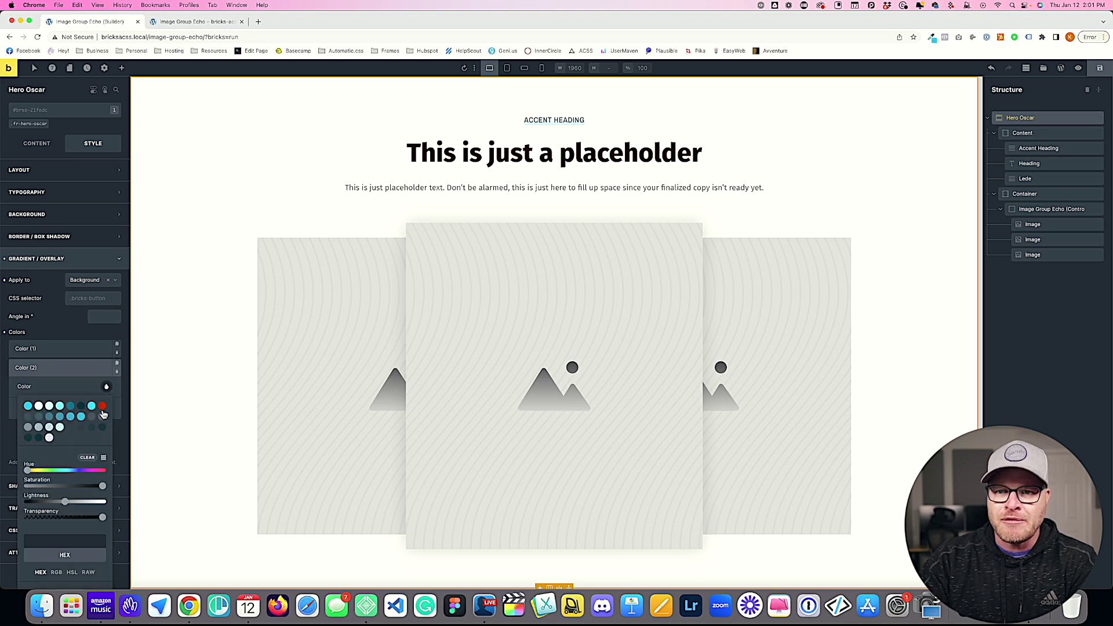
scroll(84, 455, down, 1)
scroll(62, 588, down, 3)
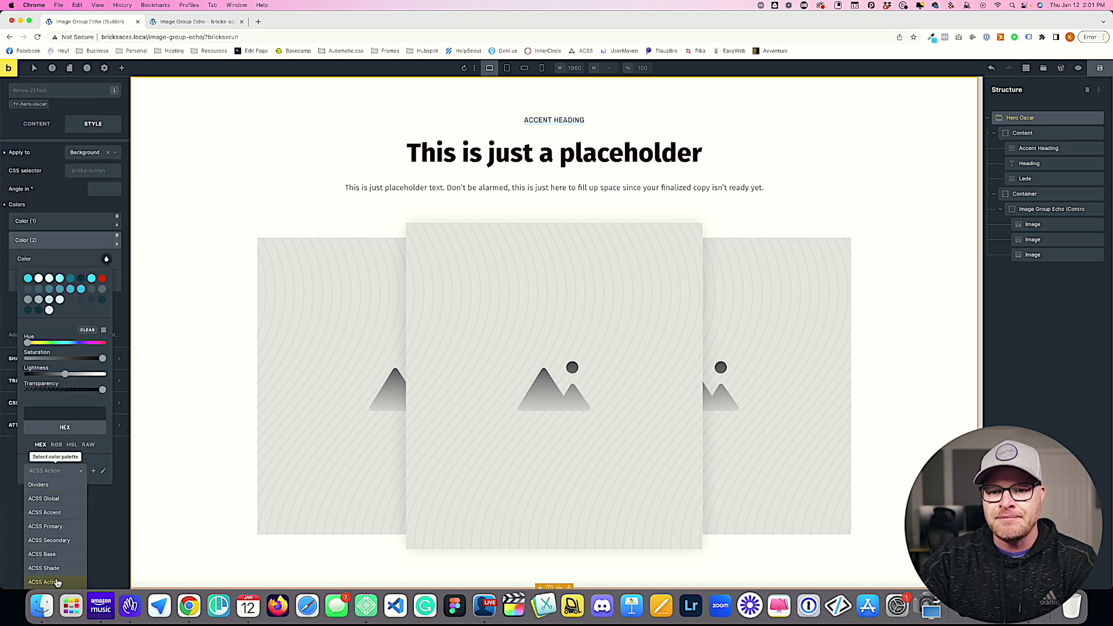
click(58, 556)
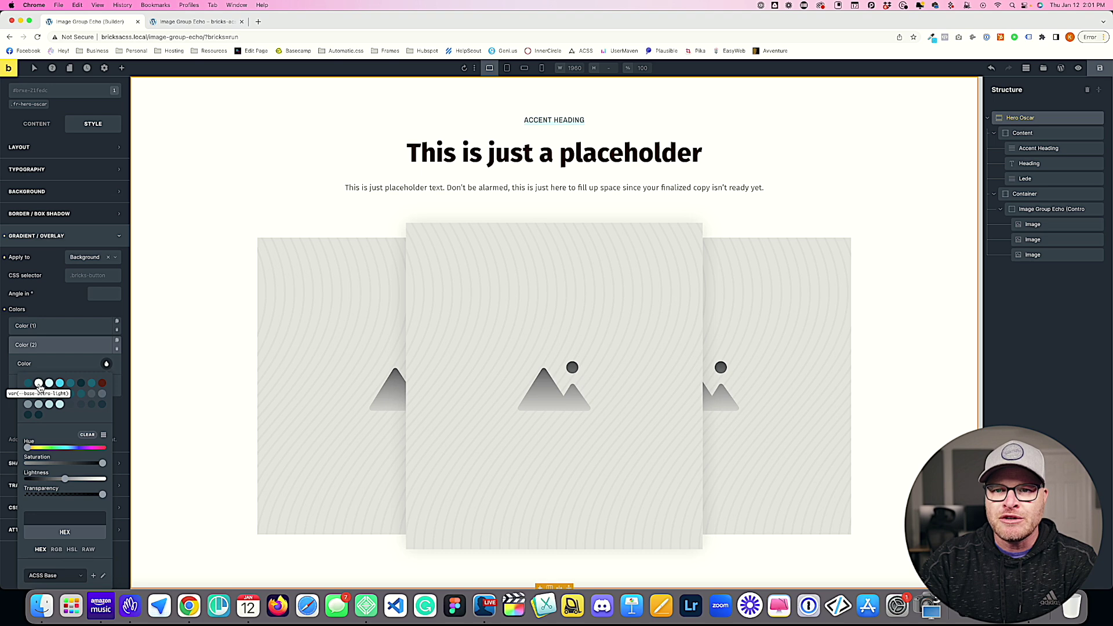
click(50, 384)
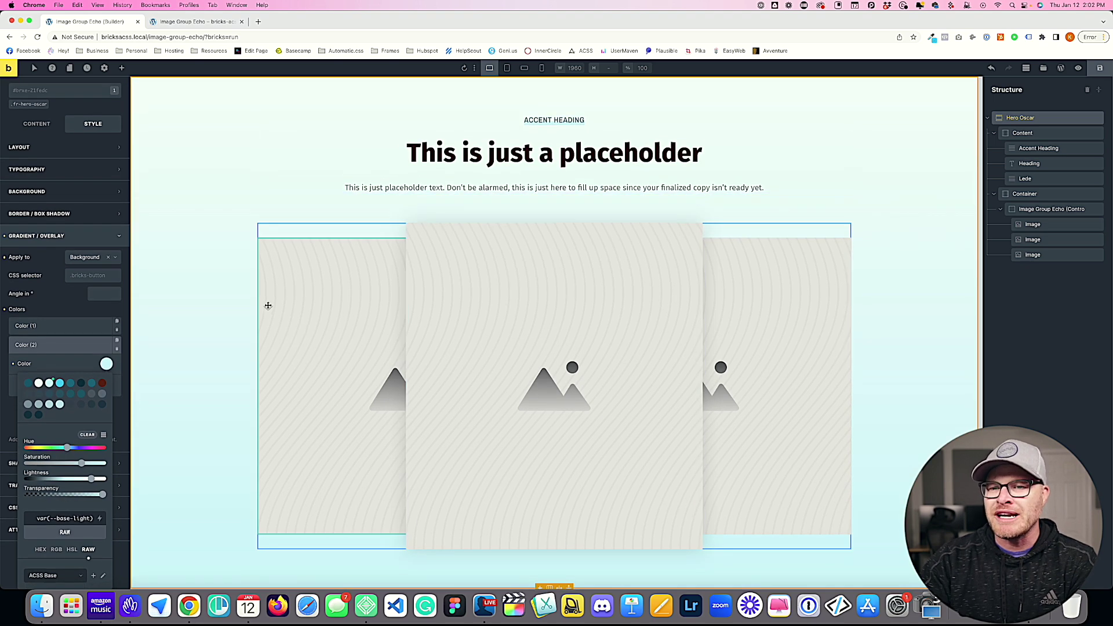
click(81, 346)
drag(45, 367, 45, 348)
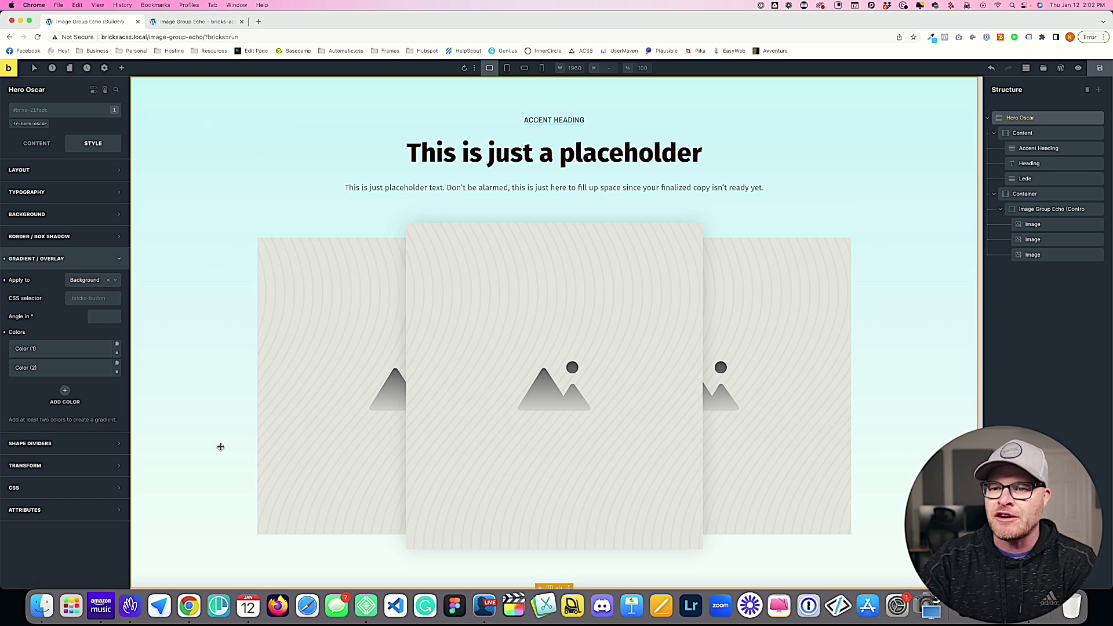
scroll(868, 369, down, 1)
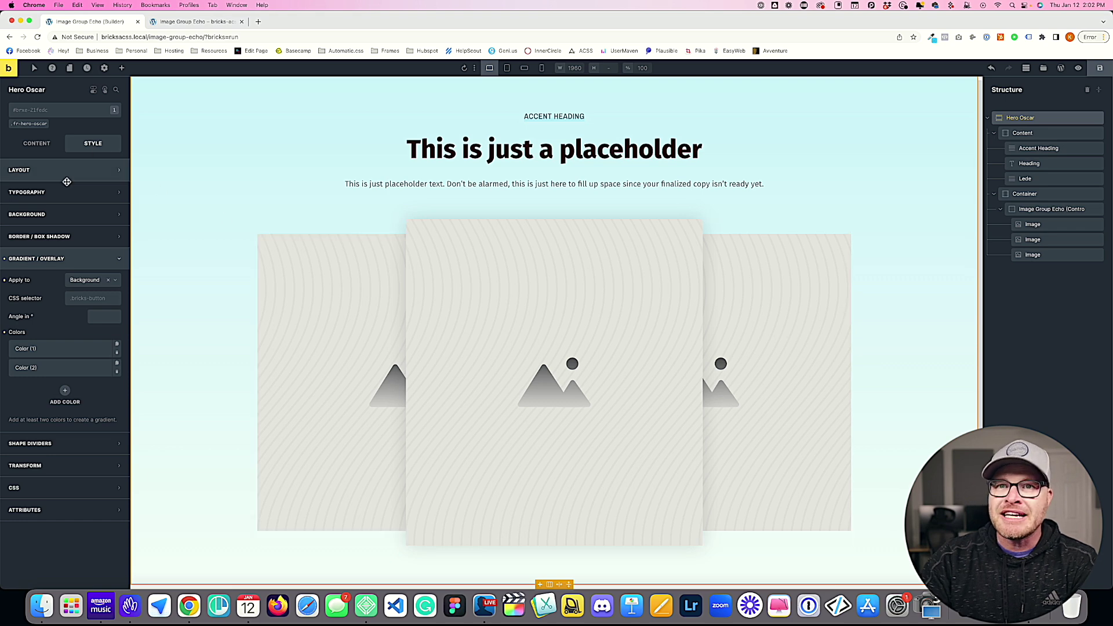
- Add a Wave brush shape divider to the hero section
click(71, 264)
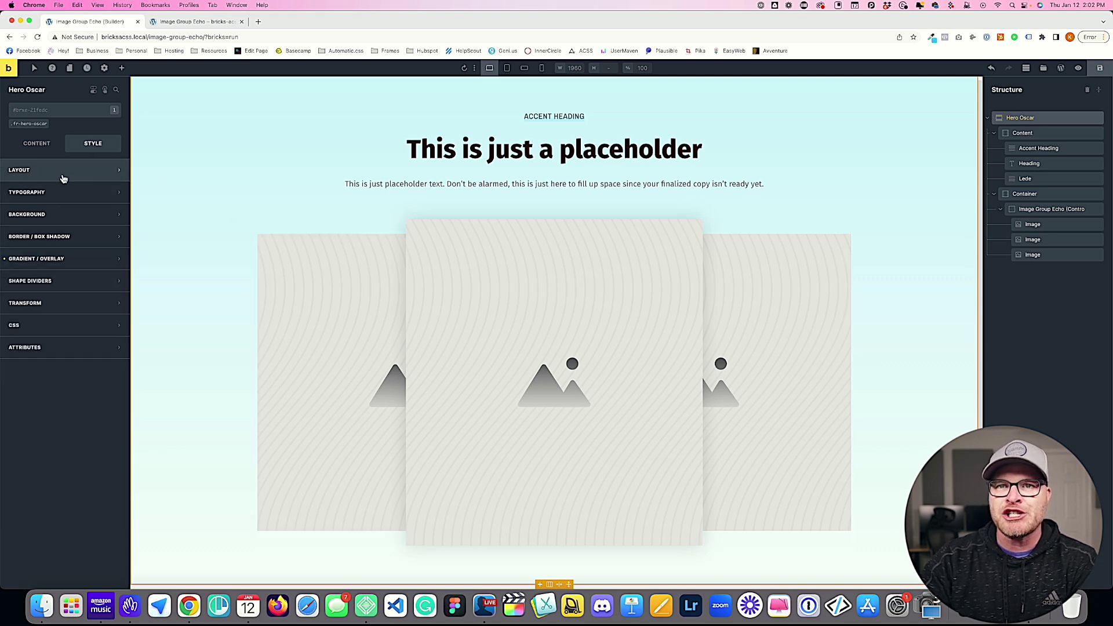
click(83, 280)
click(64, 306)
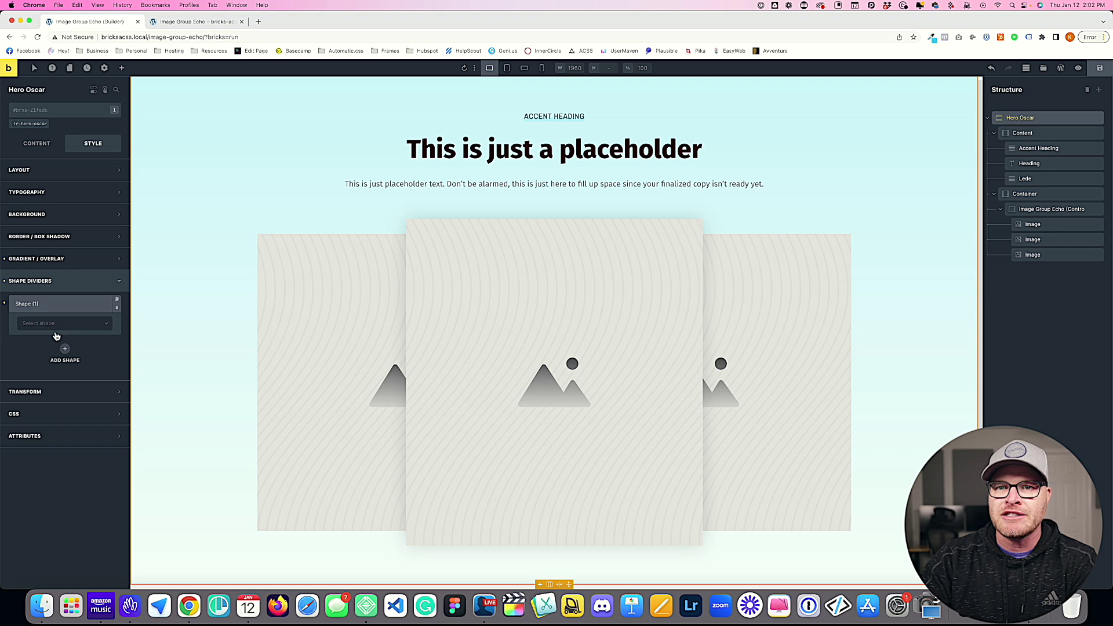
click(56, 325)
scroll(64, 378, down, 5)
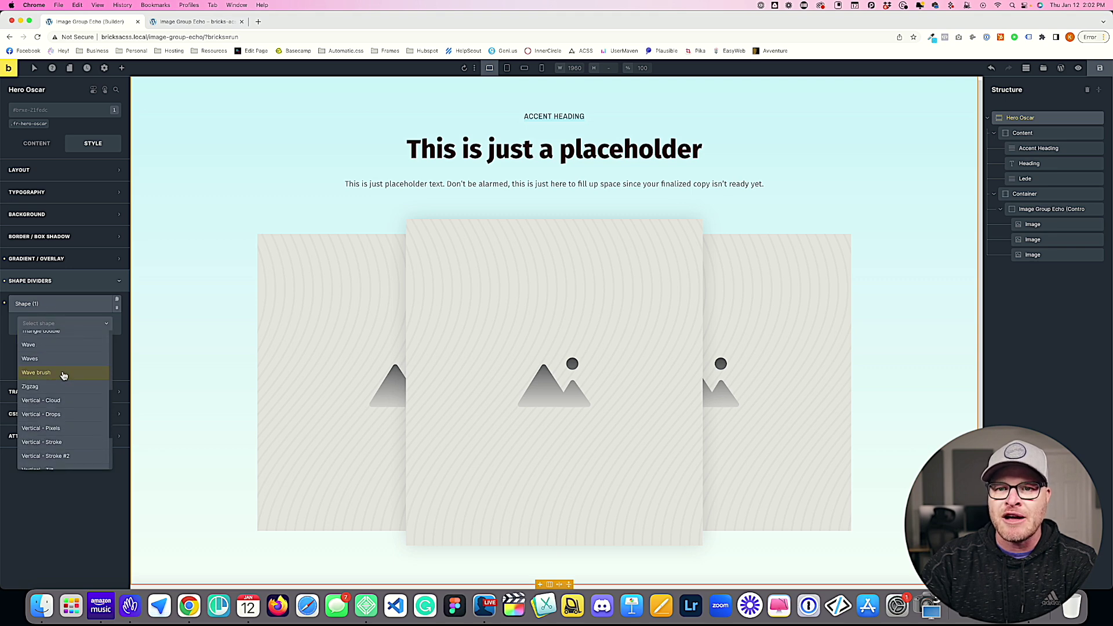
click(66, 368)
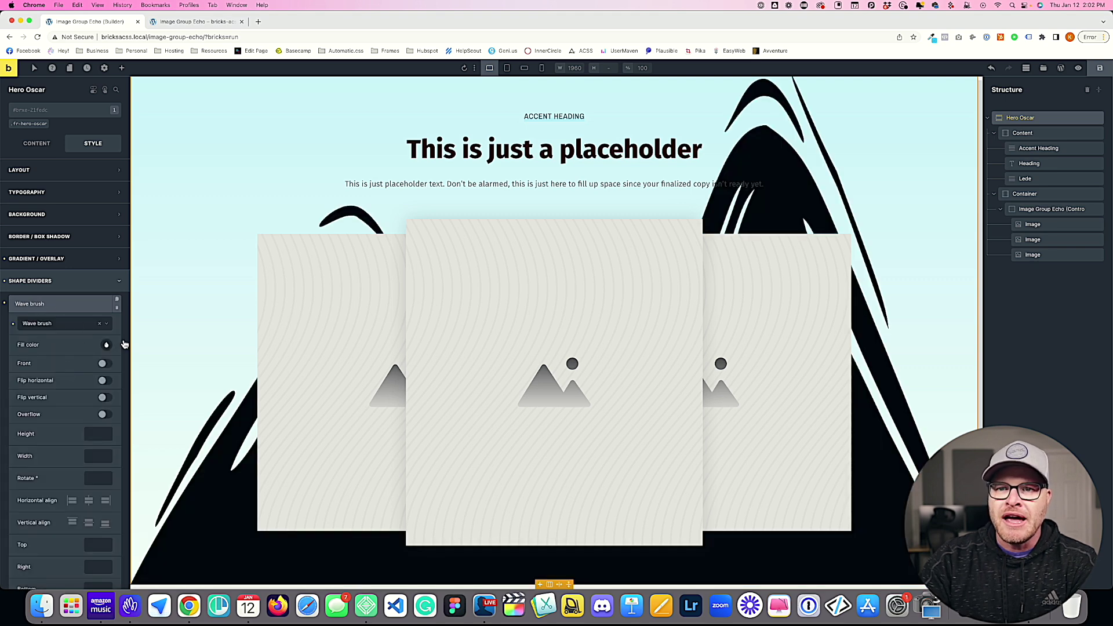
- Fill the wave divider with white from the ACSS Global palette
click(106, 345)
scroll(69, 460, down, 3)
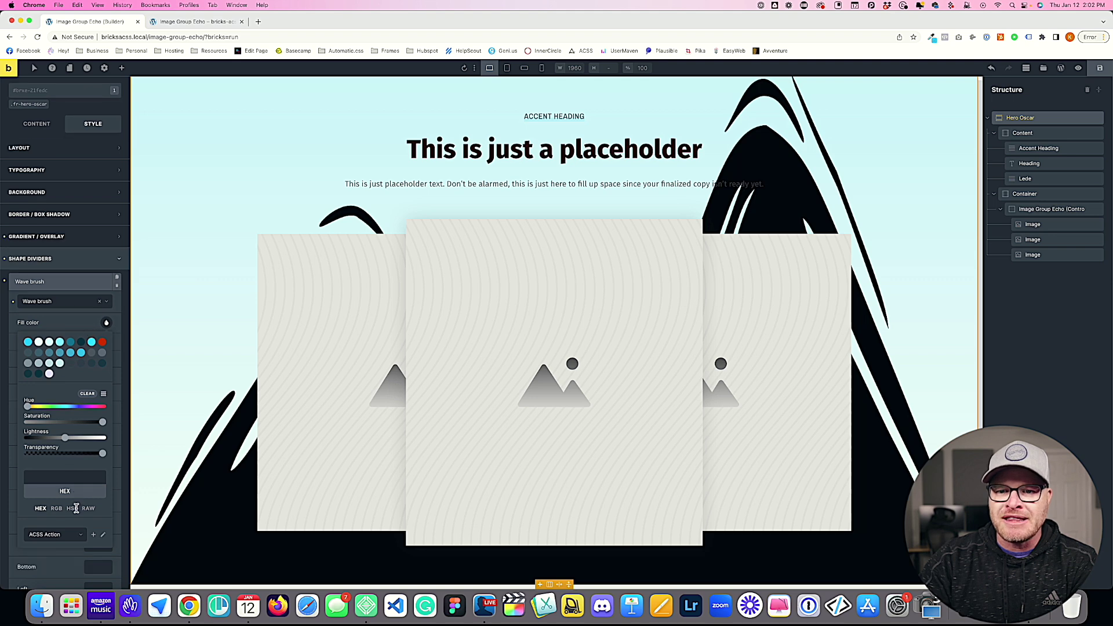
click(55, 475)
scroll(54, 487, down, 2)
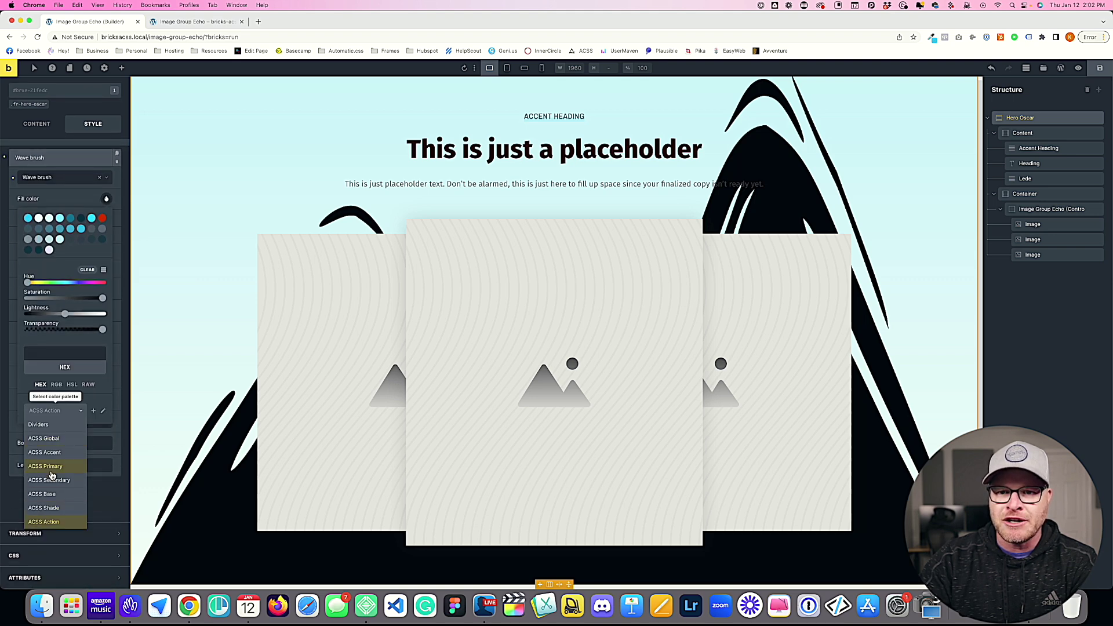
click(44, 438)
click(28, 228)
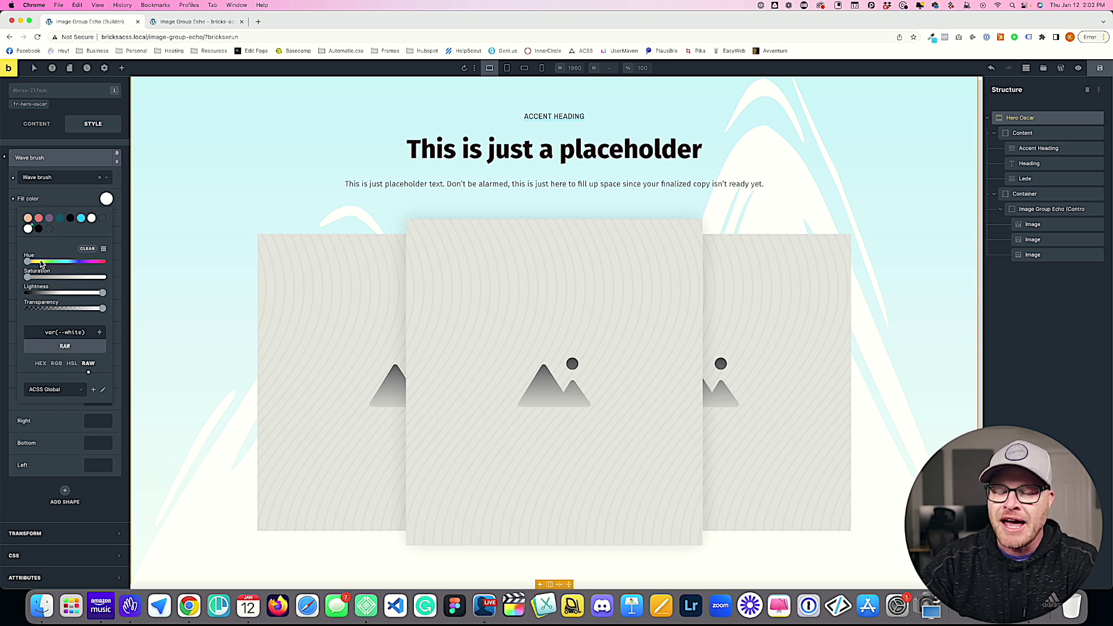
click(43, 203)
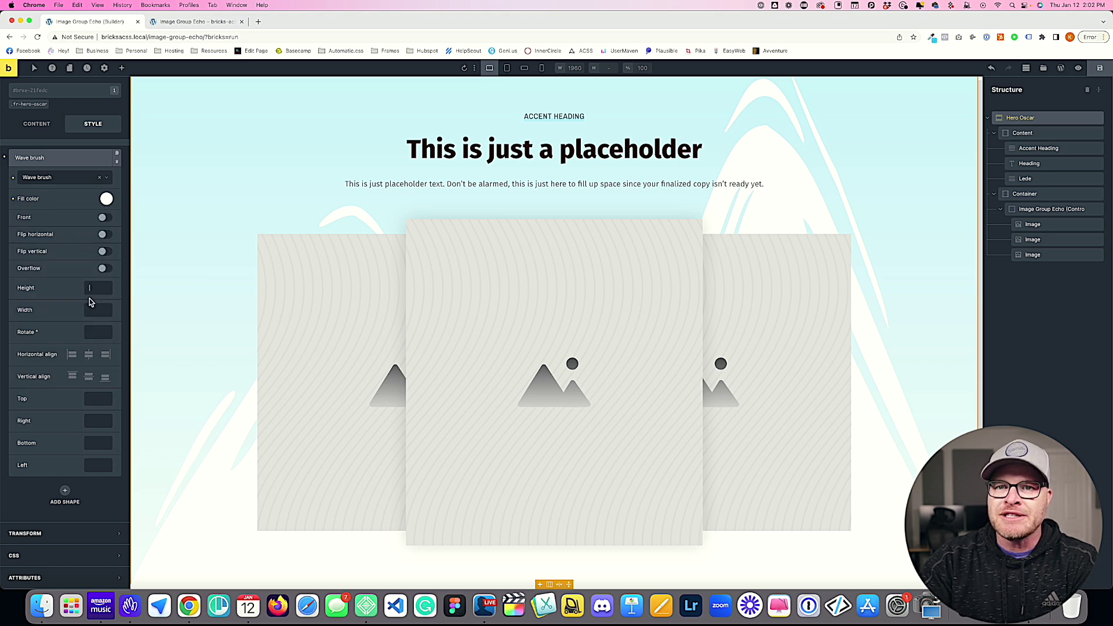
- Make the divider 60rem tall and 250% wide, anchored to the bottom and centred
text(100rem)
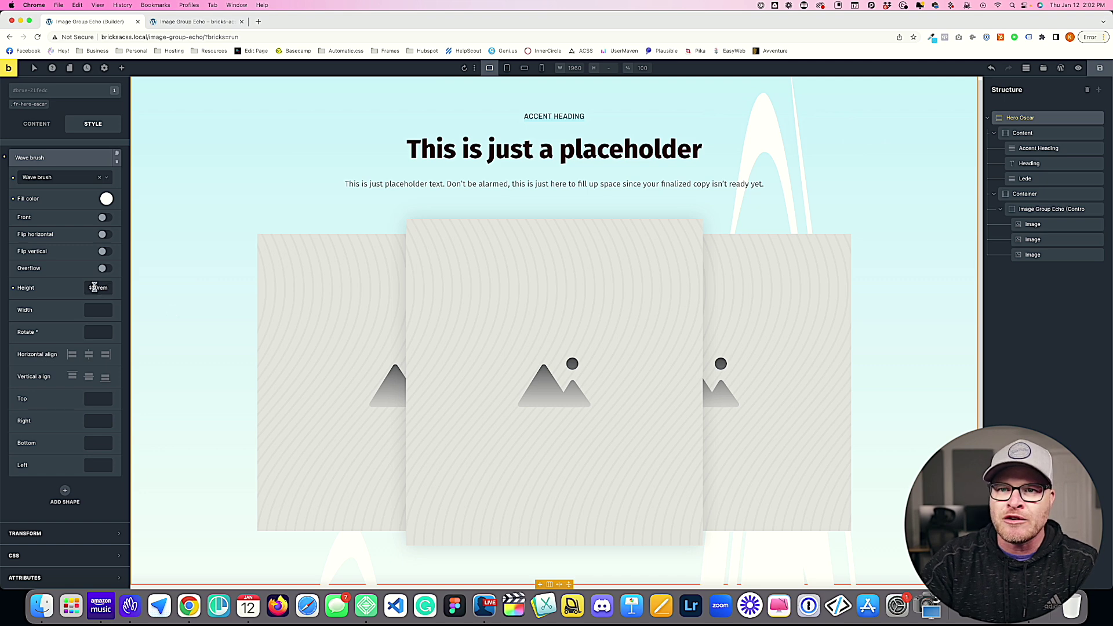
double_click(95, 287)
text(40rem)
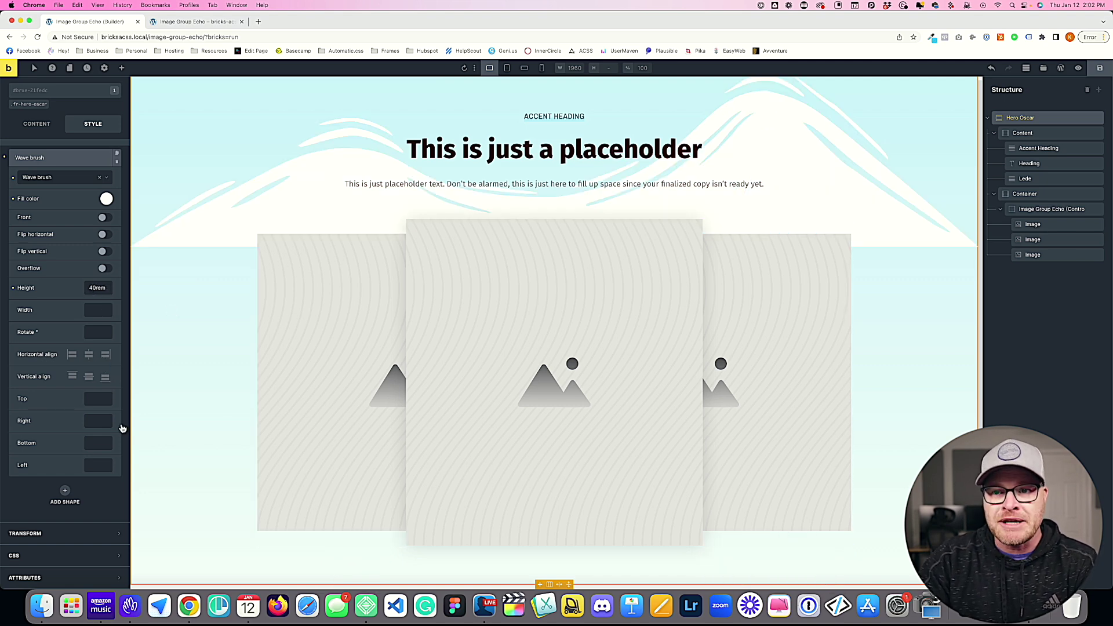
click(105, 377)
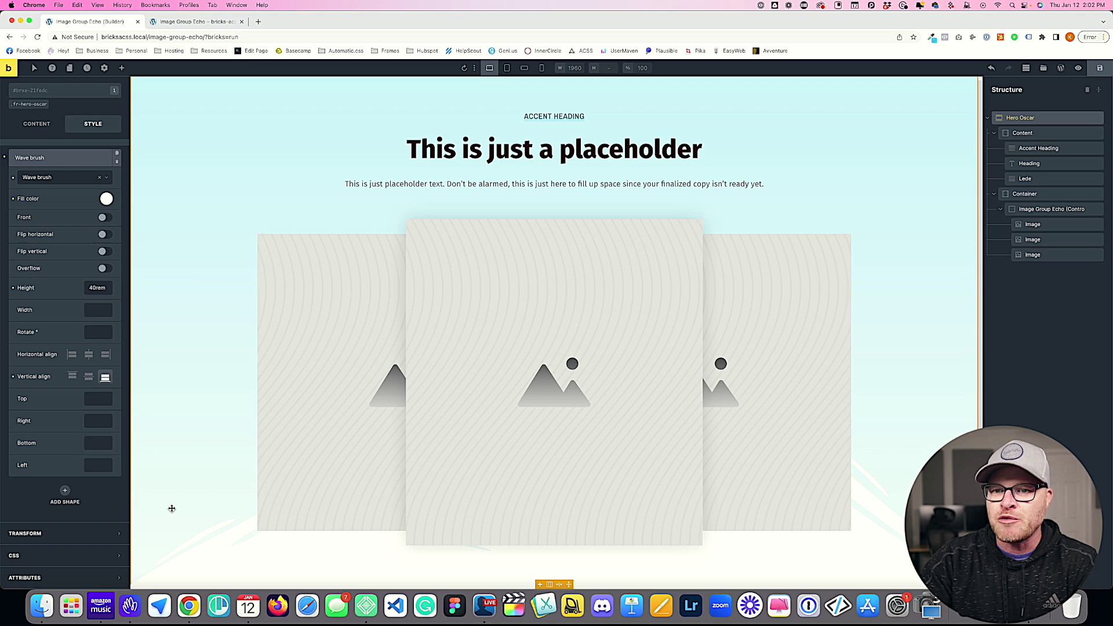
click(89, 309)
text(50%)
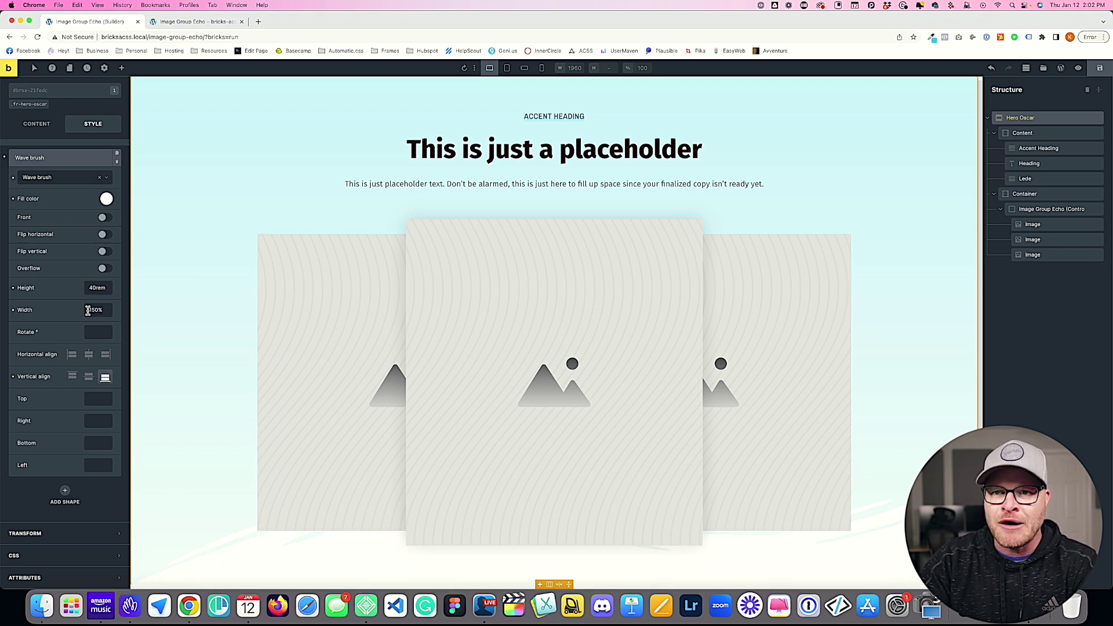
click(89, 360)
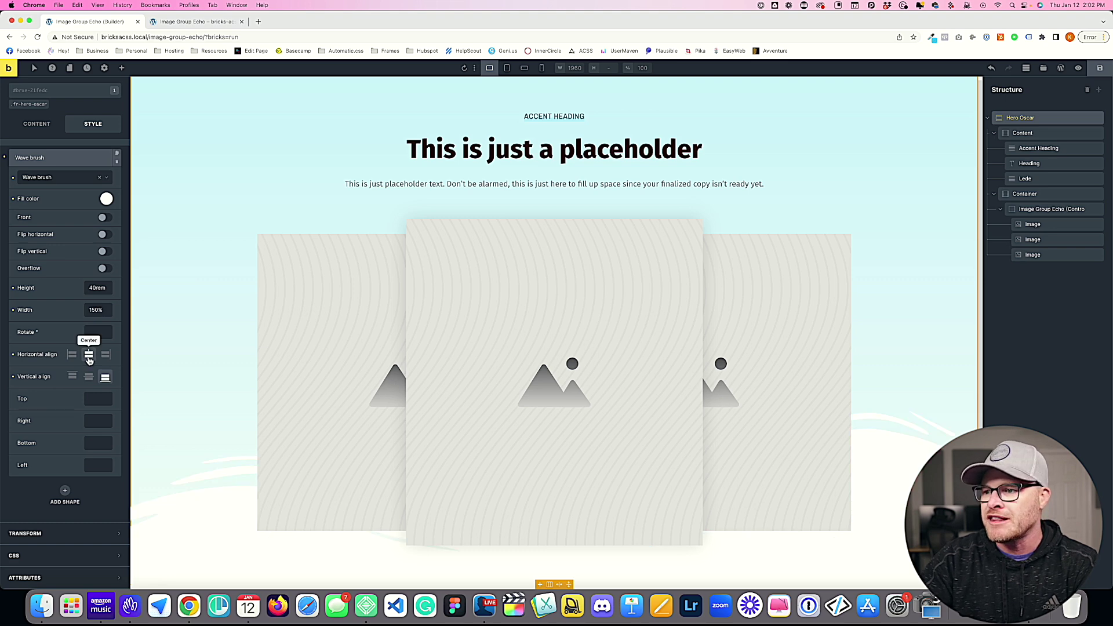
double_click(94, 310)
text(200)
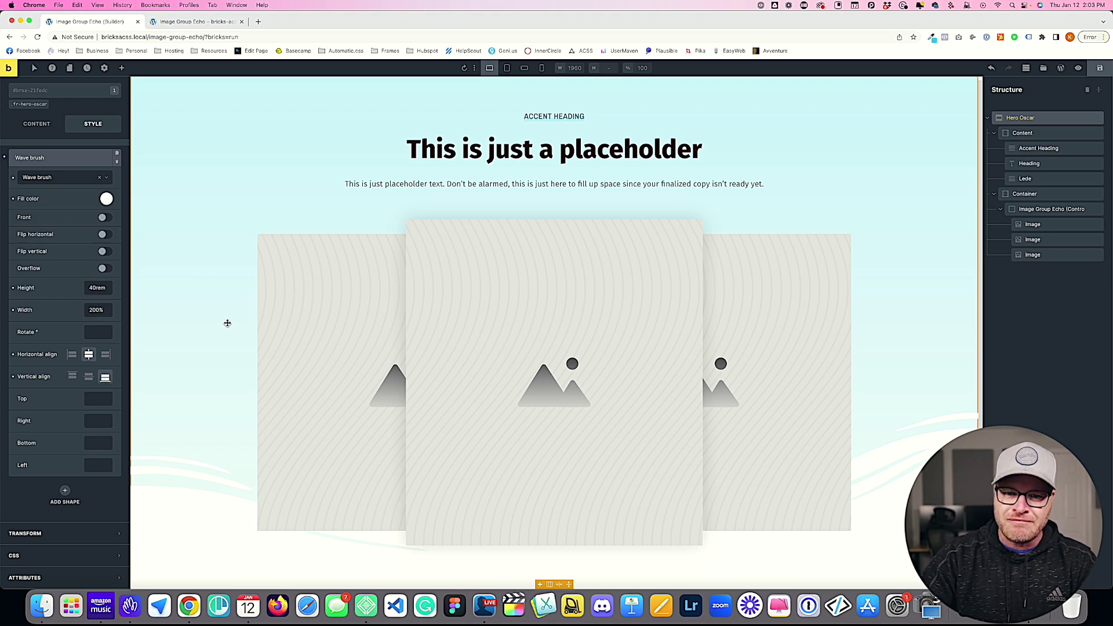
text(5)
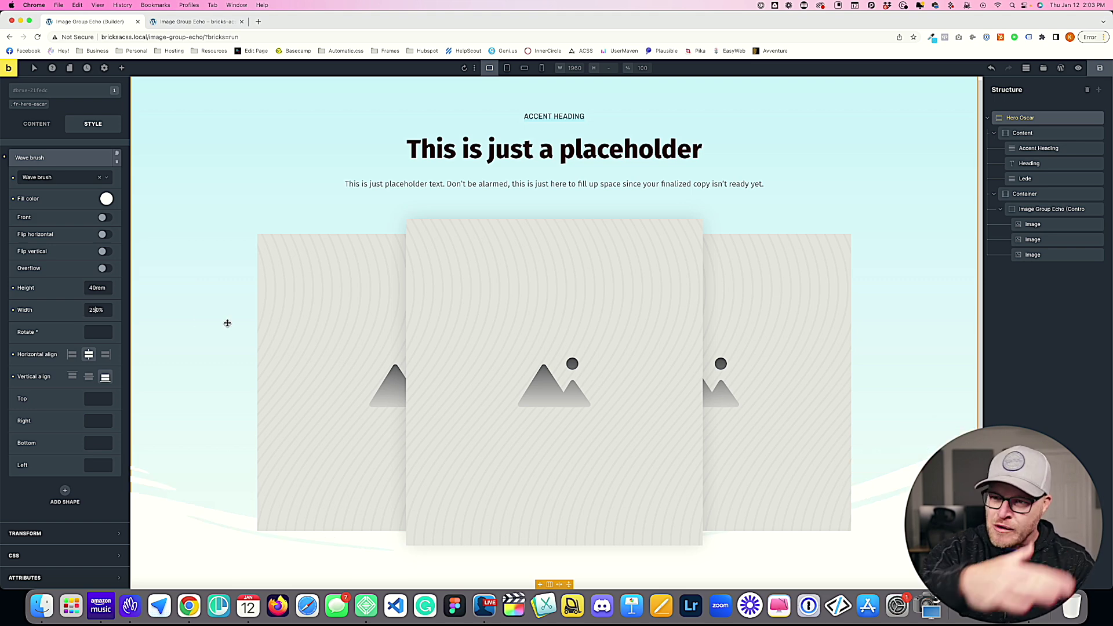
double_click(95, 288)
text(60rem)
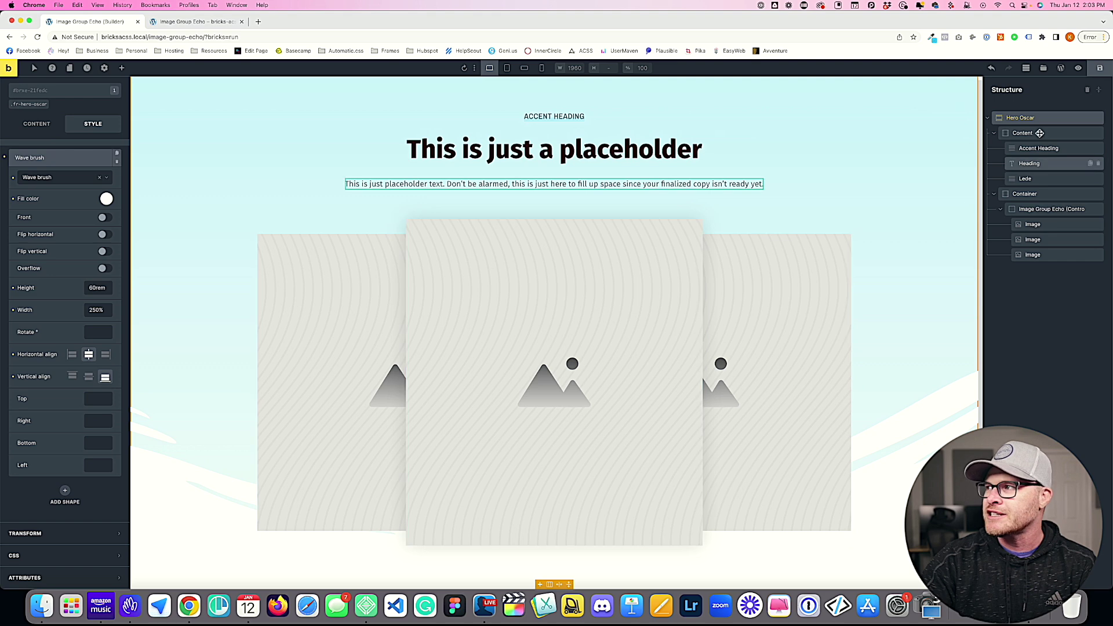
- Save, add a Section with its Container below the hero, then save again
click(1093, 69)
click(120, 69)
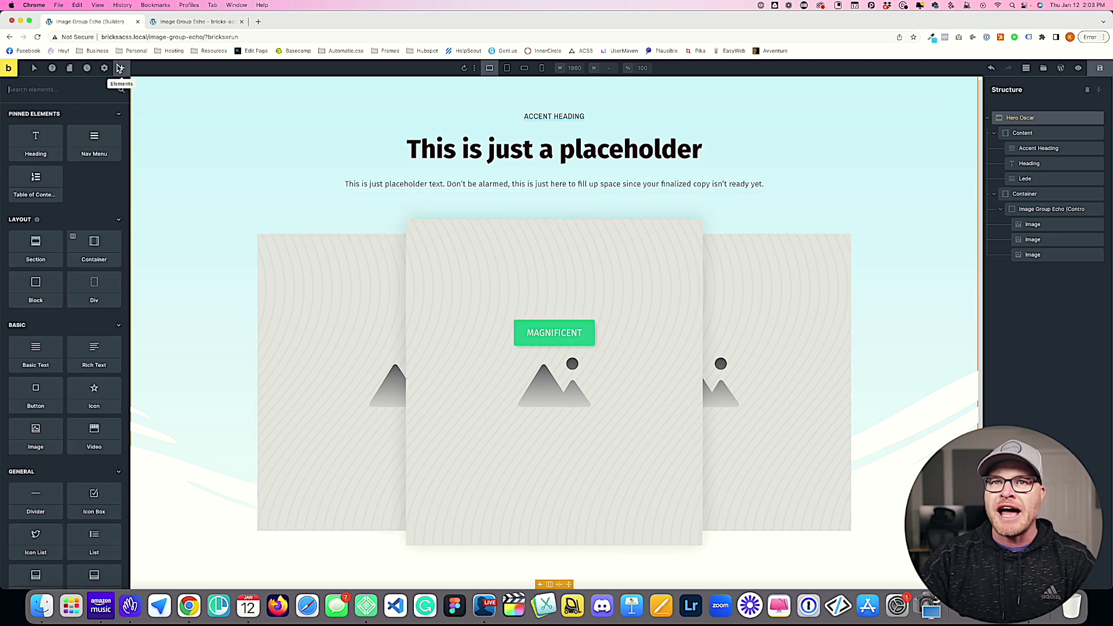
text(sec)
click(35, 129)
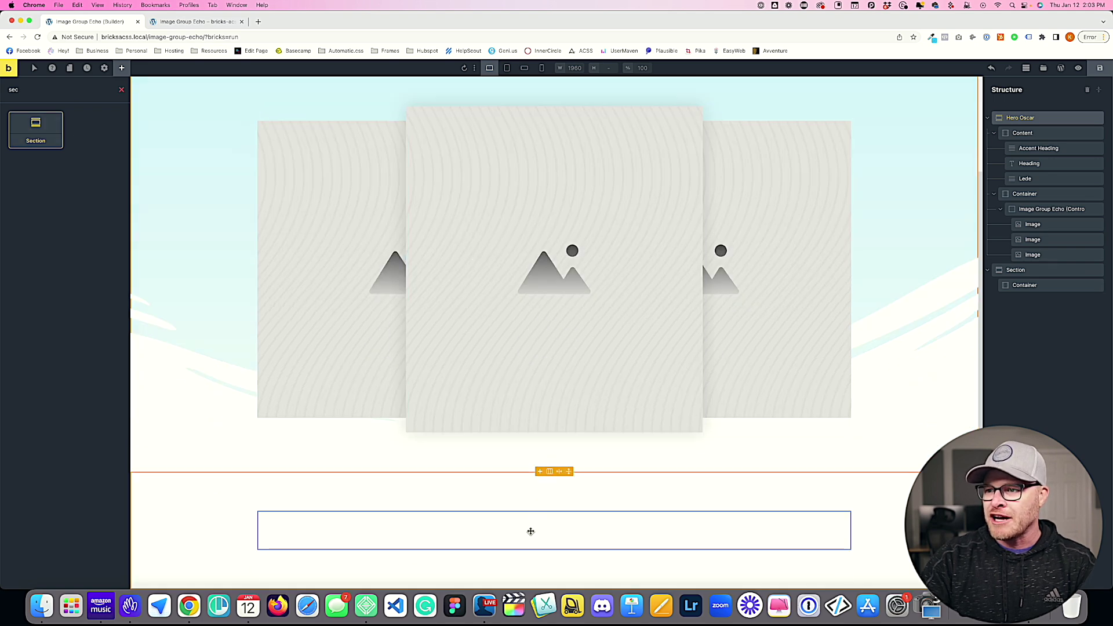
click(1104, 69)
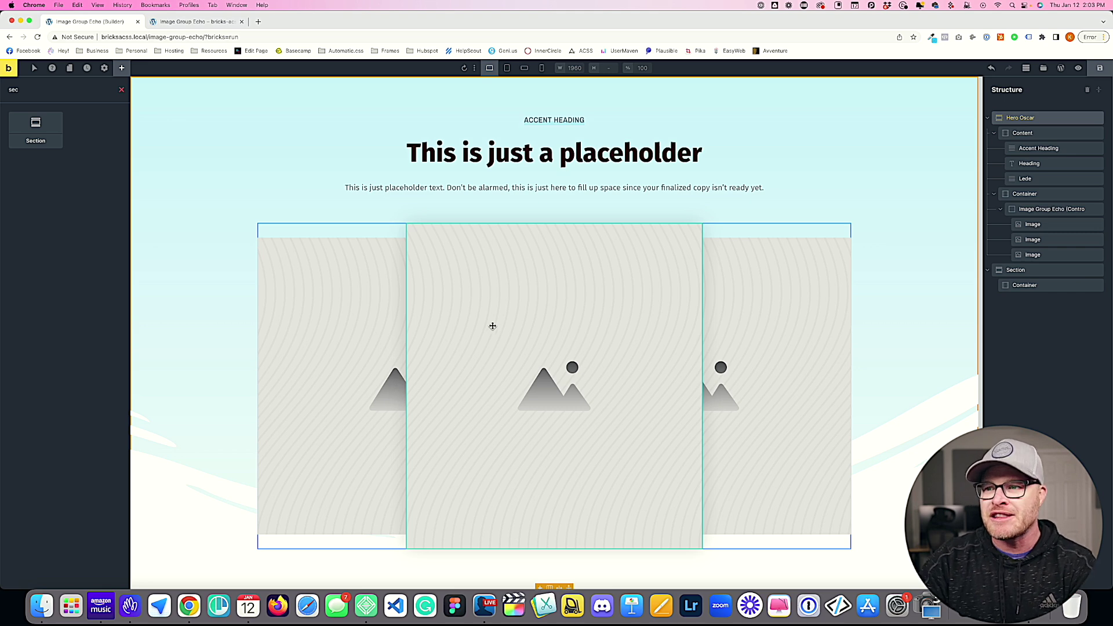
- Replace the left, right and middle images with the sunset surfer, red-surfboard beach and paddling surfers photos
click(341, 320)
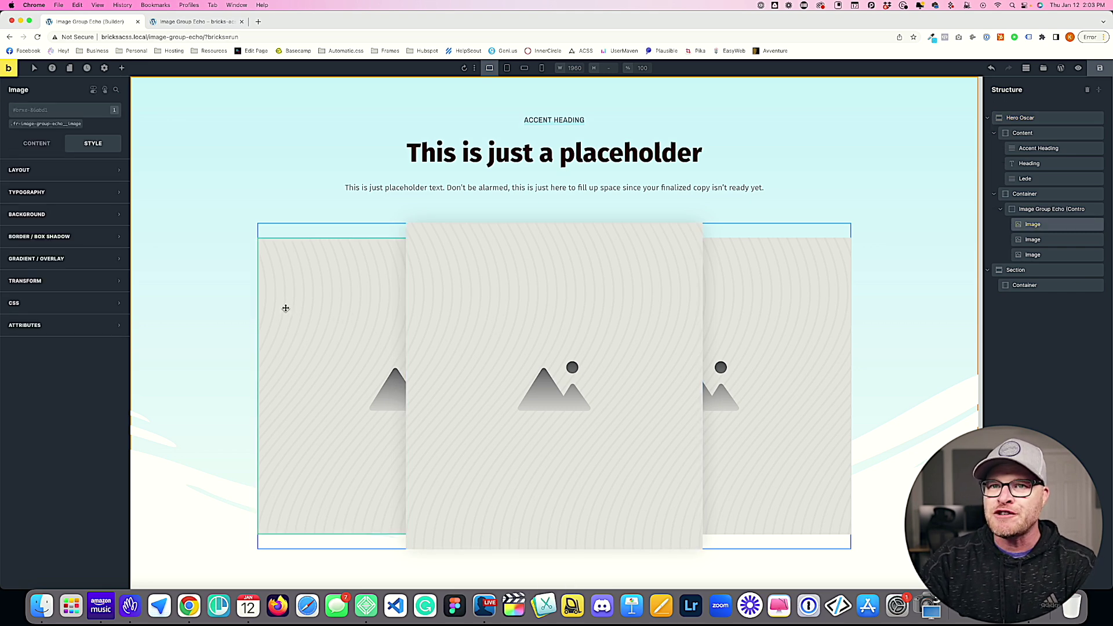
click(36, 144)
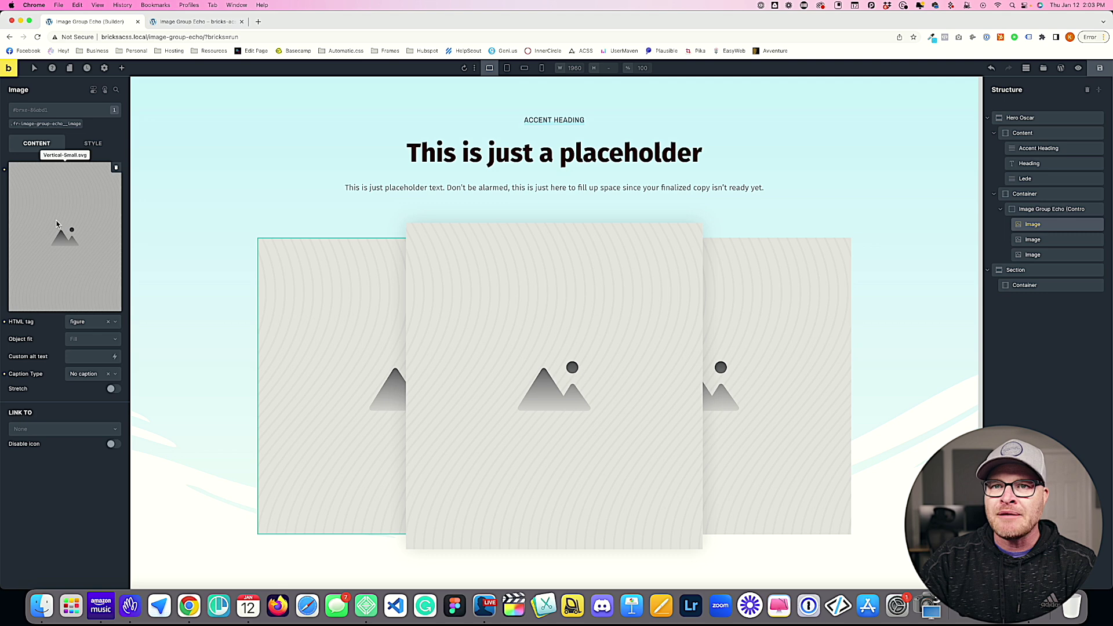
click(56, 224)
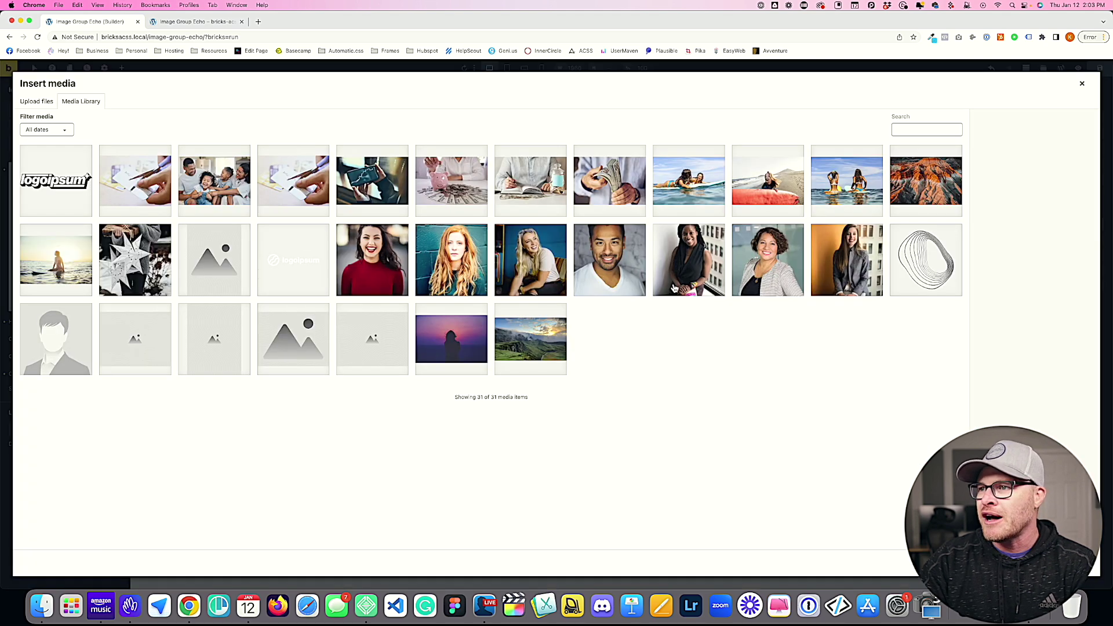
click(75, 262)
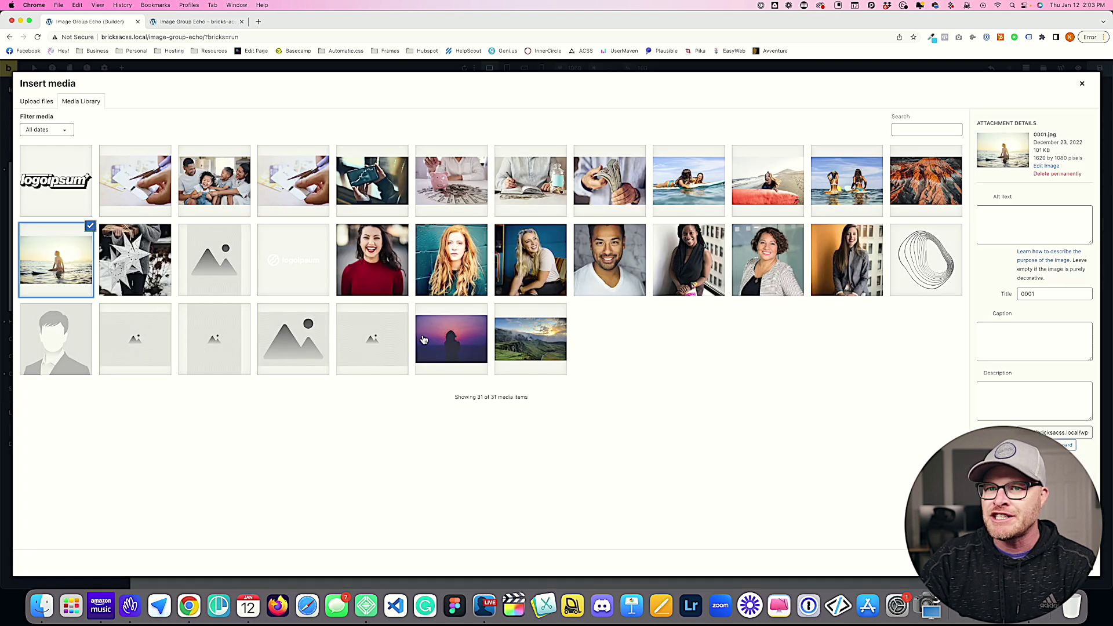
click(1066, 562)
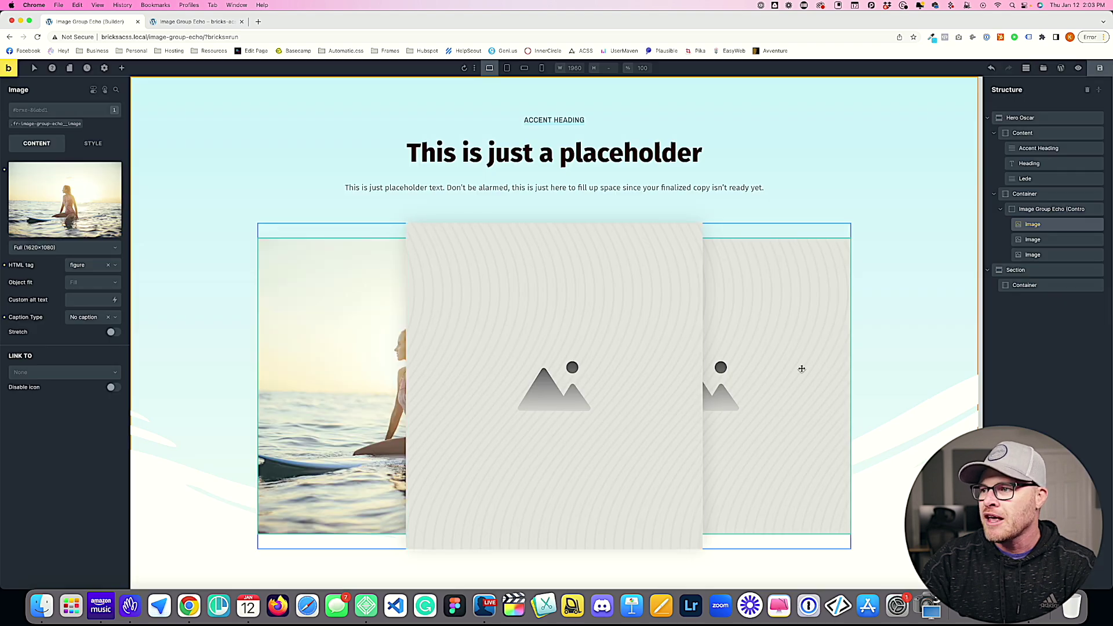
click(65, 235)
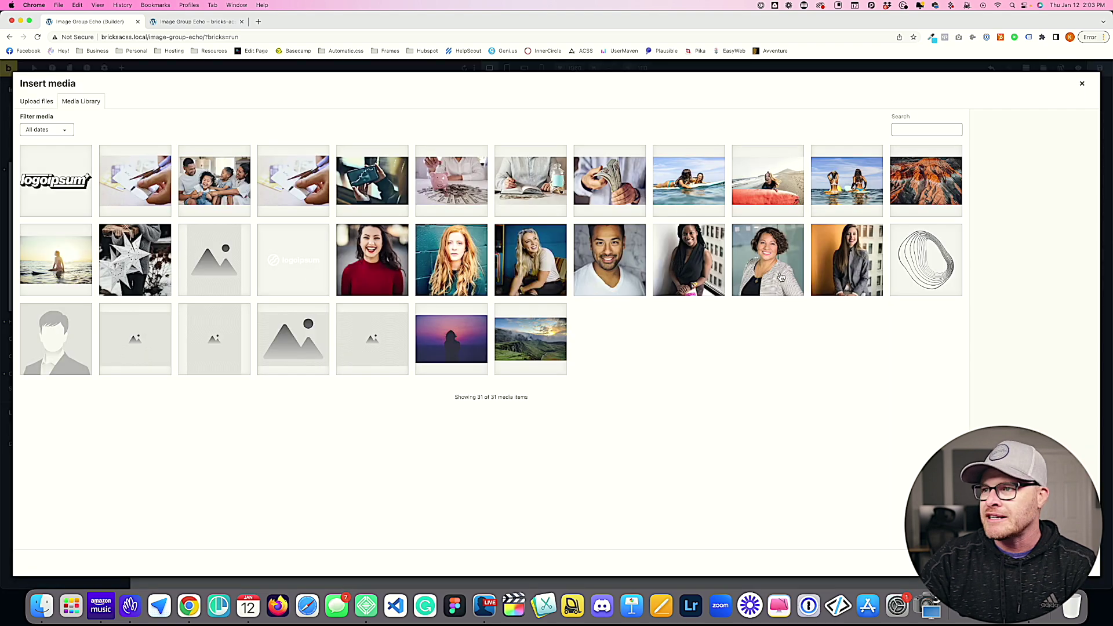
click(768, 181)
click(1067, 562)
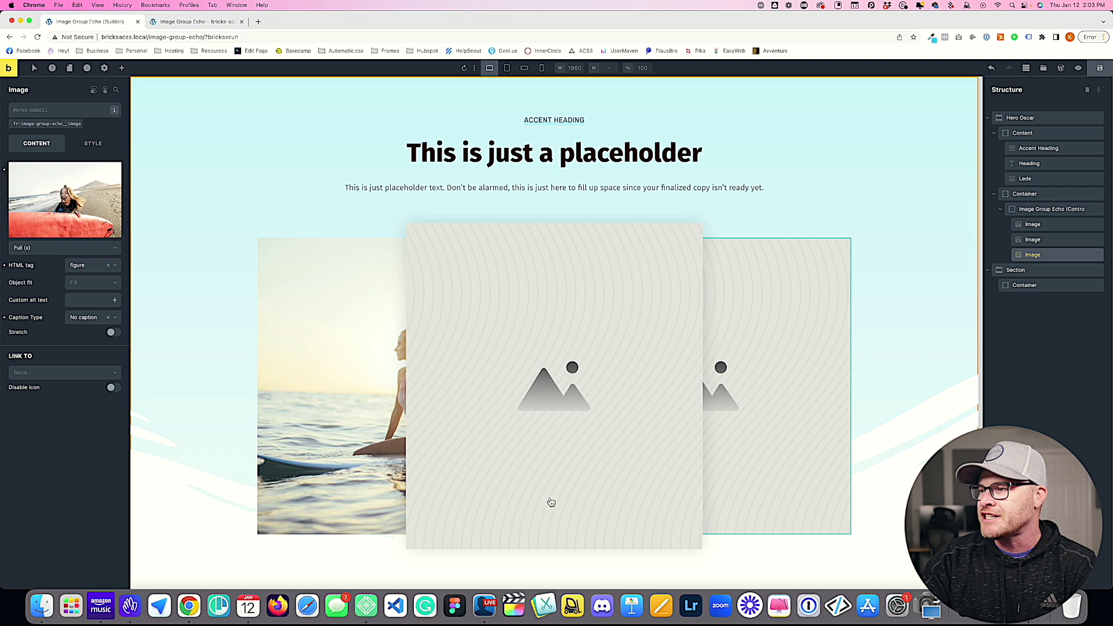
double_click(538, 296)
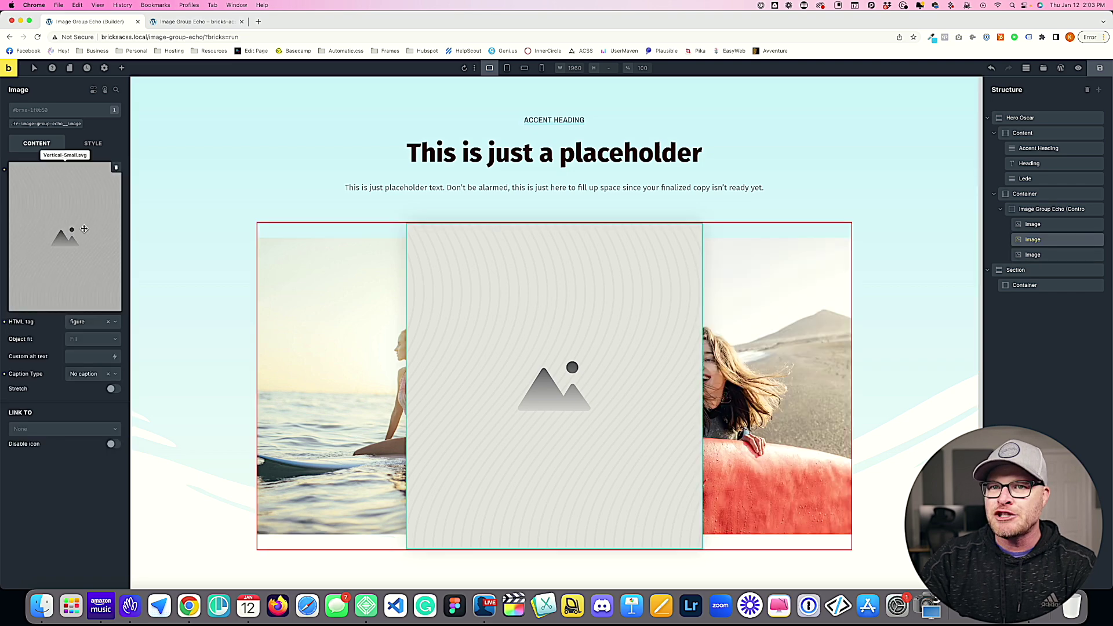
click(704, 187)
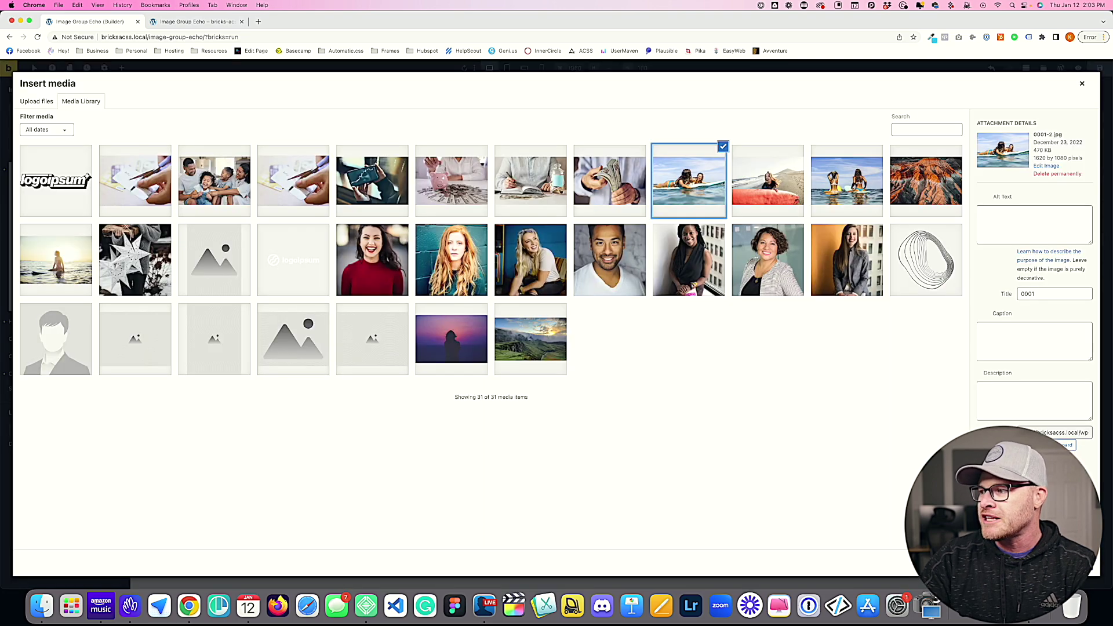
click(1066, 563)
- Change the heading to 'Learn how to surf from the most accomplished surfing duo in the United States'
click(489, 156)
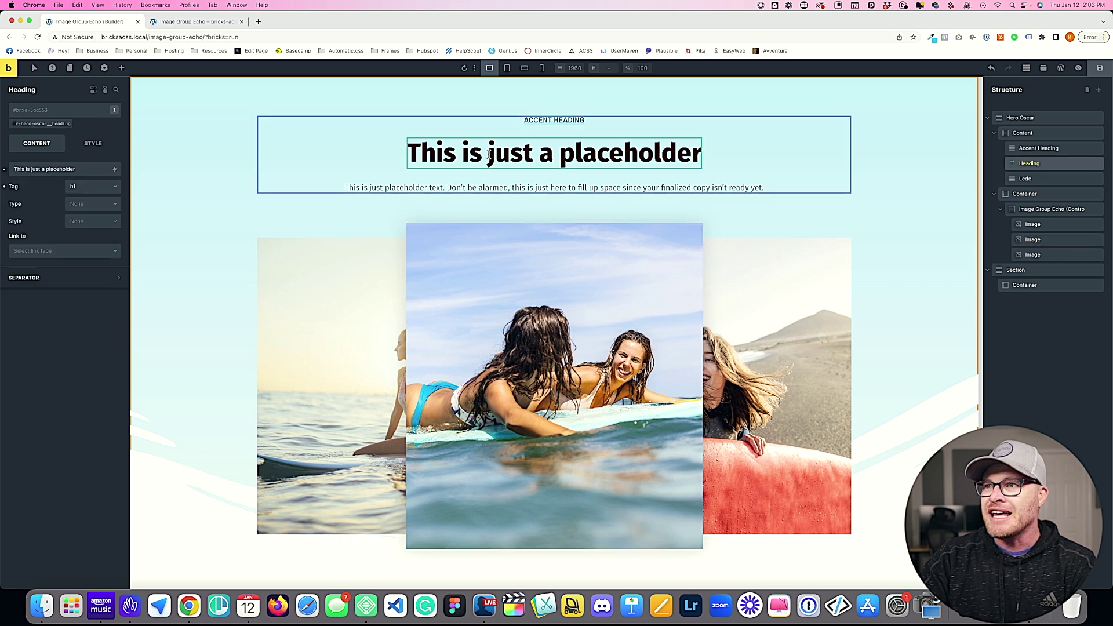
triple_click(489, 156)
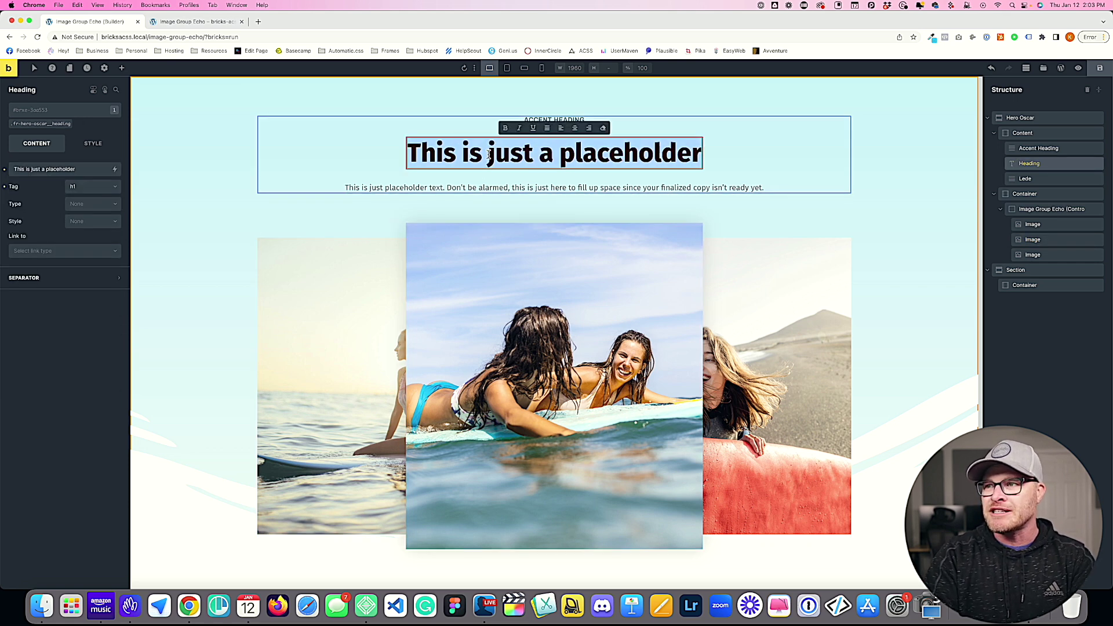
text(Learn )
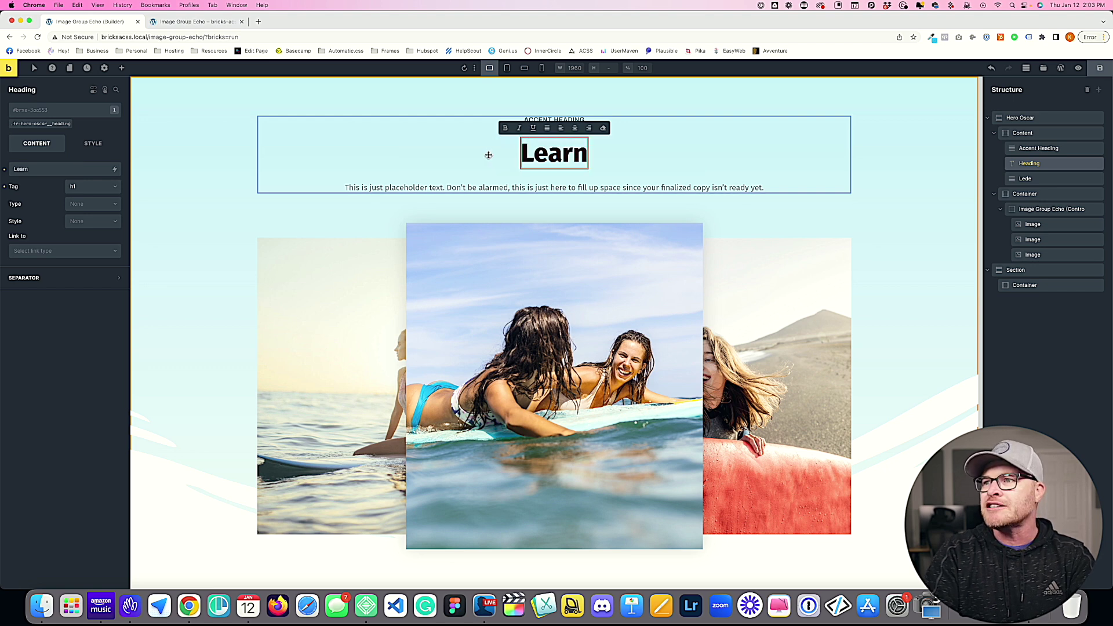
text(how to sur)
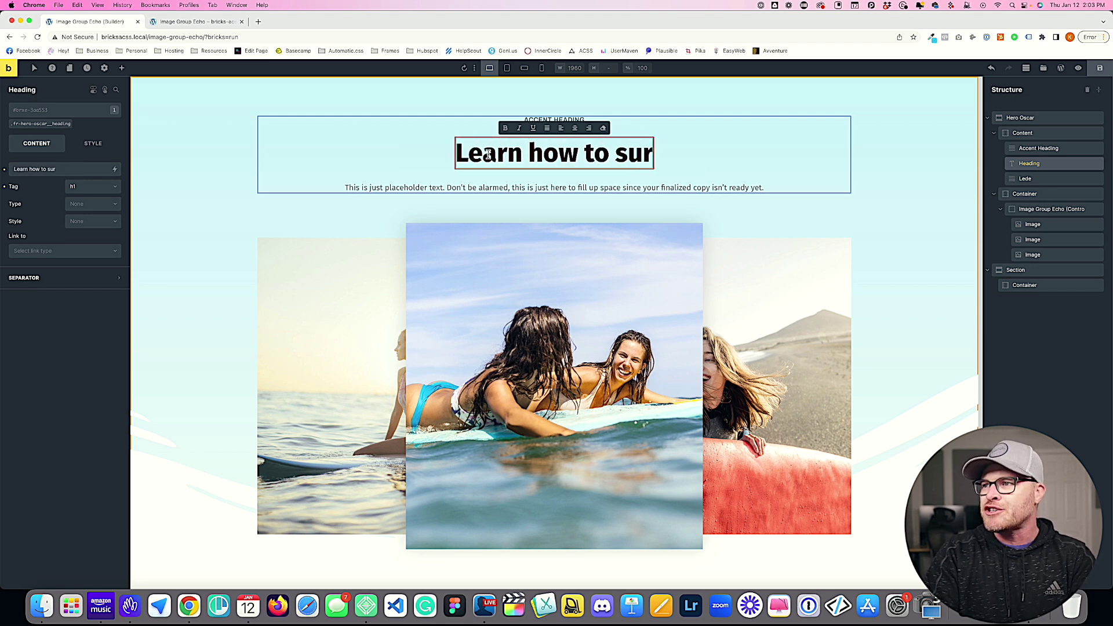
text(f from the most)
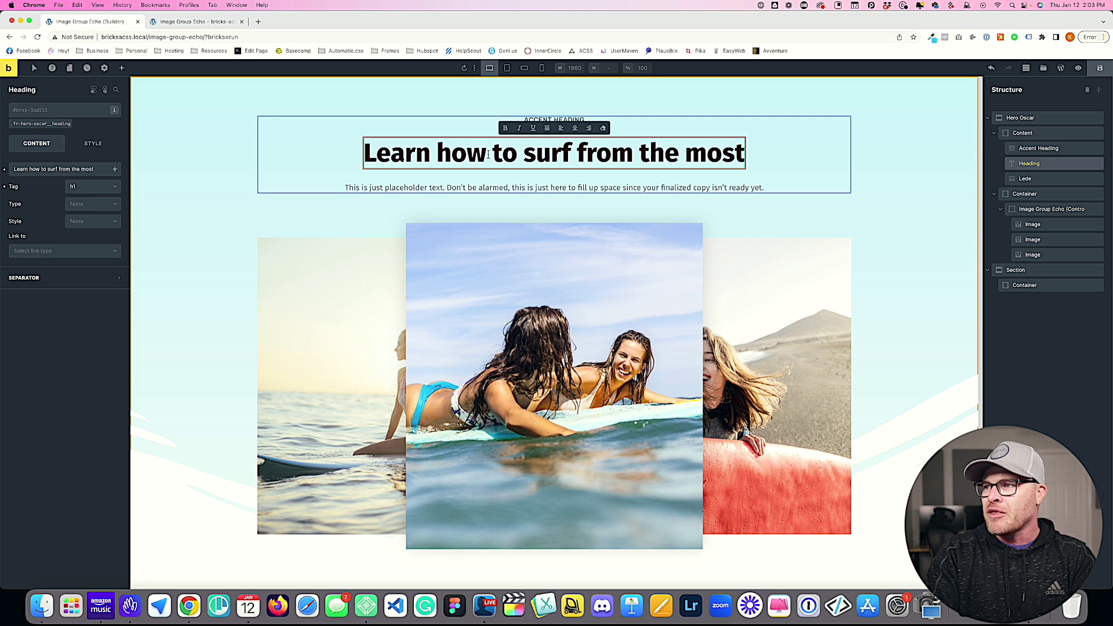
text( accomplished surfing dueo)
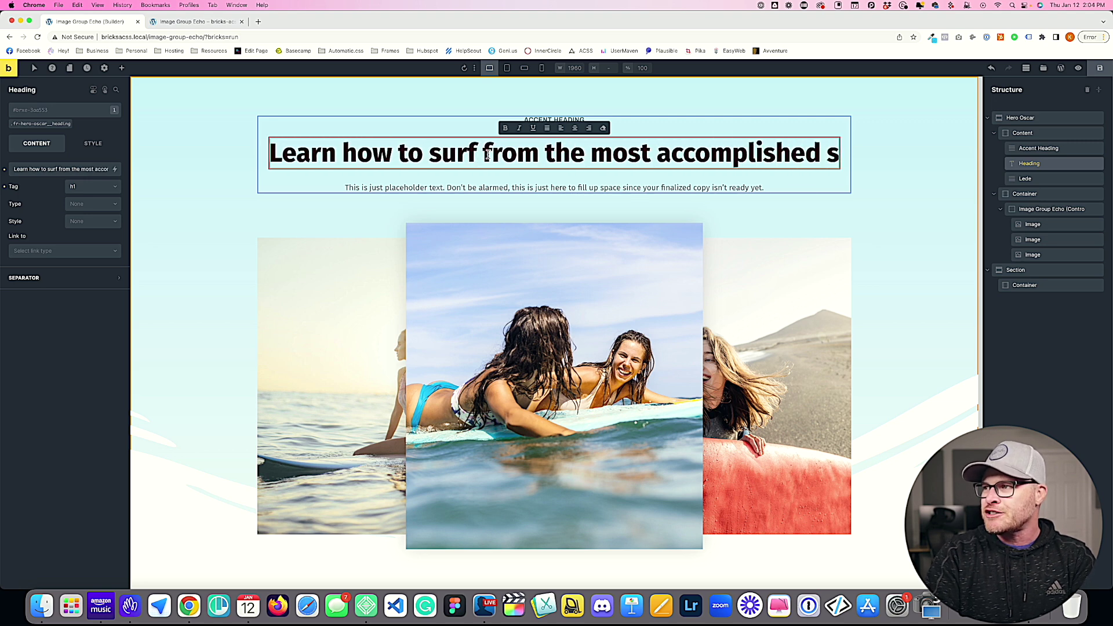
key(BackSpace)
key(BackSpace)
text(o in the United States)
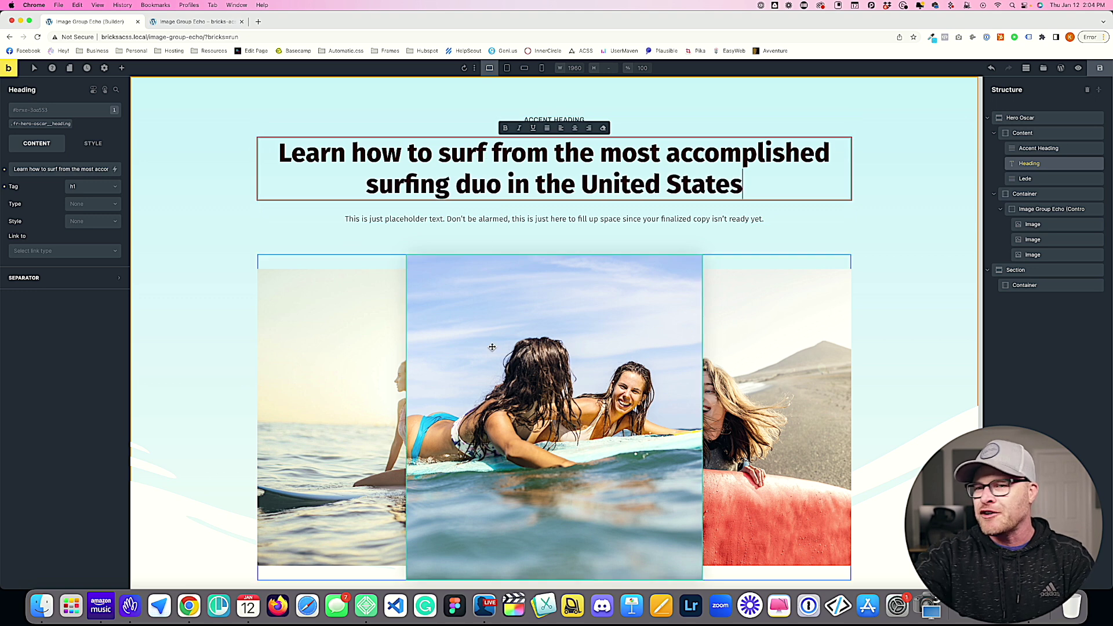
click(822, 256)
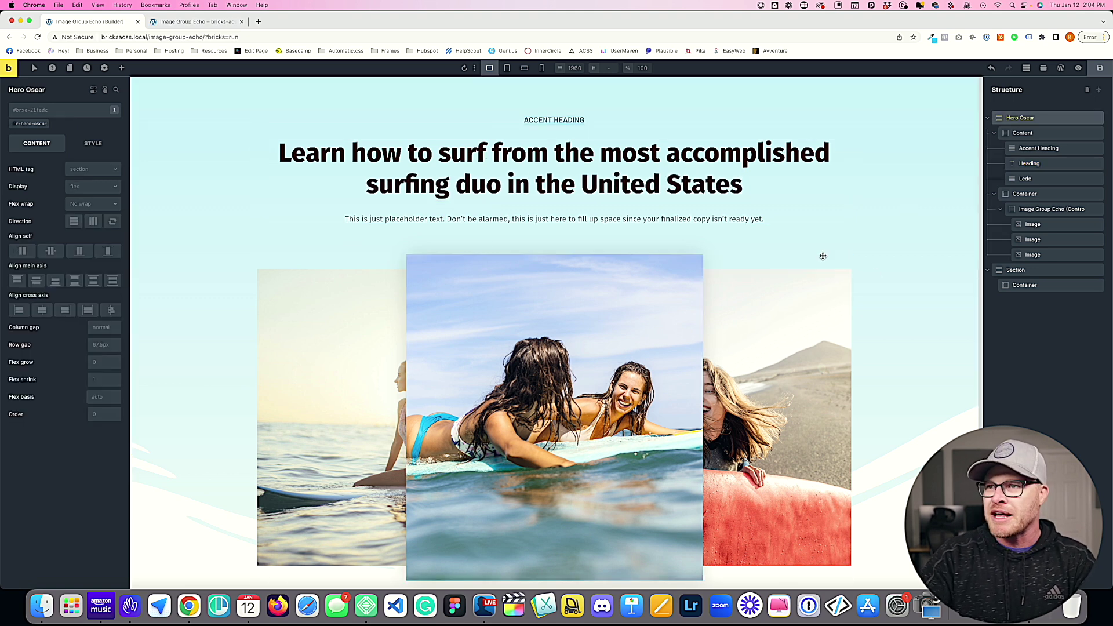
- Add the text--base-dark class to the hero heading
scroll(675, 287, down, 1)
scroll(676, 286, up, 1)
click(430, 186)
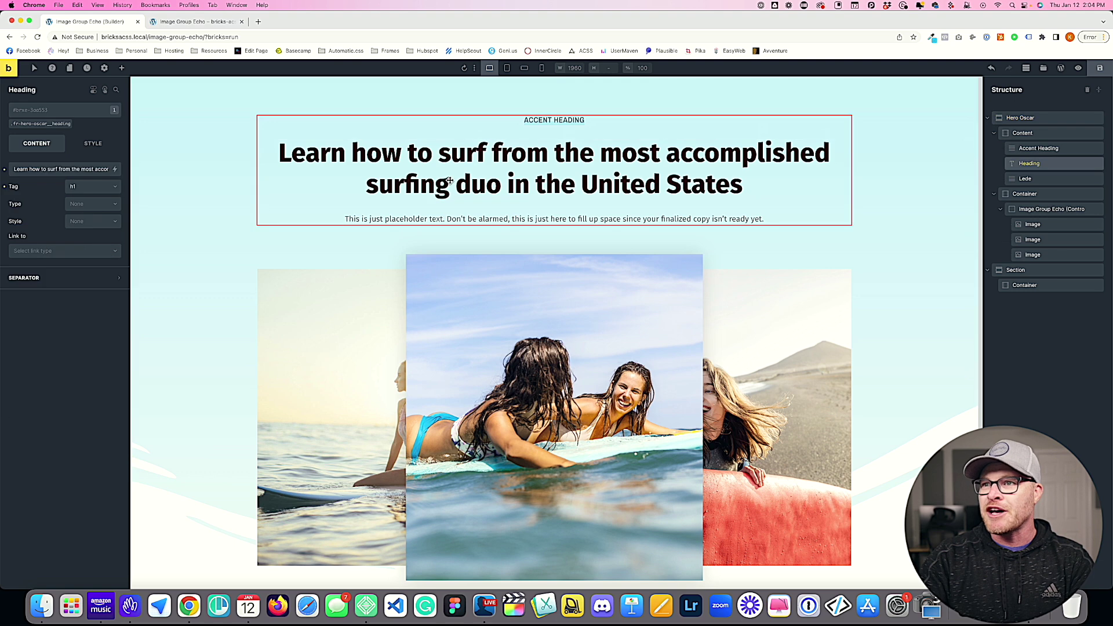
click(44, 118)
text(text--base)
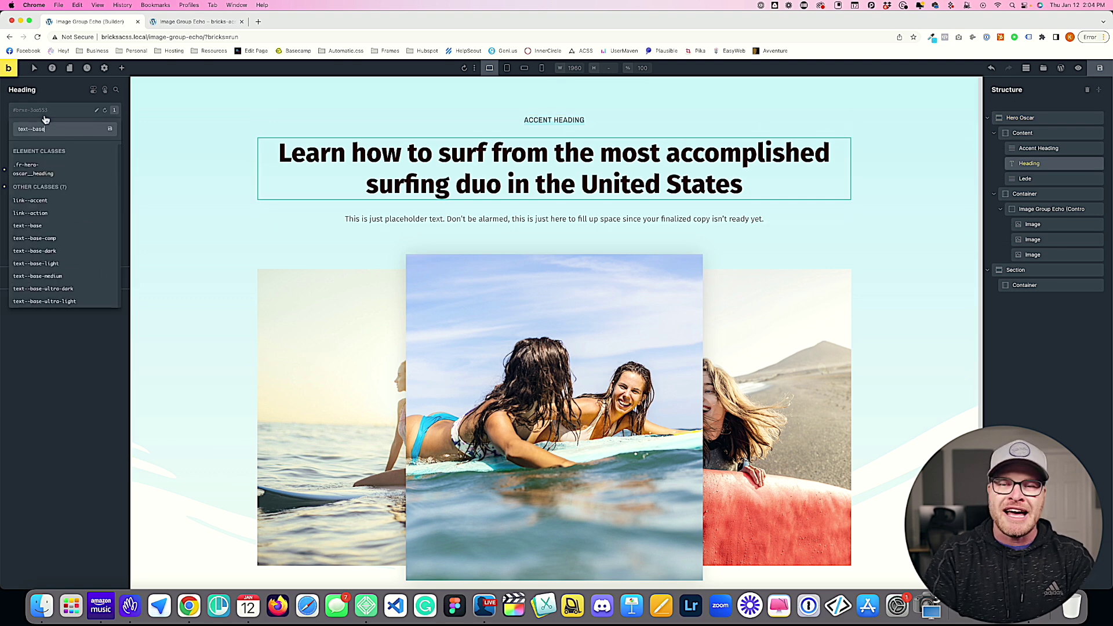
text(-dark)
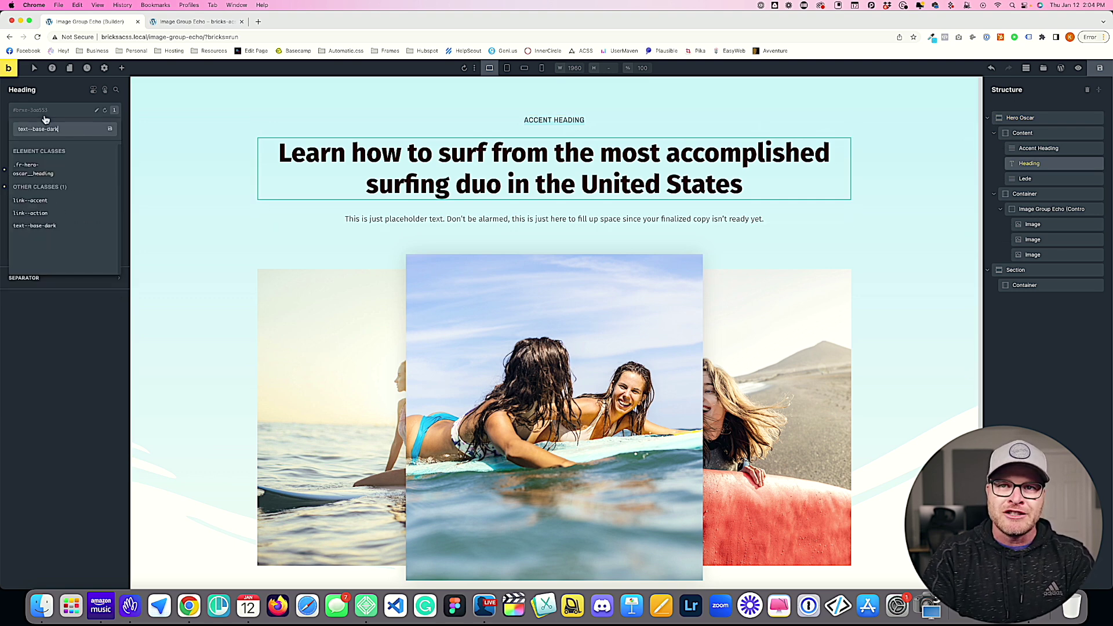
key(Return)
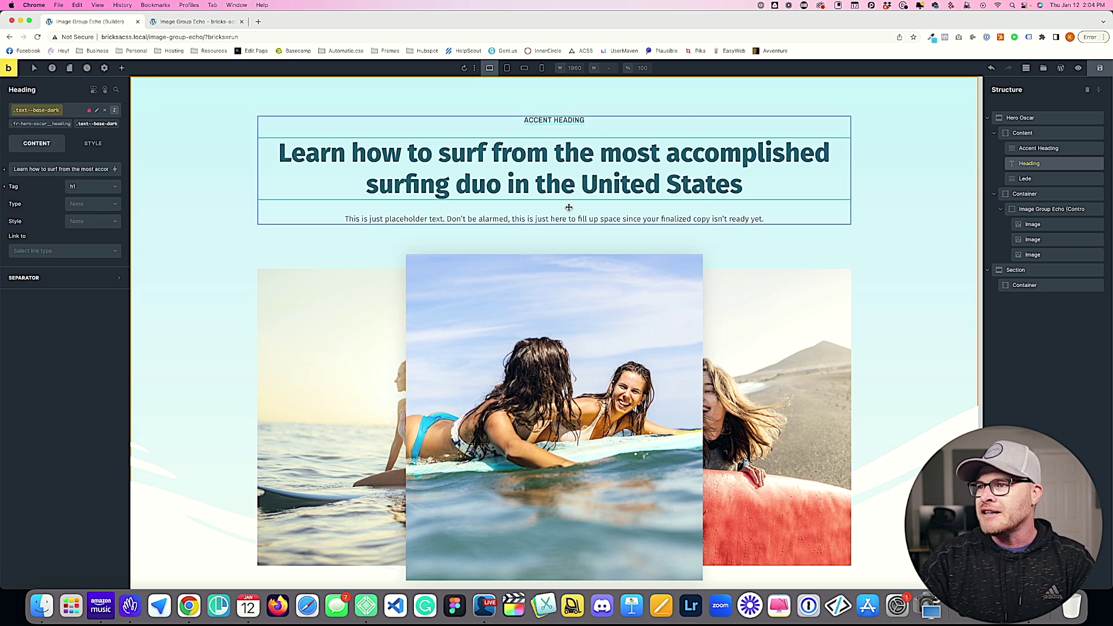
- Add the text--base-ultra-dark and fr-lede classes to the lede paragraph
click(568, 219)
click(42, 115)
text(text--base-ultra-dark)
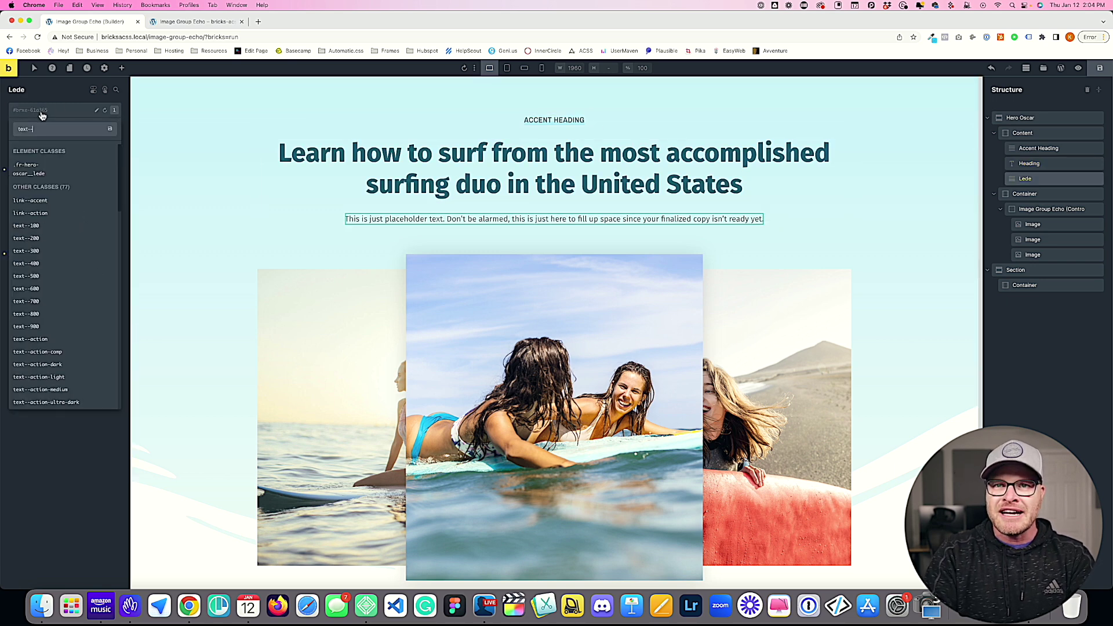
key(Return)
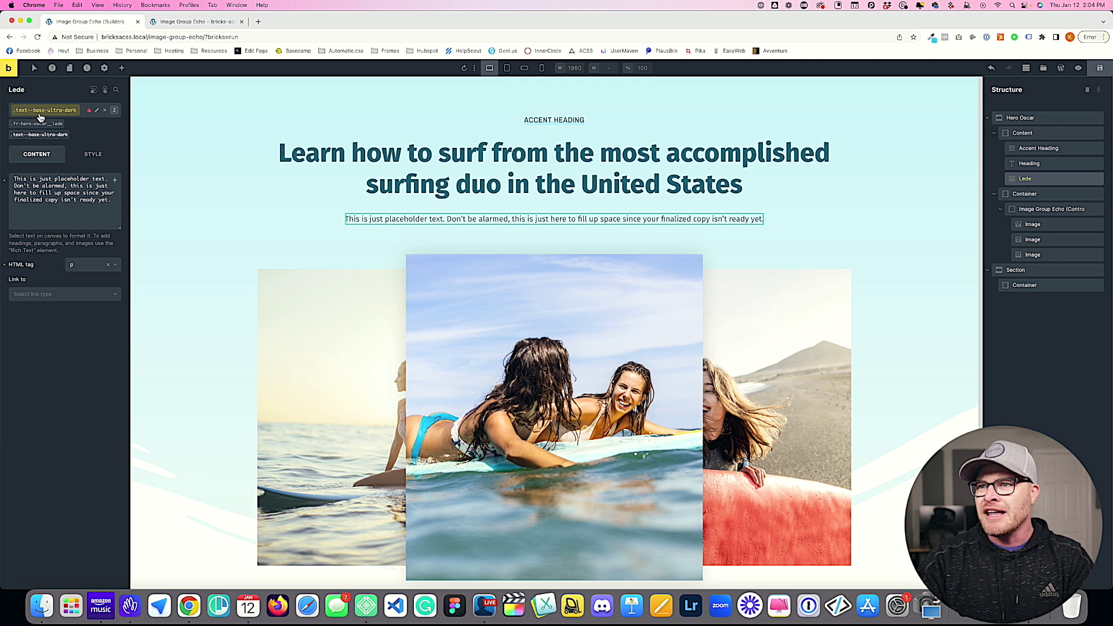
click(54, 112)
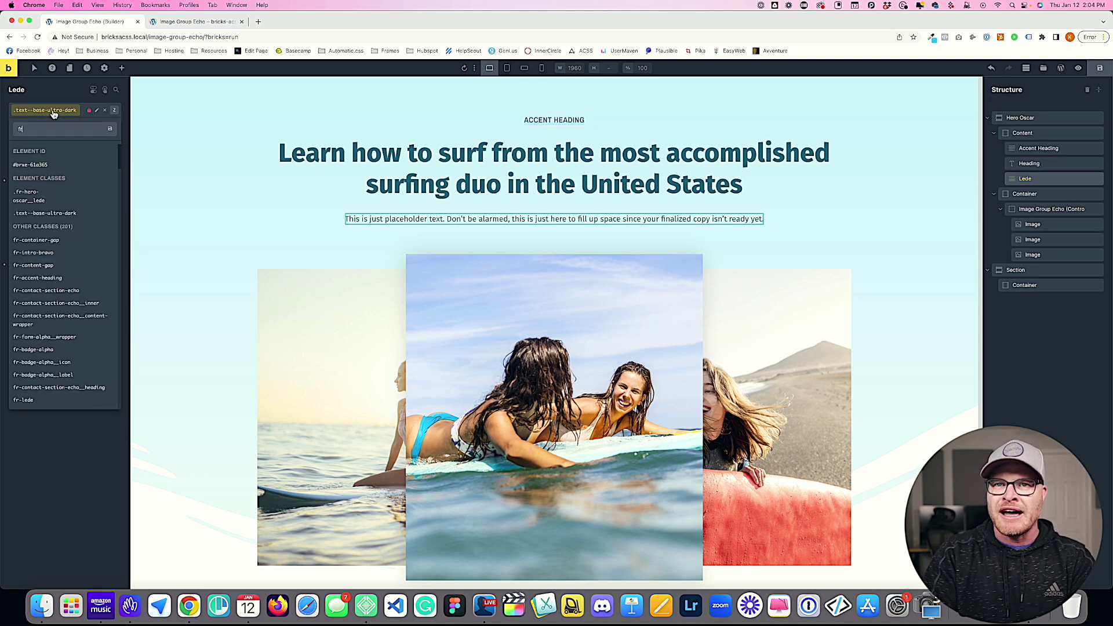
text(fr-lede)
key(Return)
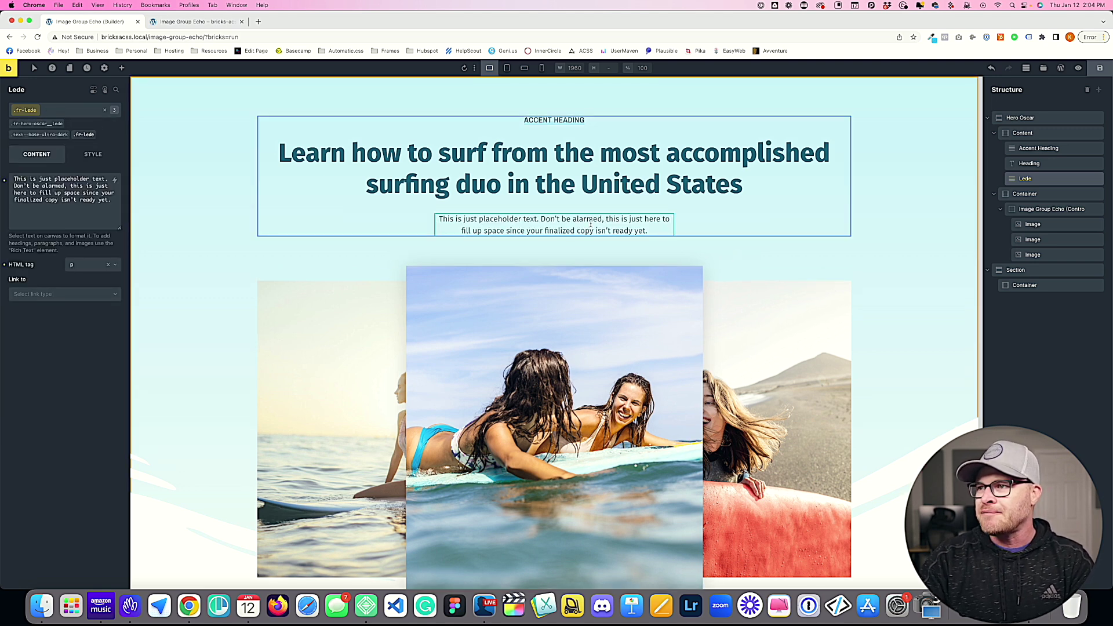
click(619, 249)
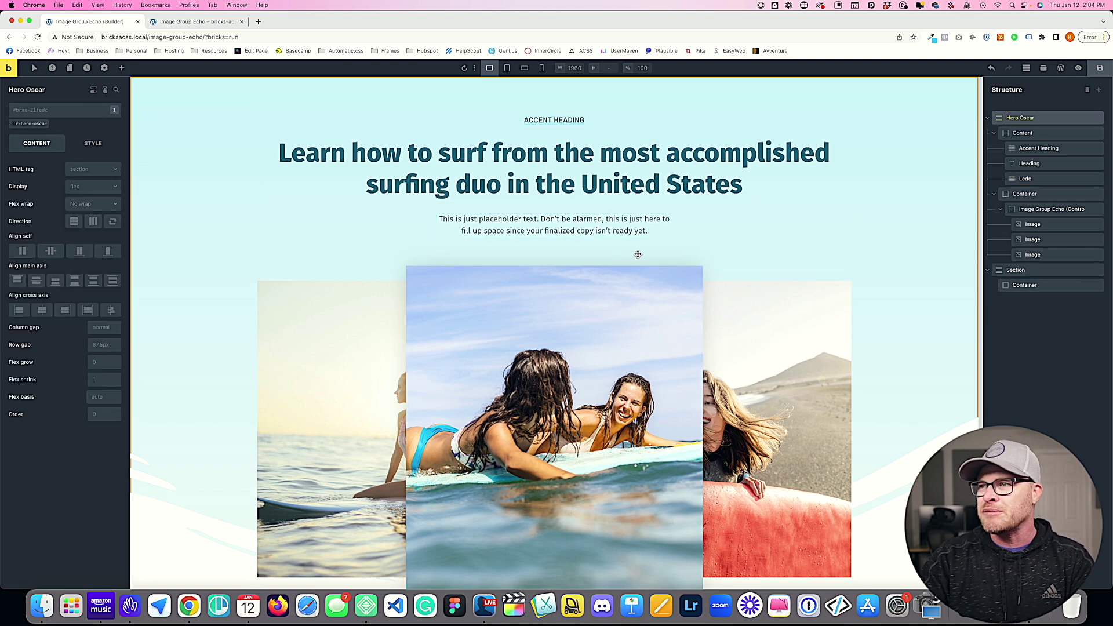
- Give the lower section's container the grid--2 and gap--xl classes, then search for the Block element
scroll(637, 255, down, 3)
scroll(638, 254, up, 3)
scroll(637, 254, down, 5)
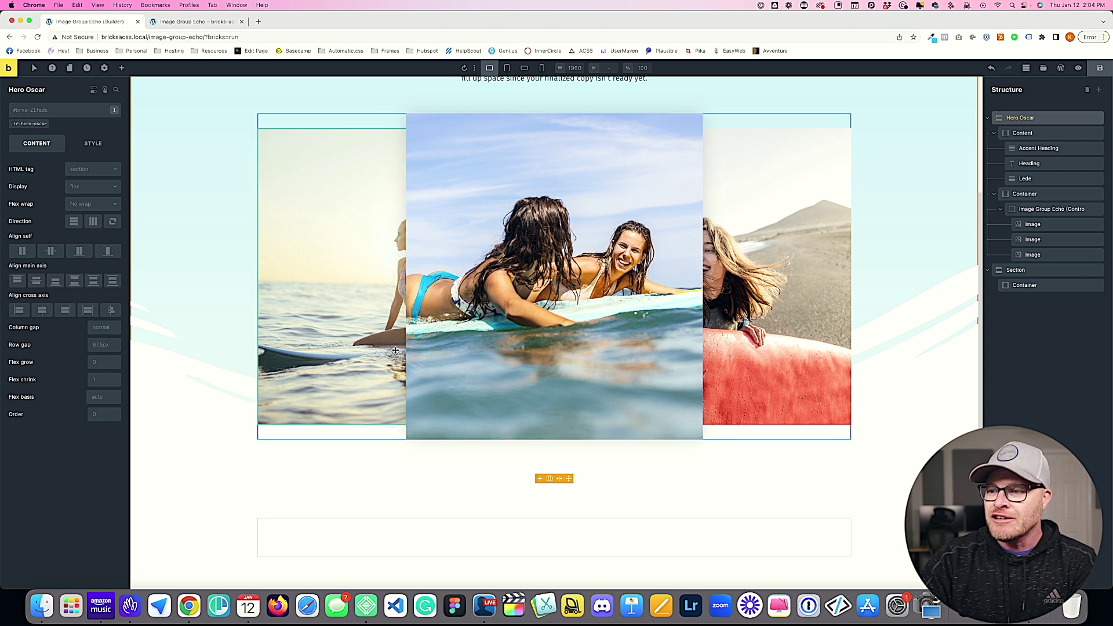
click(519, 537)
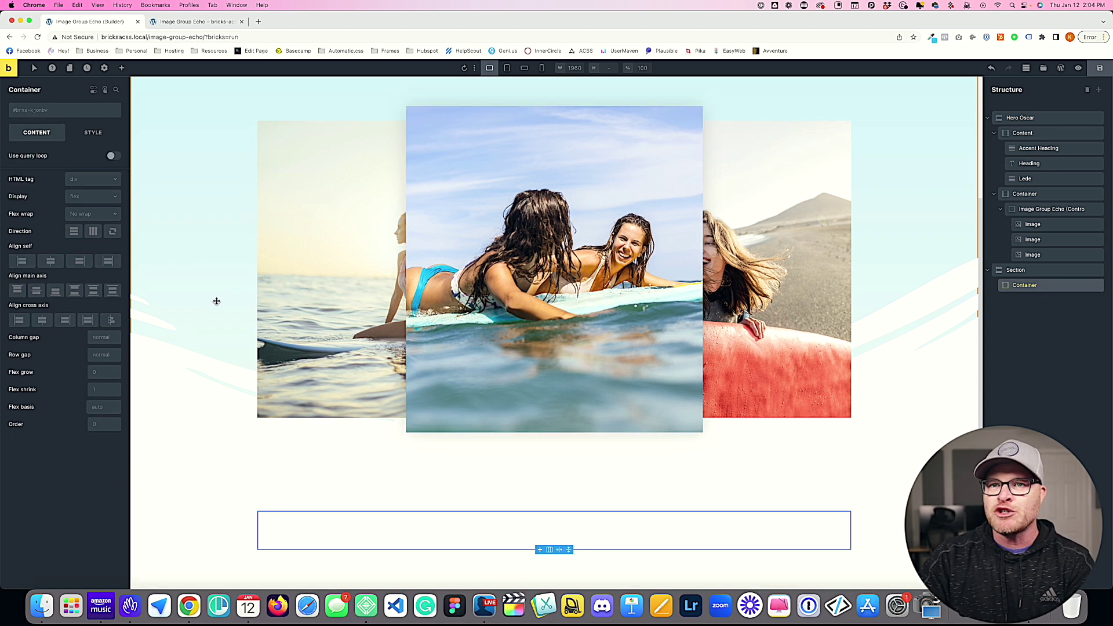
click(53, 112)
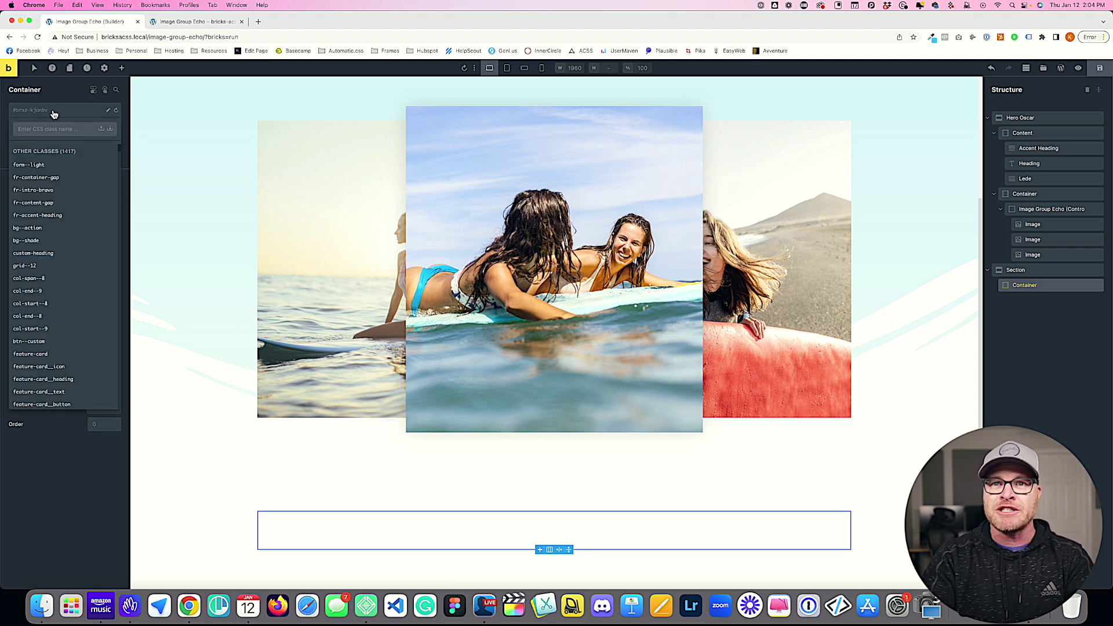
text(grid--2)
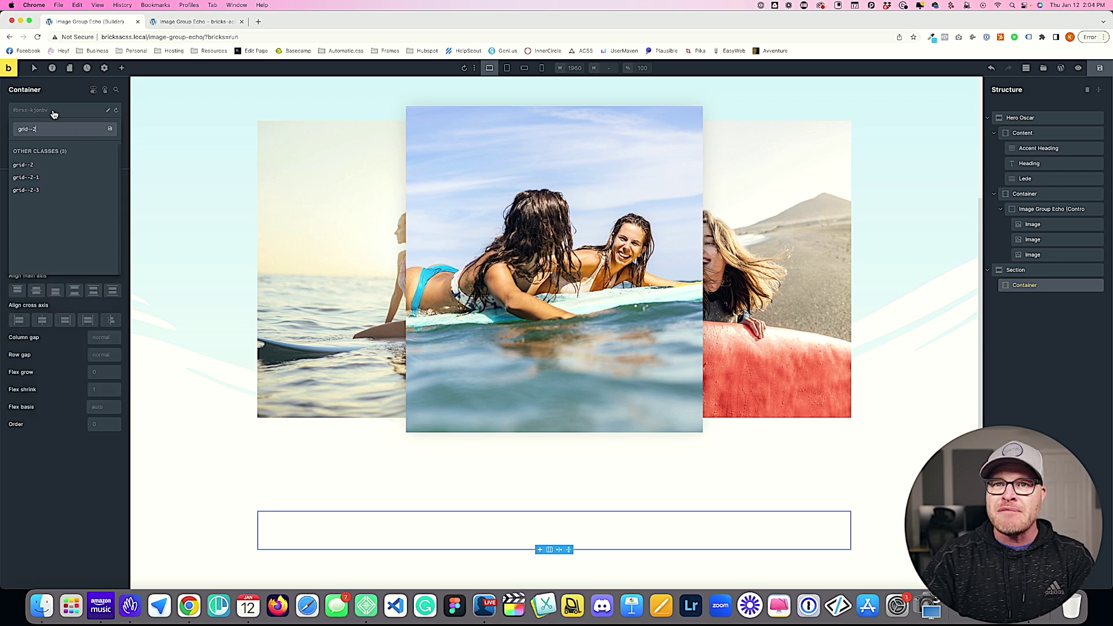
key(Return)
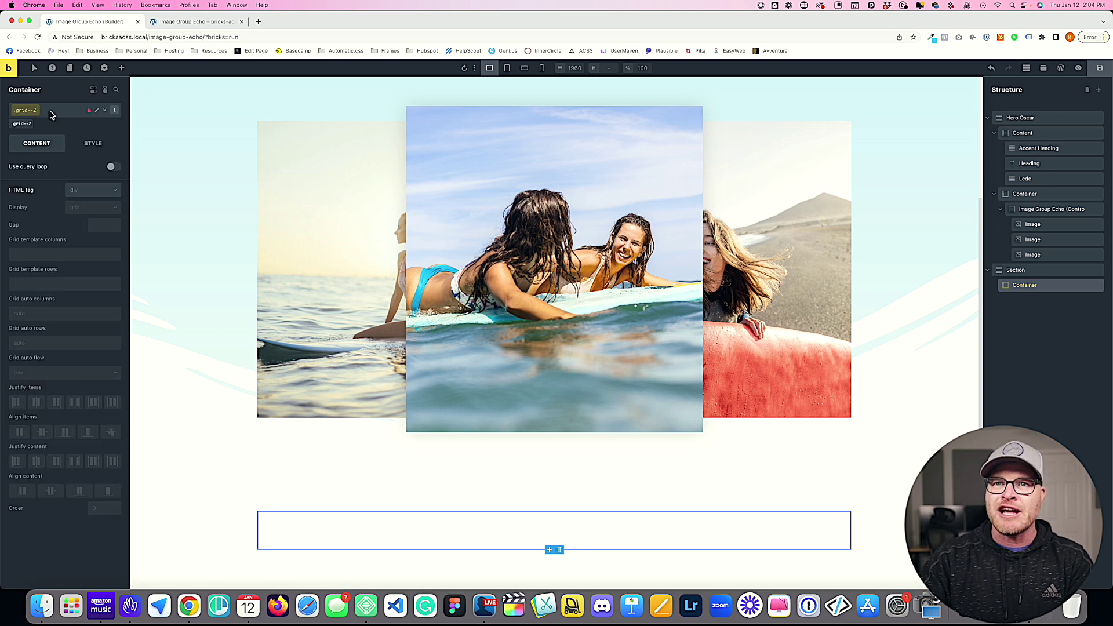
click(51, 114)
text(gap--xl)
key(Return)
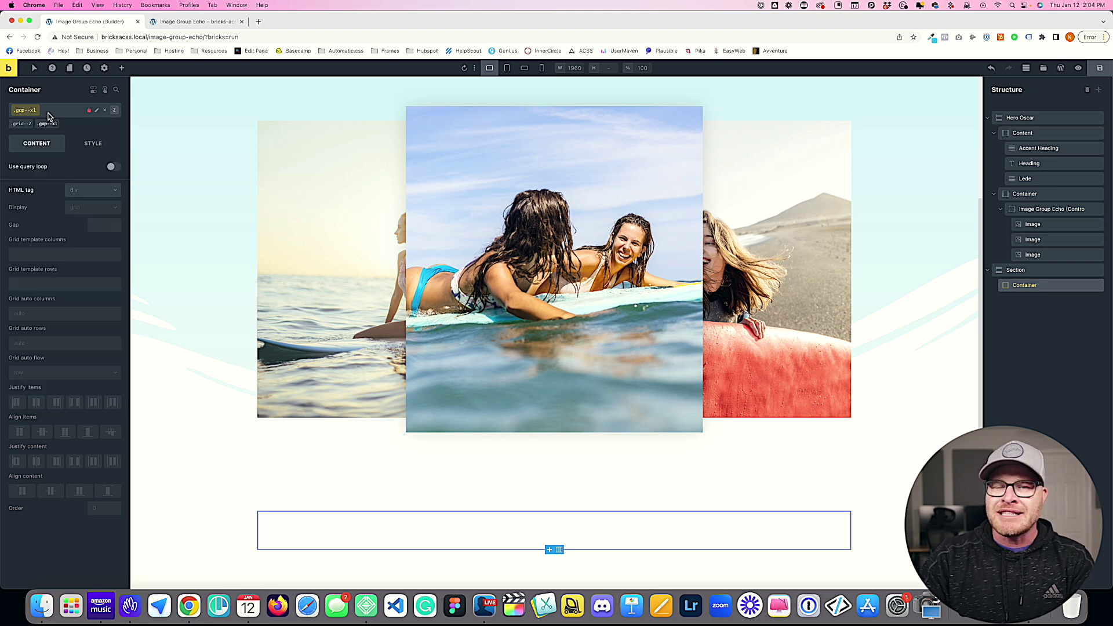
click(123, 70)
text(block)
click(36, 129)
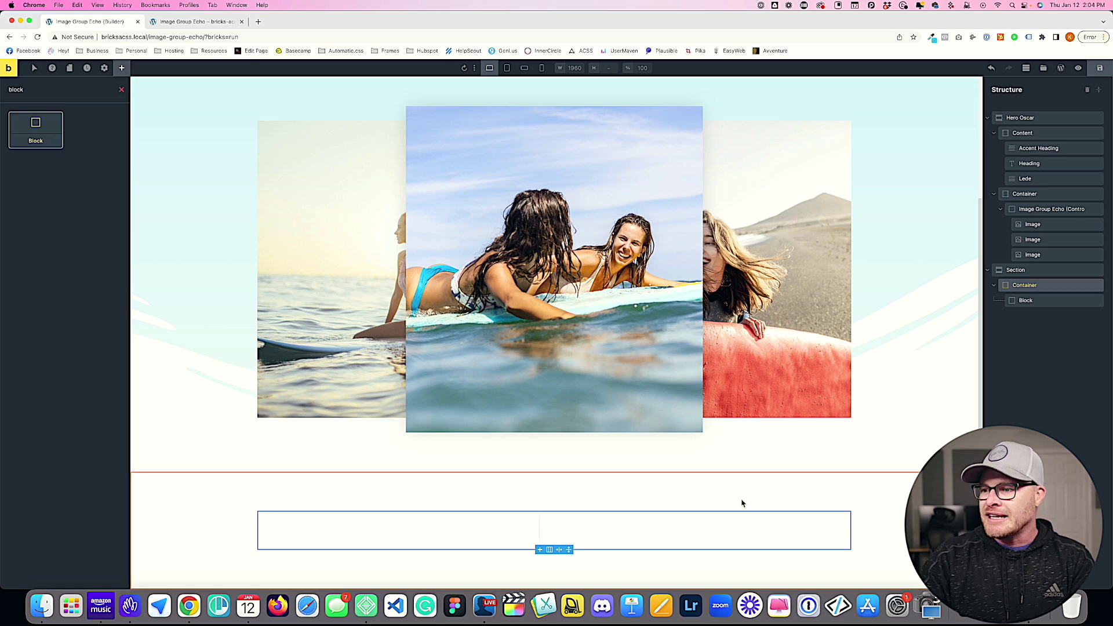
click(1014, 210)
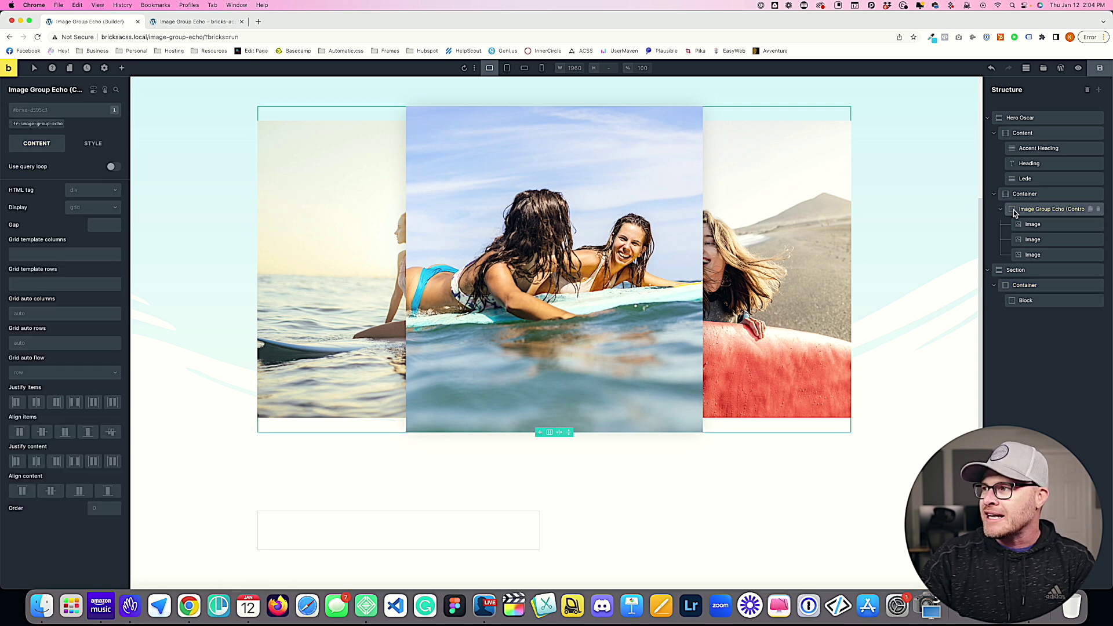
click(1001, 209)
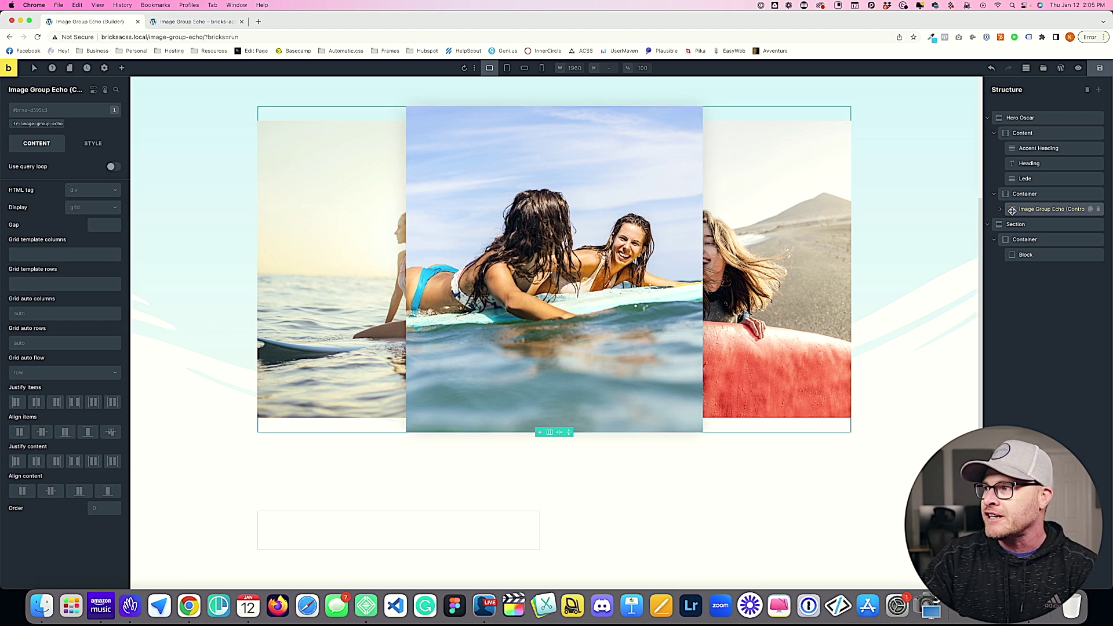
drag(1011, 210, 1028, 262)
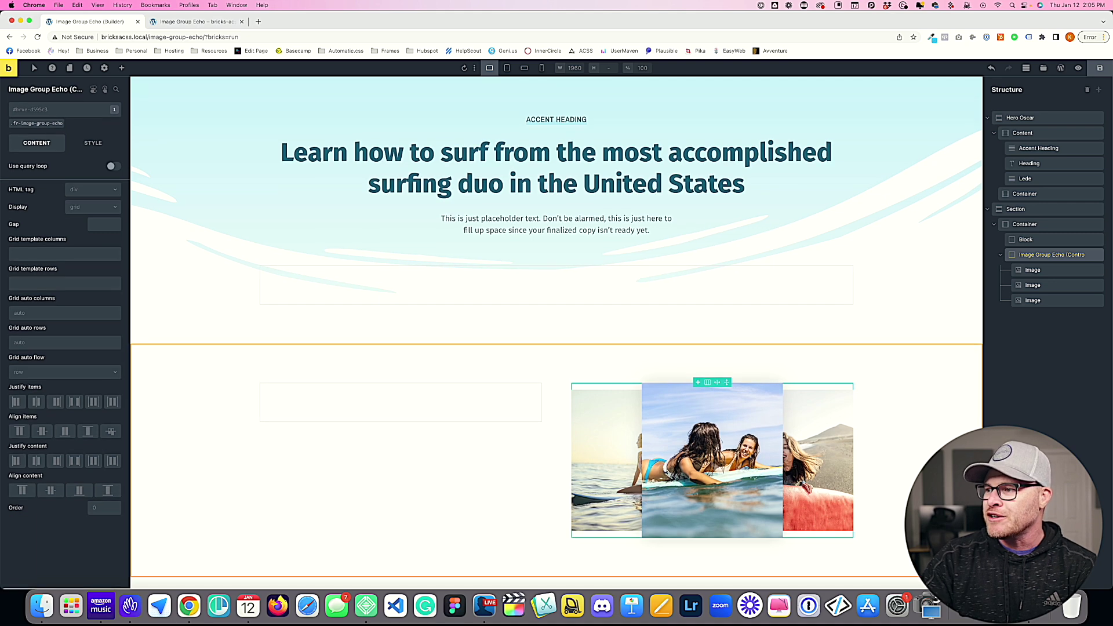
click(877, 460)
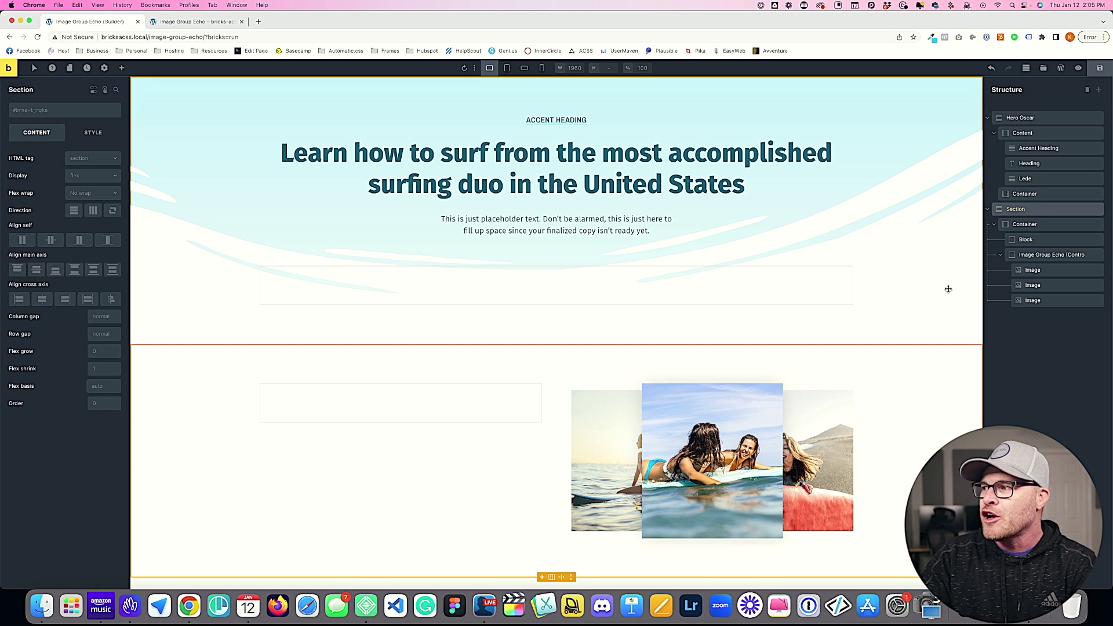
drag(977, 286, 976, 286)
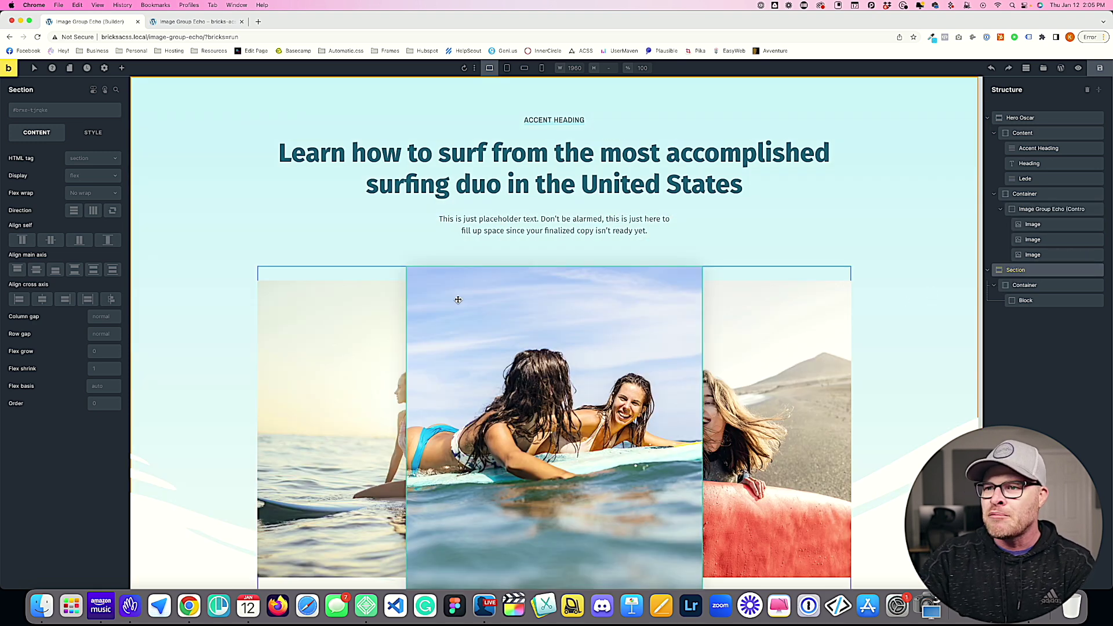
- Select the left surfing photo and switch from its shared class to its own element settings
scroll(348, 305, down, 3)
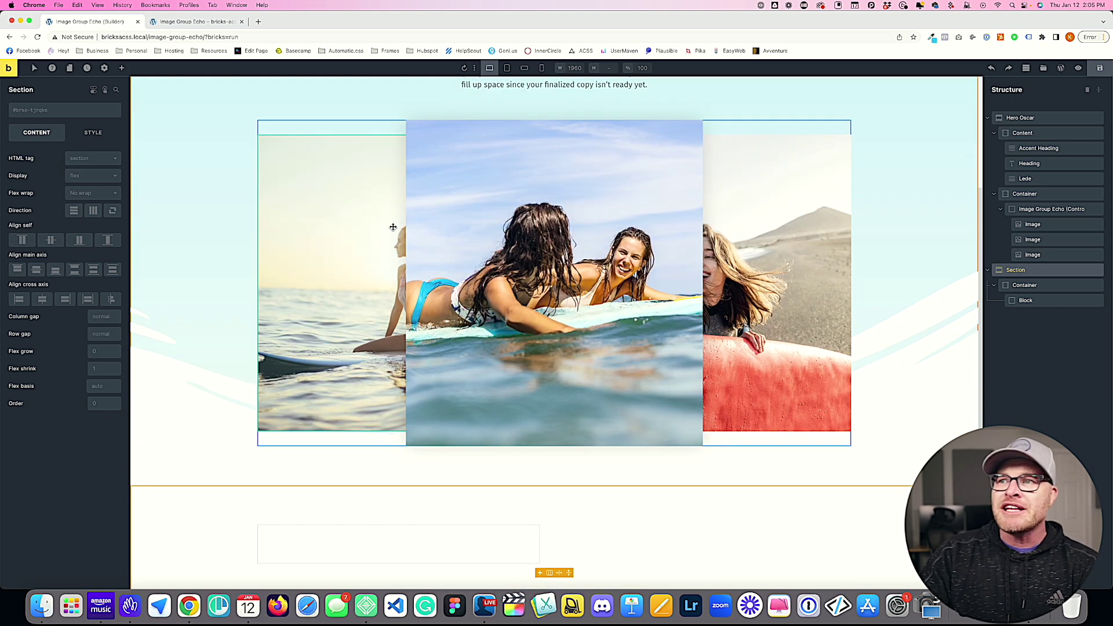
click(351, 250)
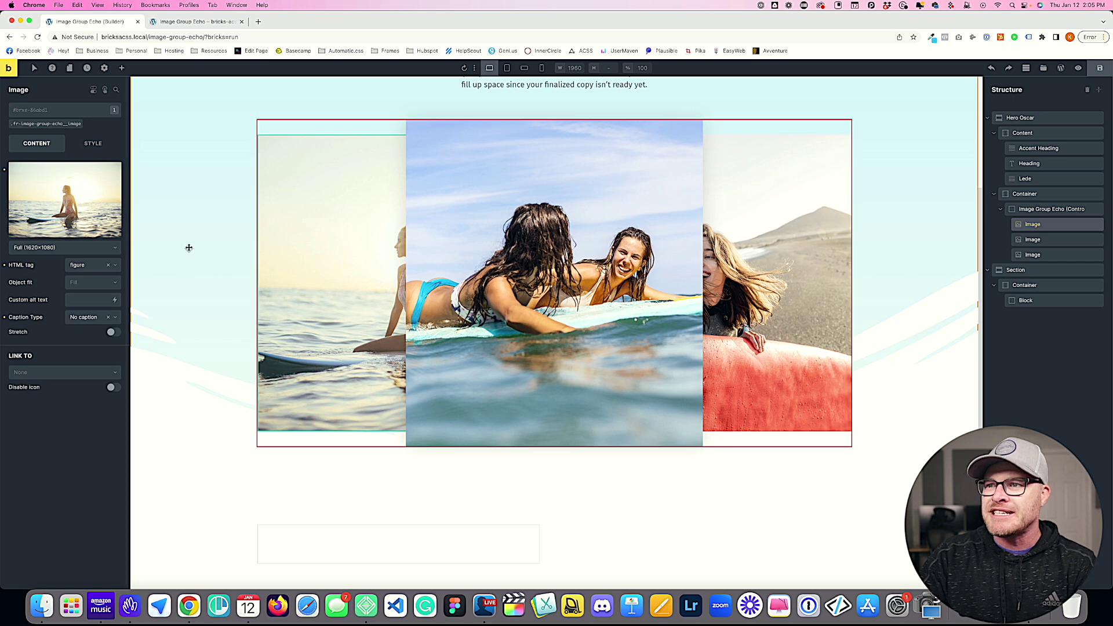
click(33, 126)
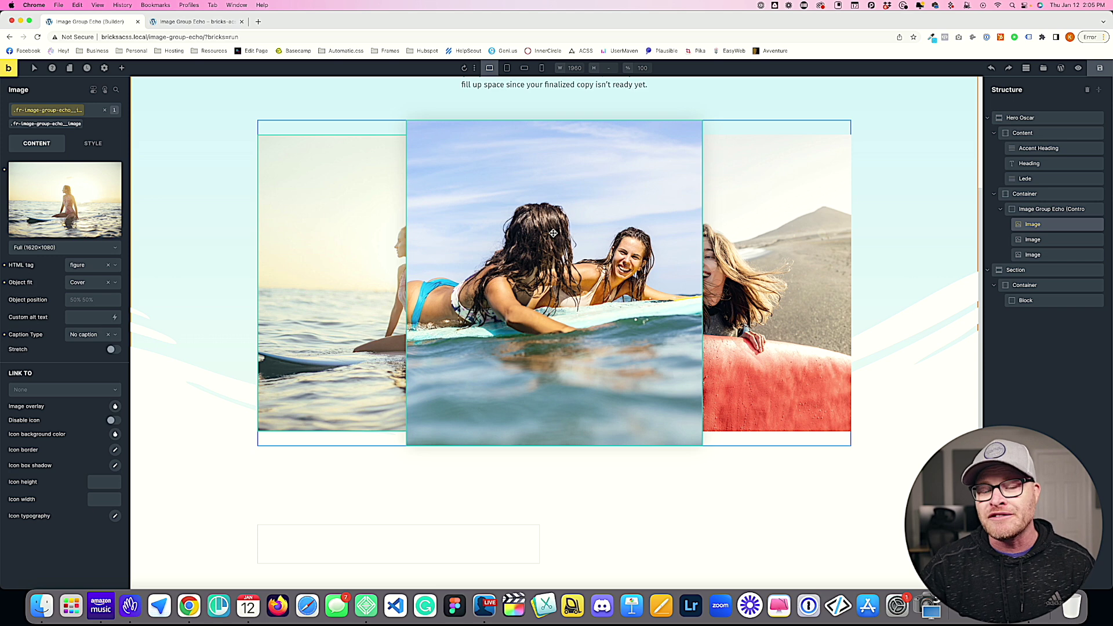
click(55, 123)
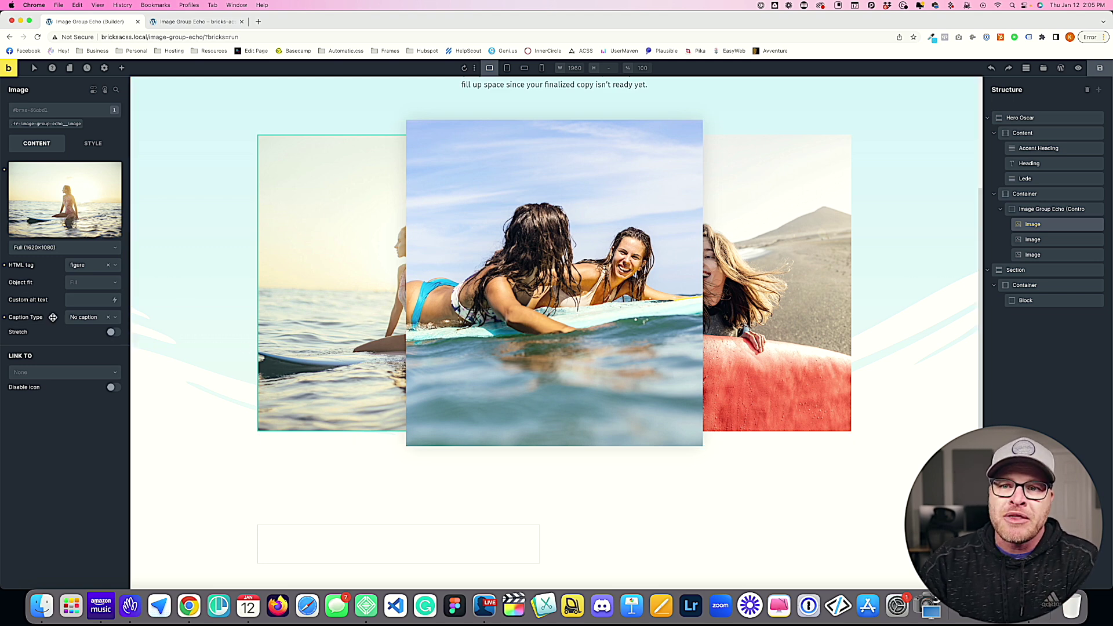
- Set the left surf photo's Object fit to Cover
click(78, 283)
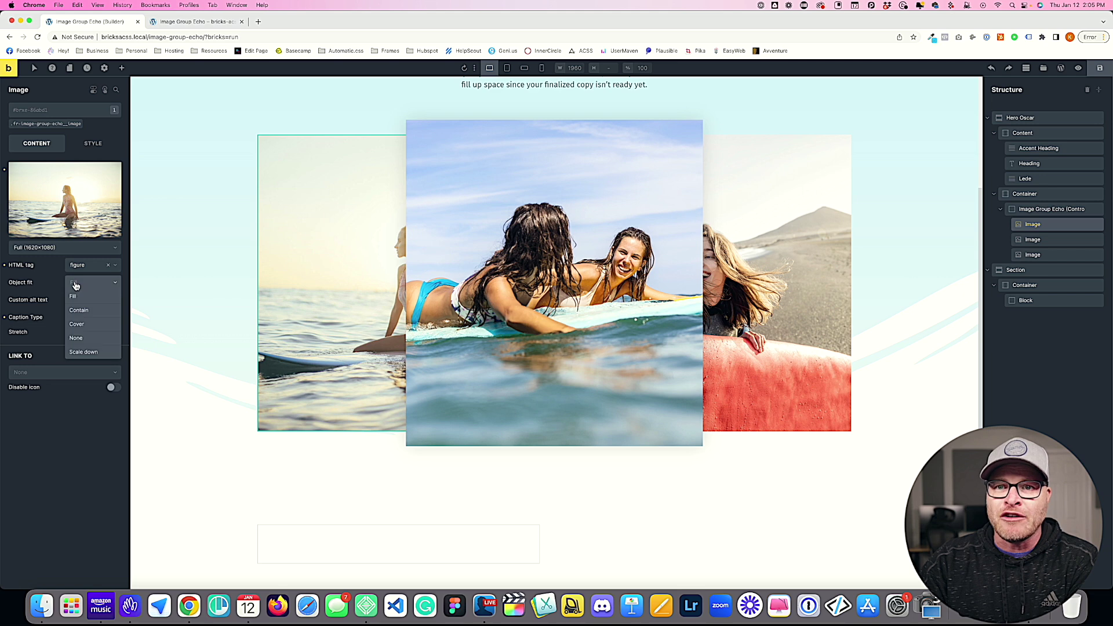
click(81, 325)
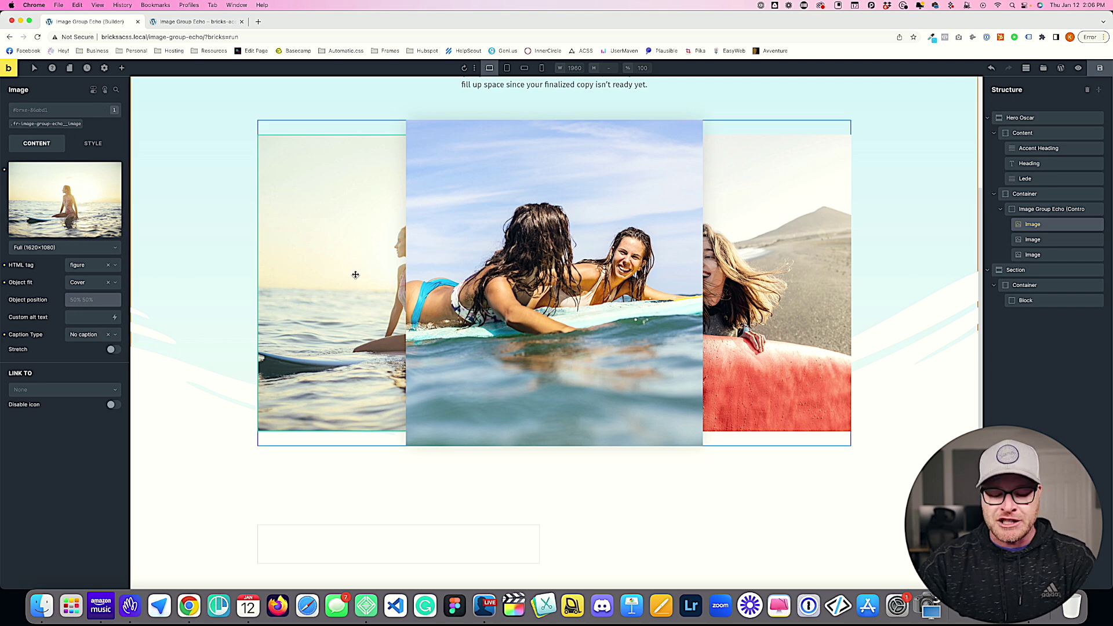
text(ht)
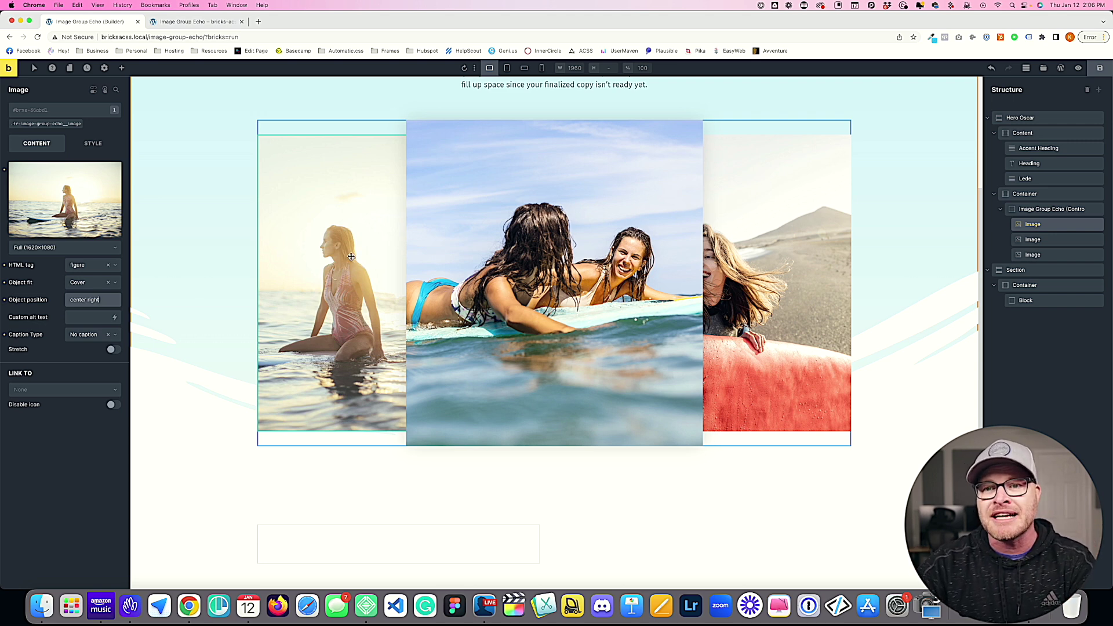
- Give the right-hand beach photo Cover fit with a 'center left' object position
click(806, 243)
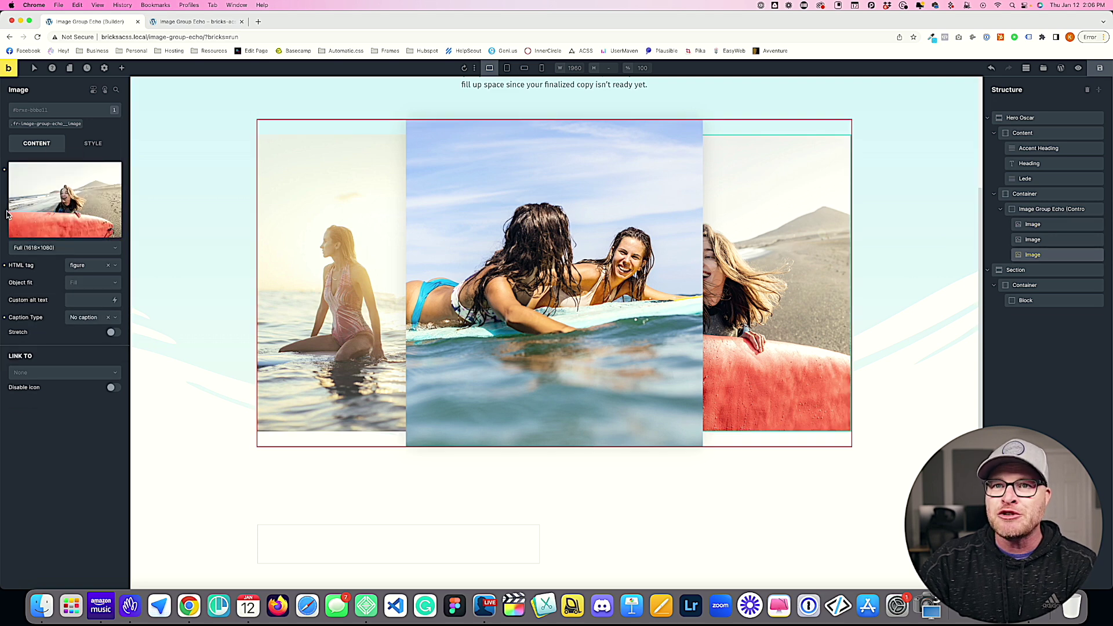
click(77, 284)
click(87, 327)
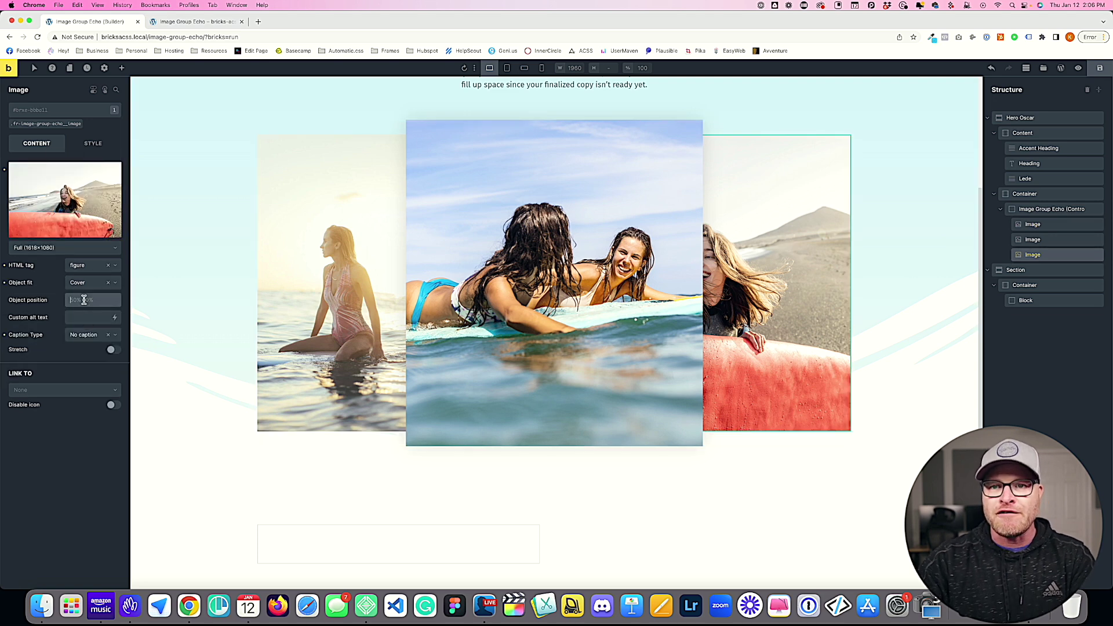
click(84, 299)
text(center left)
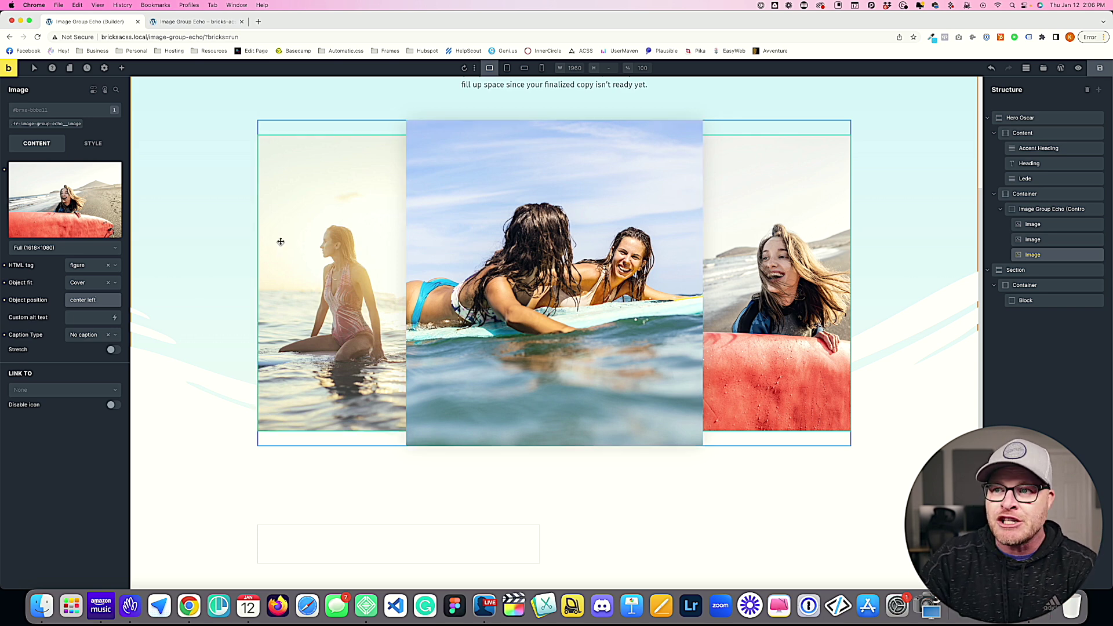
click(459, 151)
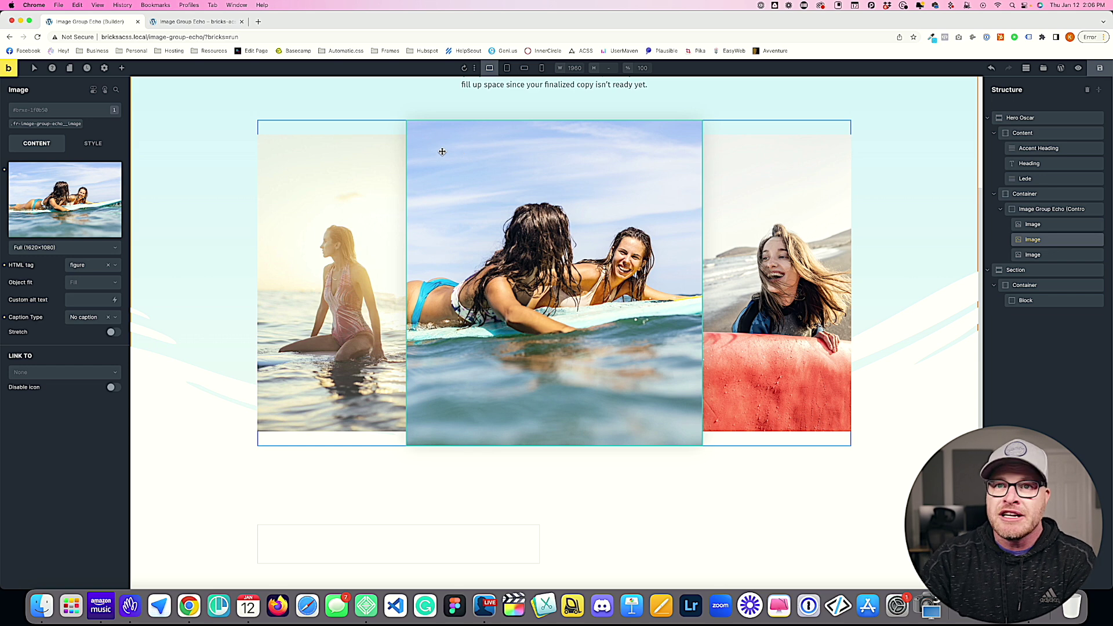
- Give the shared image class a --radius-l border radius on all four corners, then save
click(46, 124)
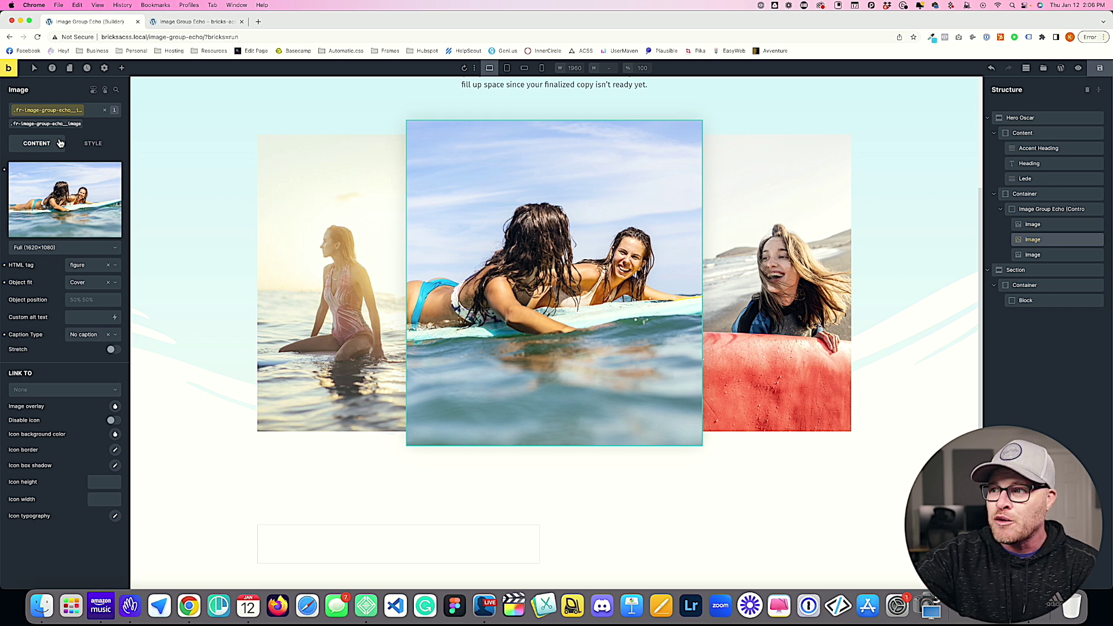
click(90, 143)
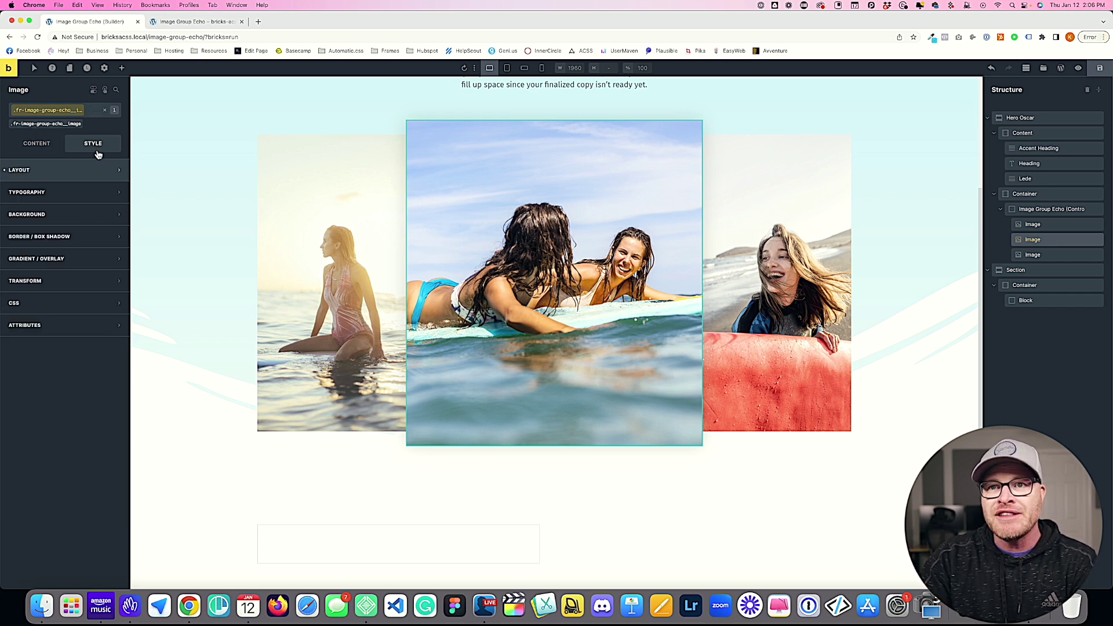
click(63, 238)
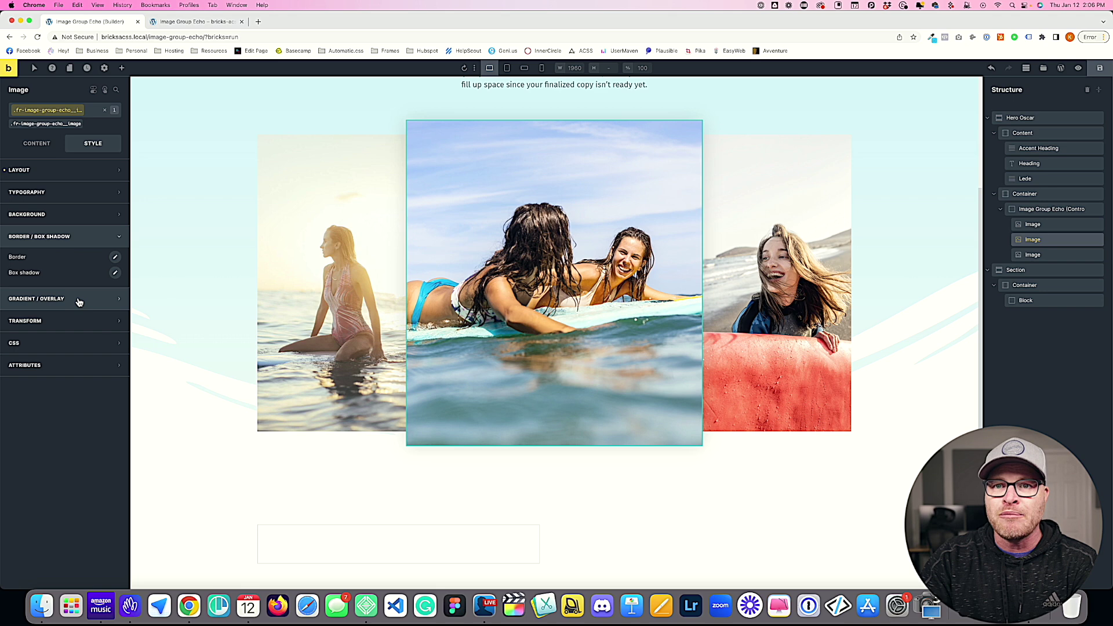
click(114, 258)
click(32, 370)
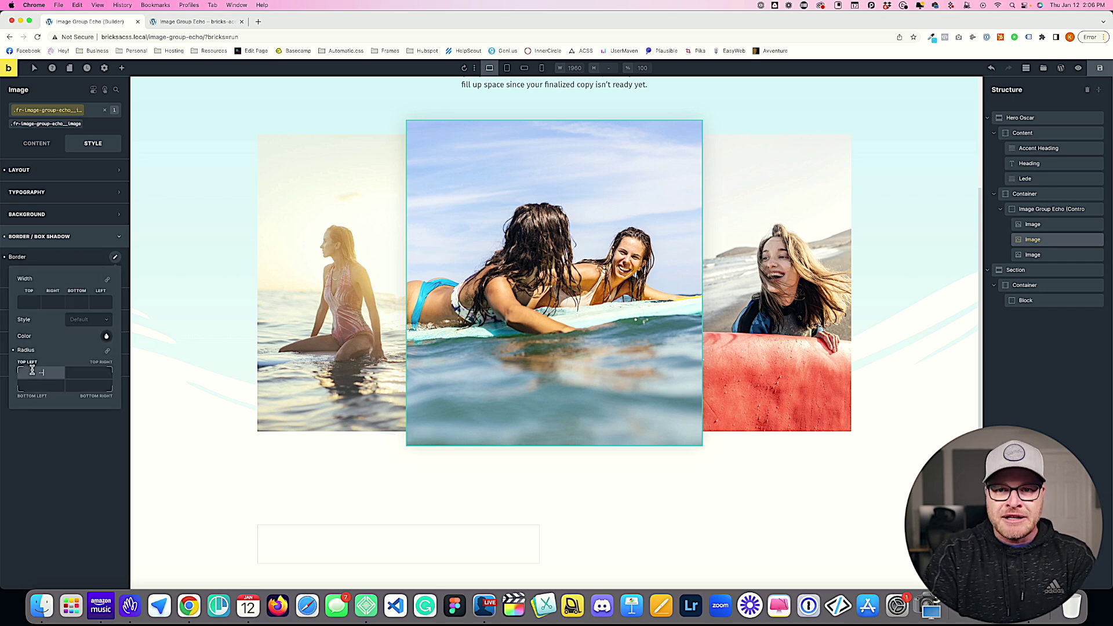
text(--radius-l)
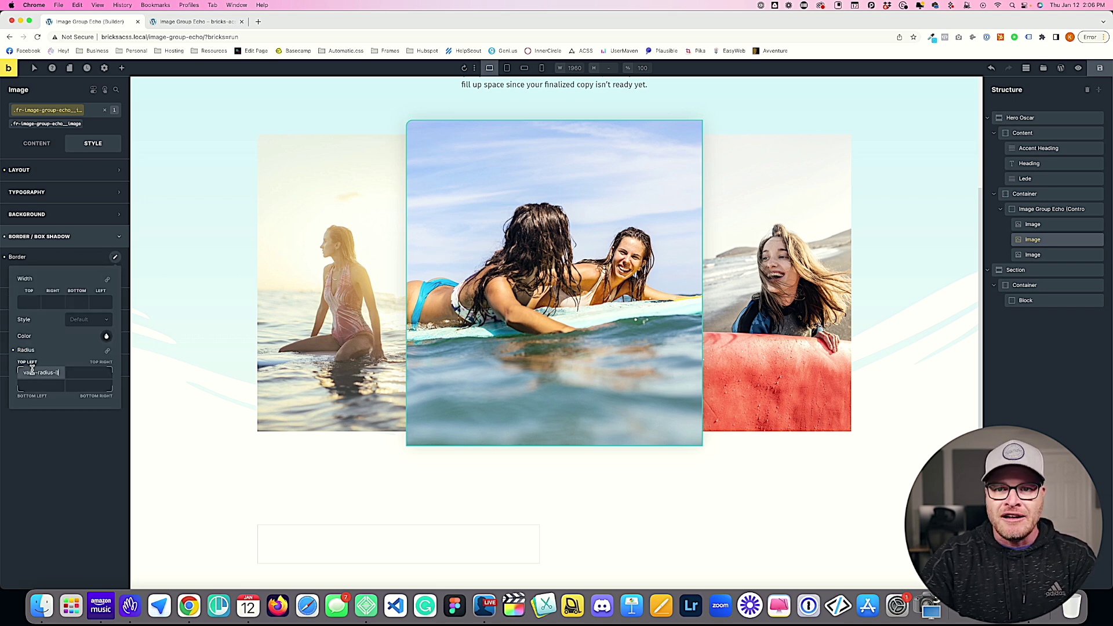
click(106, 352)
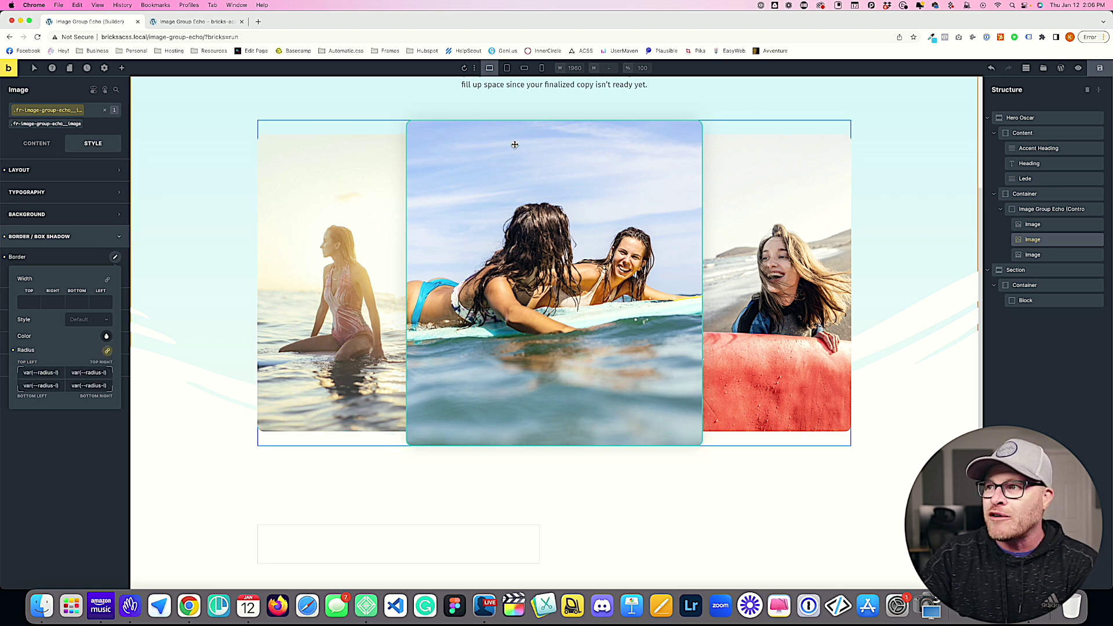
click(1099, 70)
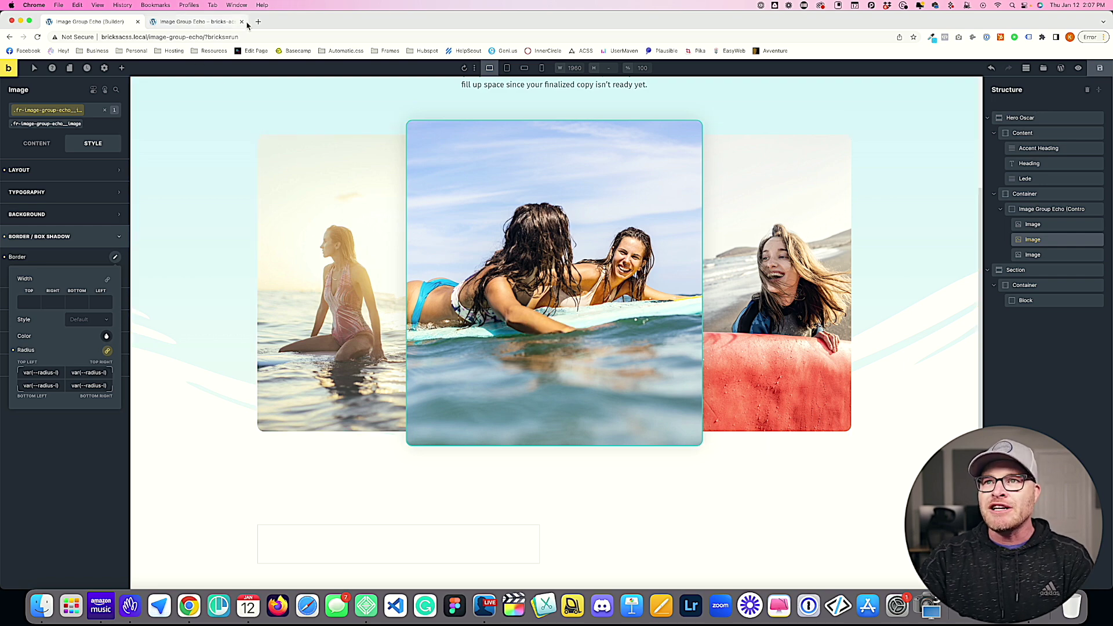
click(197, 22)
key(super+r)
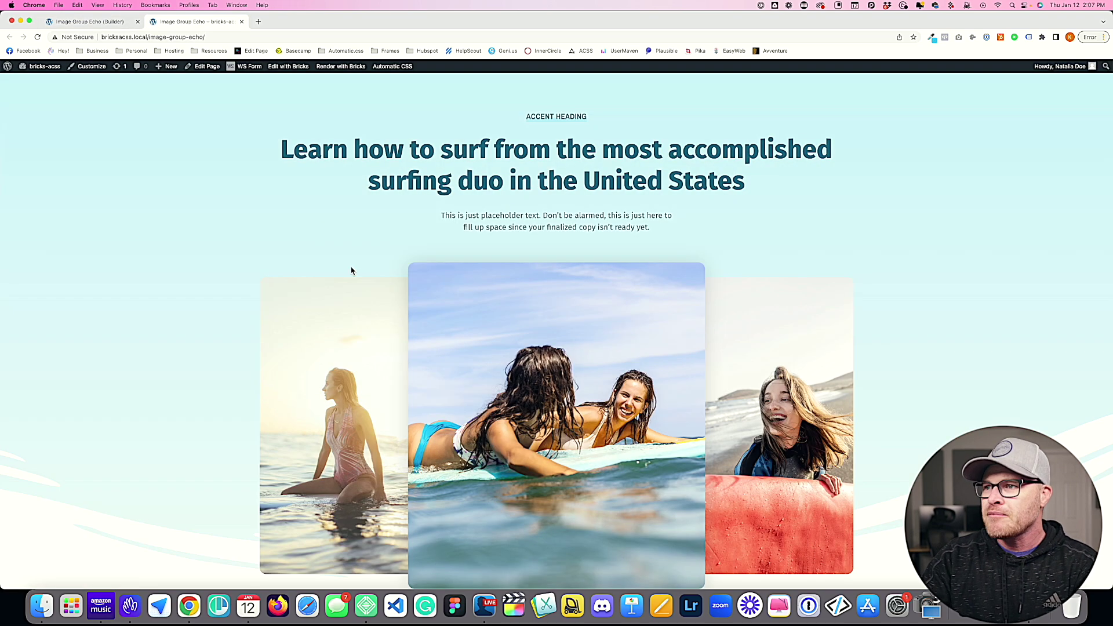
scroll(350, 269, down, 2)
scroll(350, 270, up, 2)
scroll(351, 271, down, 2)
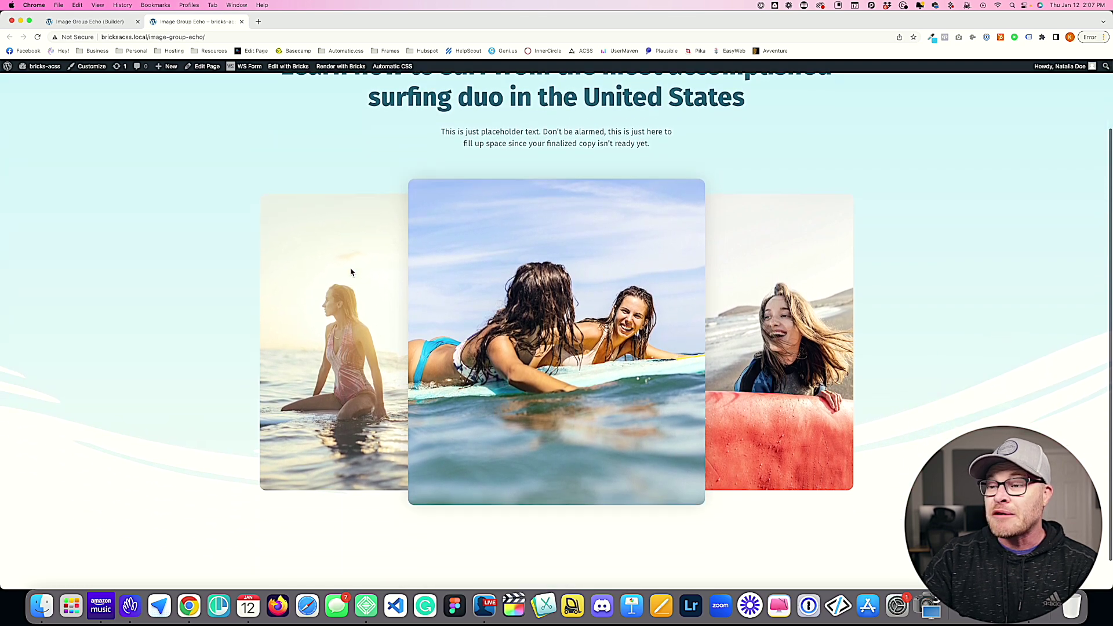
scroll(351, 272, up, 2)
scroll(351, 271, down, 2)
scroll(350, 271, up, 2)
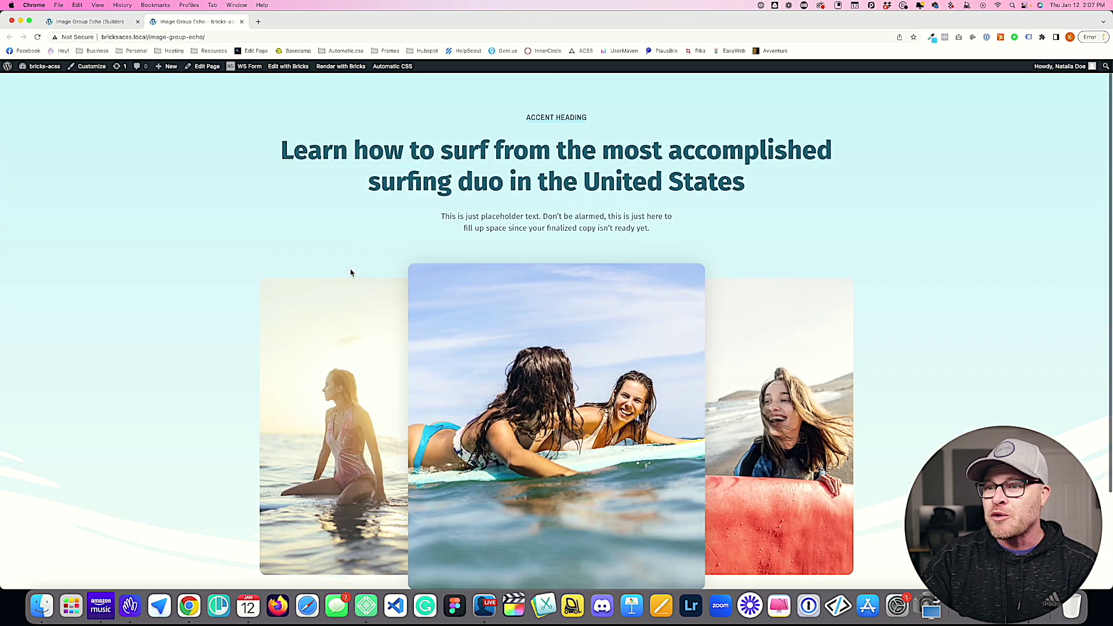
scroll(351, 271, down, 2)
click(90, 21)
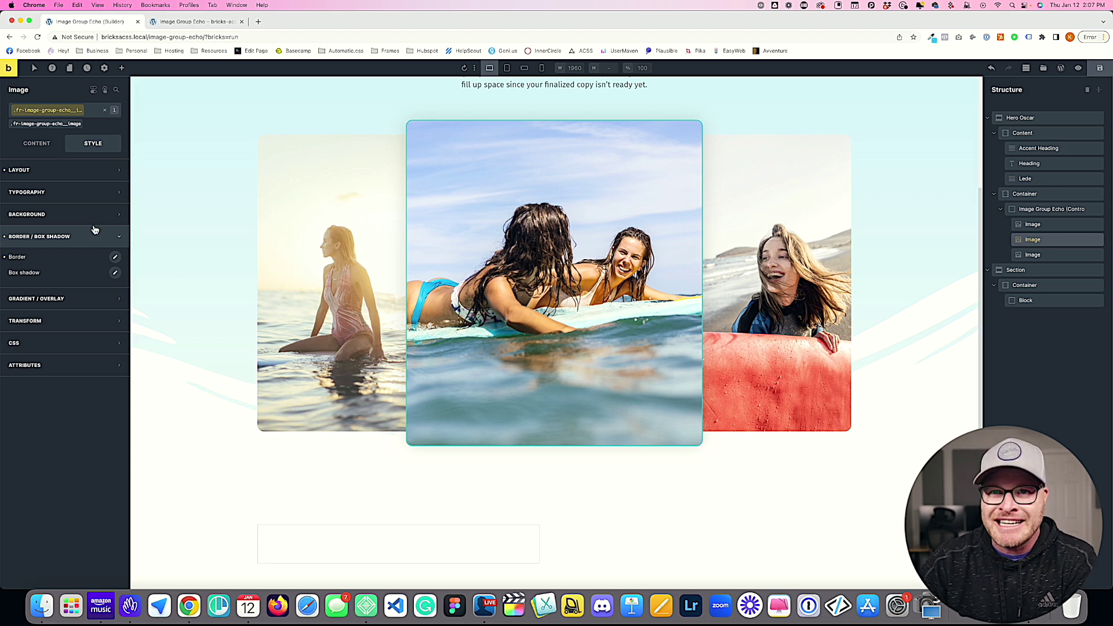
- Rotate only the centre surf photo by -5 on the Z axis, not the class
click(46, 124)
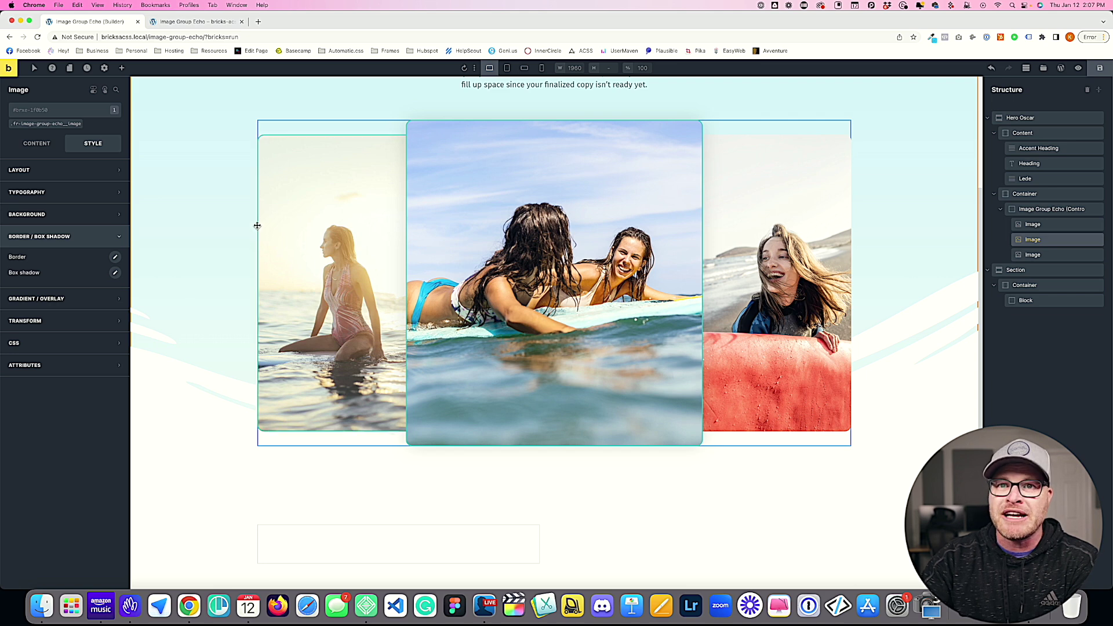
click(69, 320)
click(115, 300)
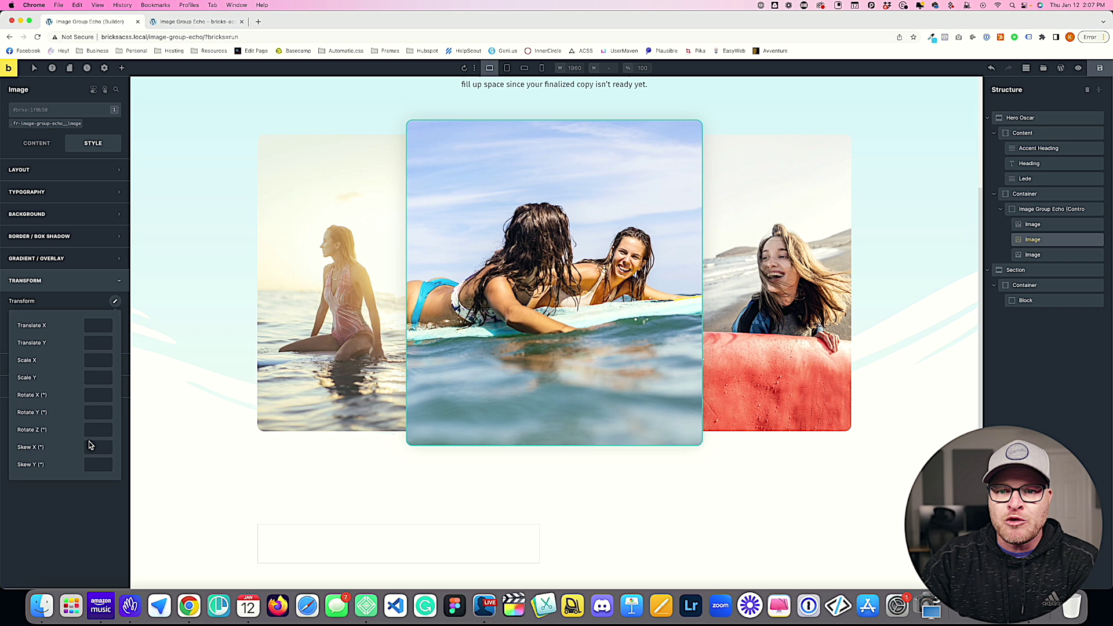
click(112, 430)
text(-5)
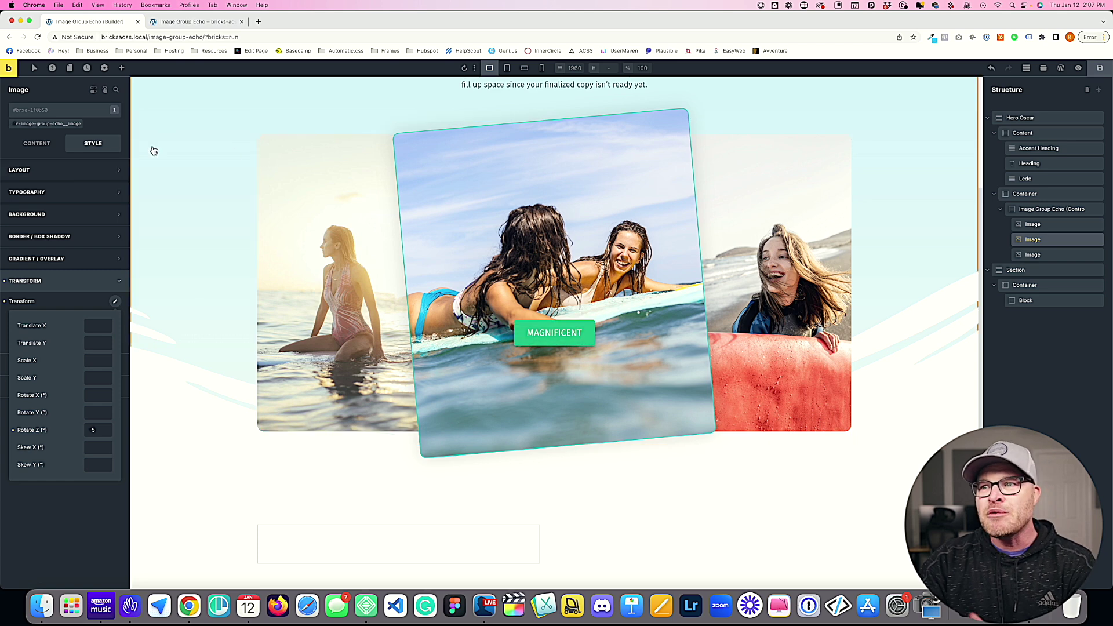
- Select Image Group Echo's class and inspect its Custom CSS aspect, overlap and grid variables
click(1050, 209)
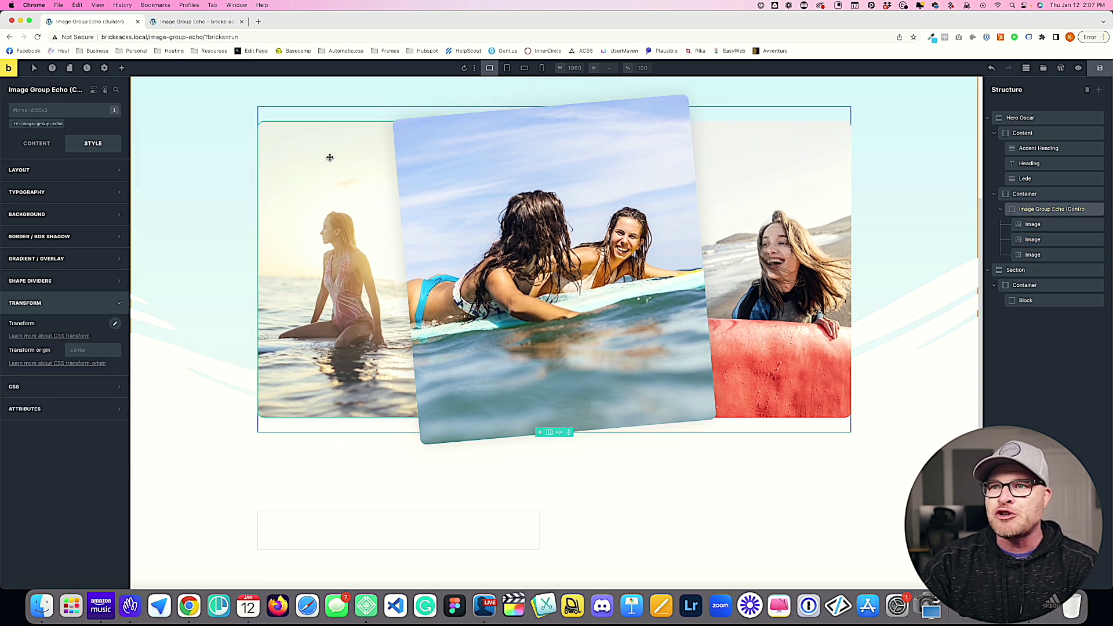
click(38, 124)
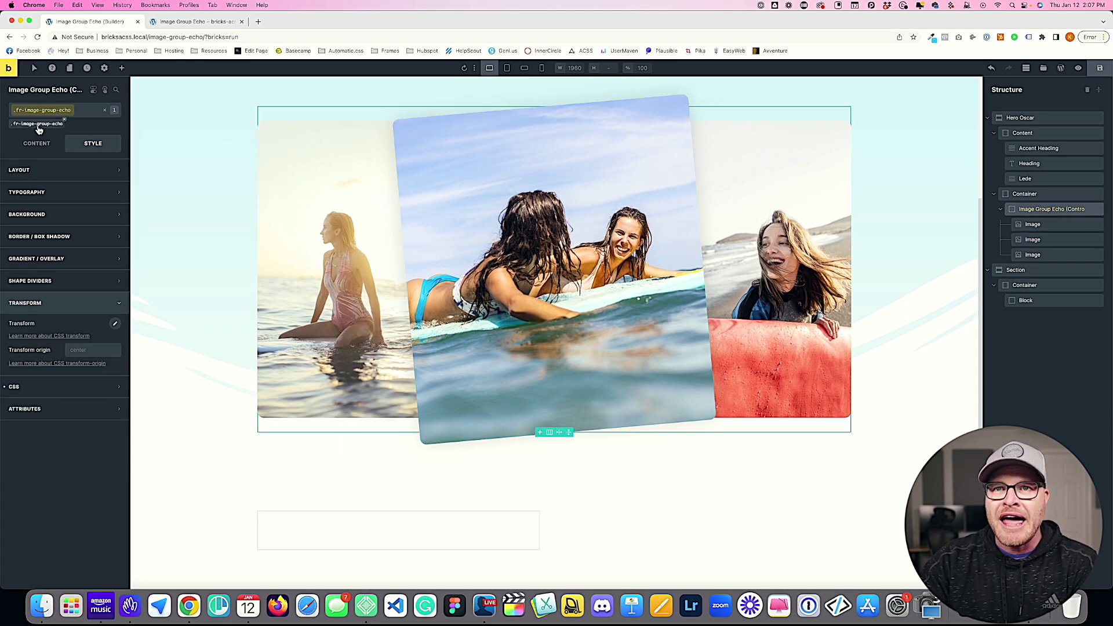
click(47, 395)
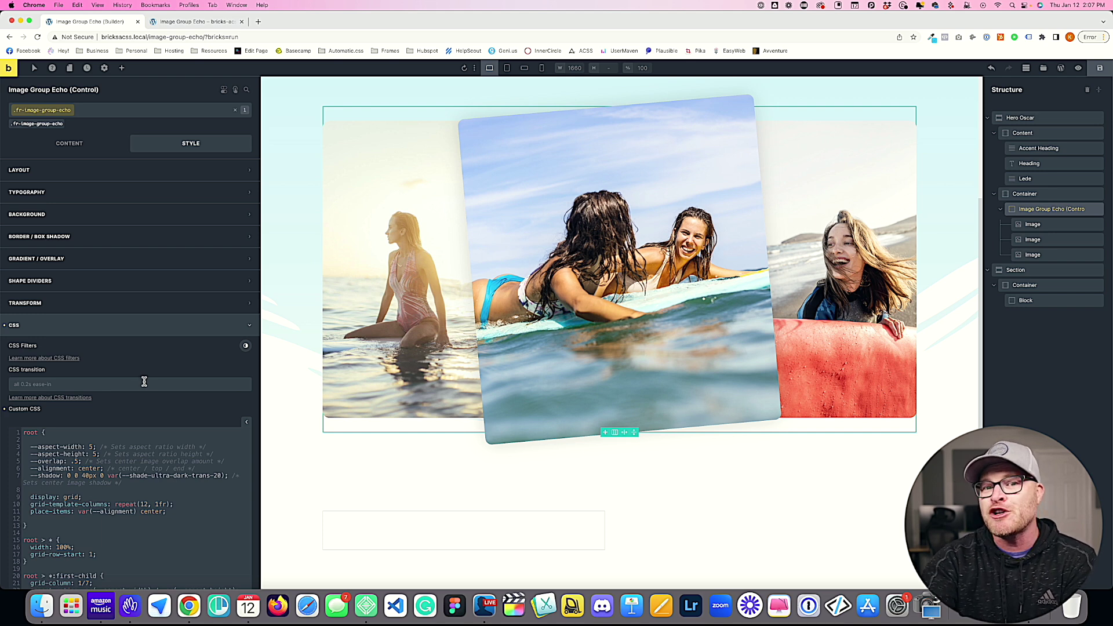
scroll(122, 458, down, 5)
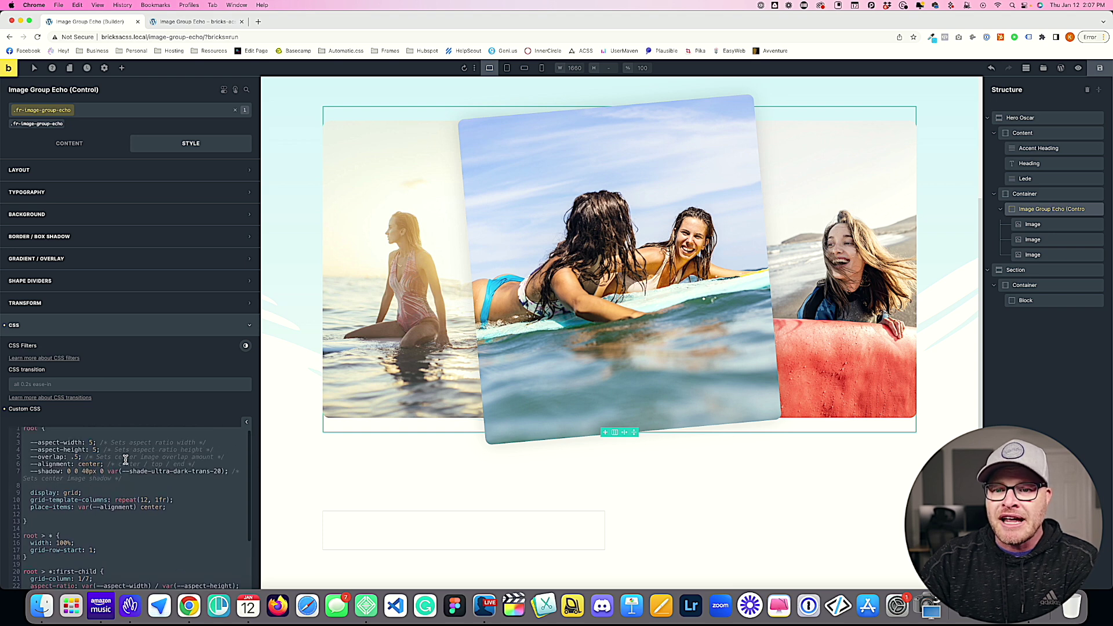
scroll(174, 464, up, 5)
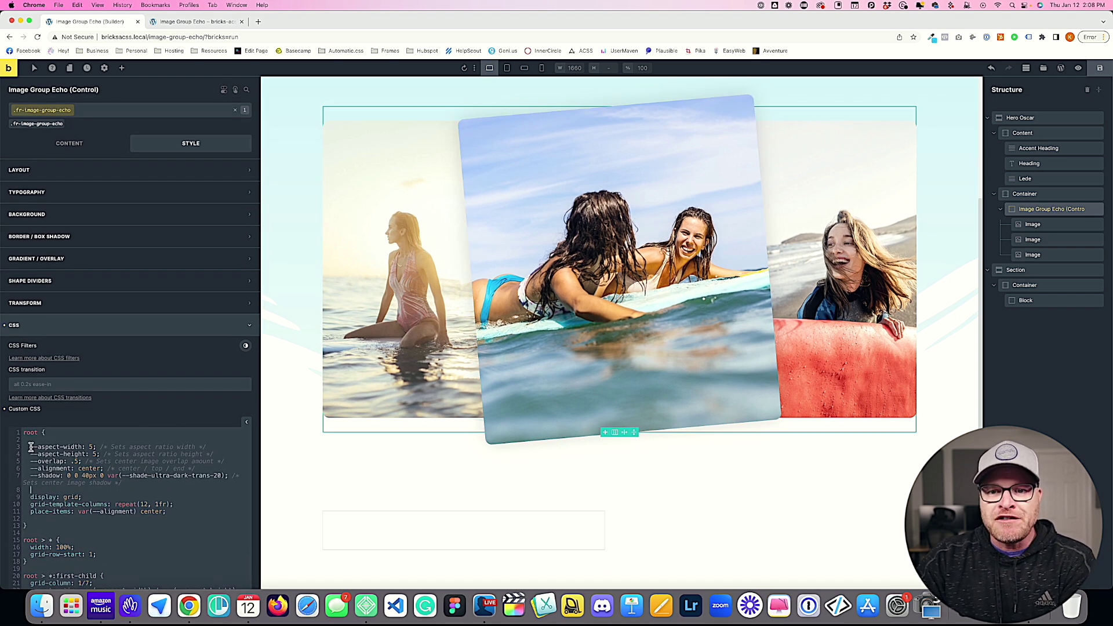
drag(30, 447, 118, 469)
click(120, 490)
click(140, 507)
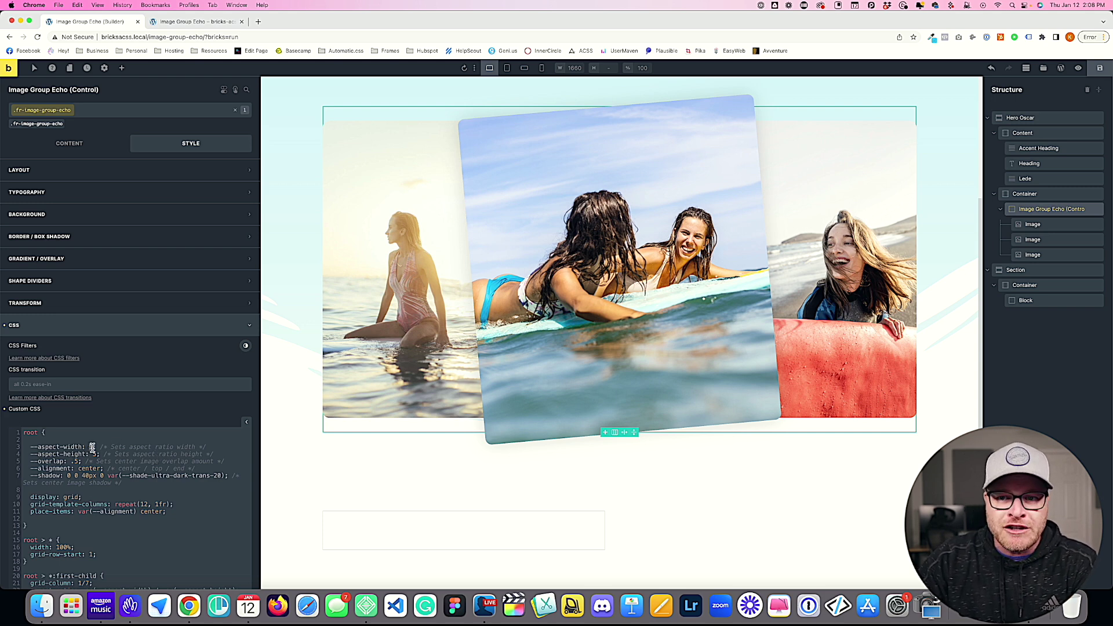
double_click(74, 461)
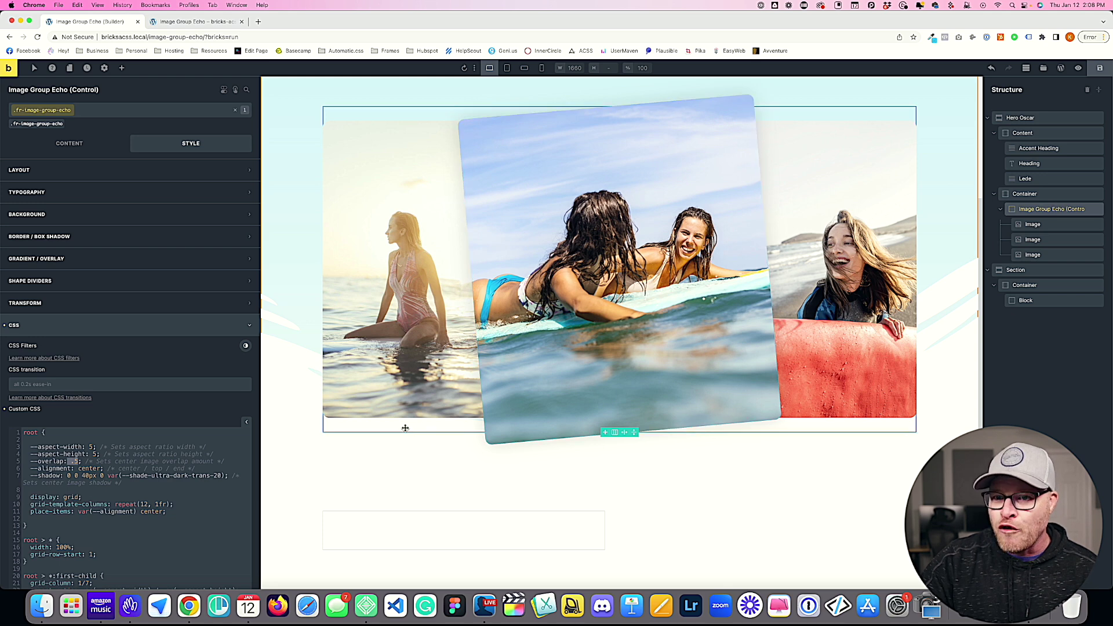
- Reset the centre surf photo's Rotate Z transform so it stands straight
click(560, 200)
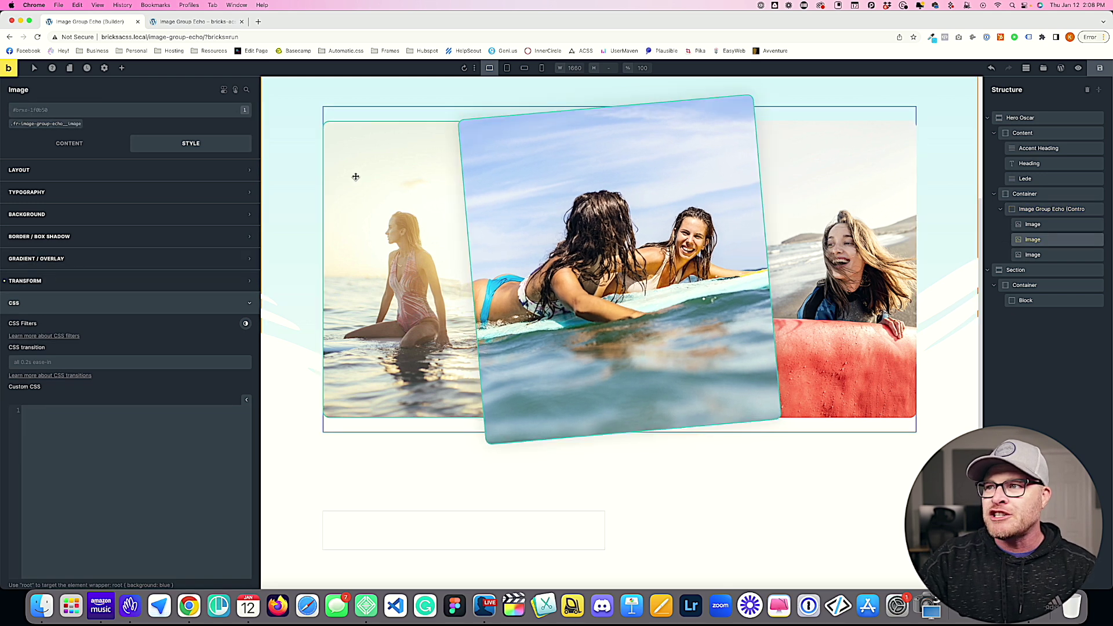
click(50, 280)
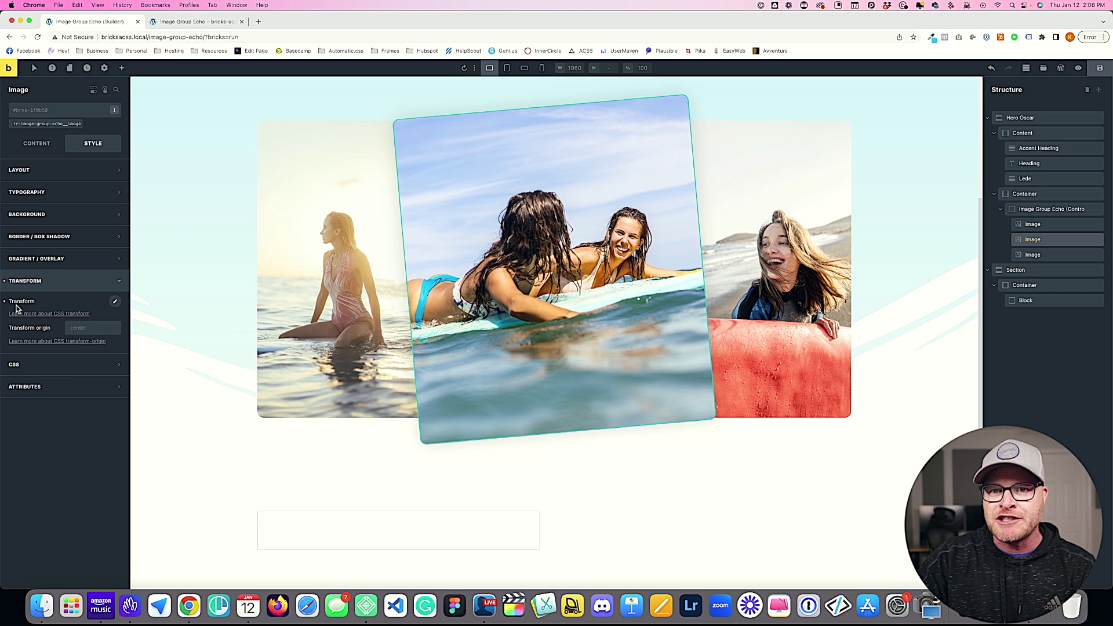
click(5, 281)
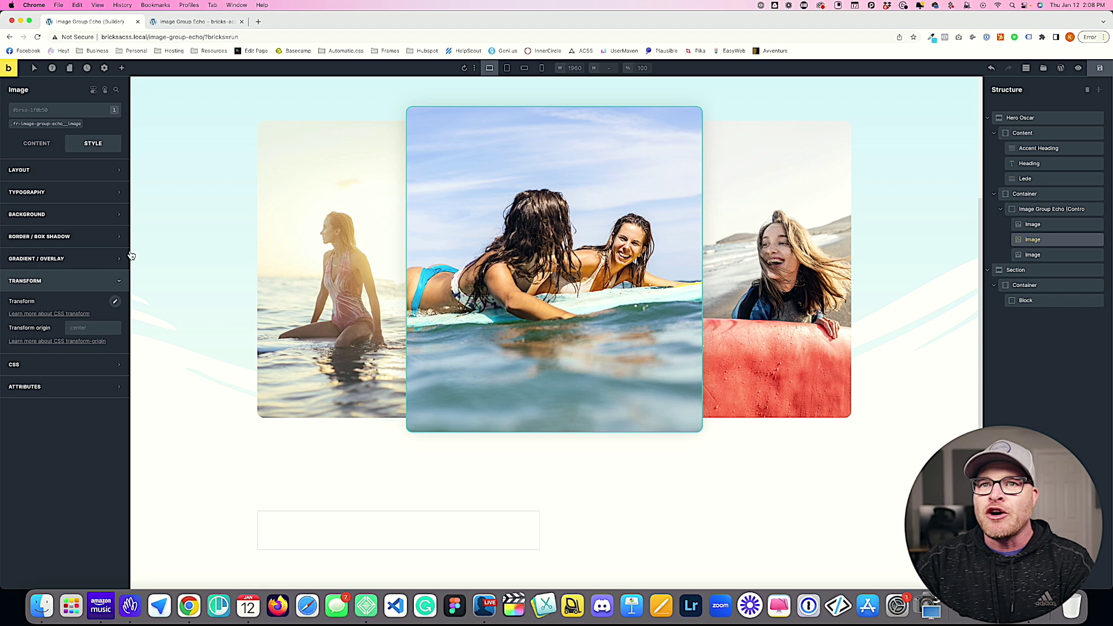
- Highlight Image Group Echo's --aspect-width, --aspect-height and .5 --overlap values in Custom CSS
click(1051, 209)
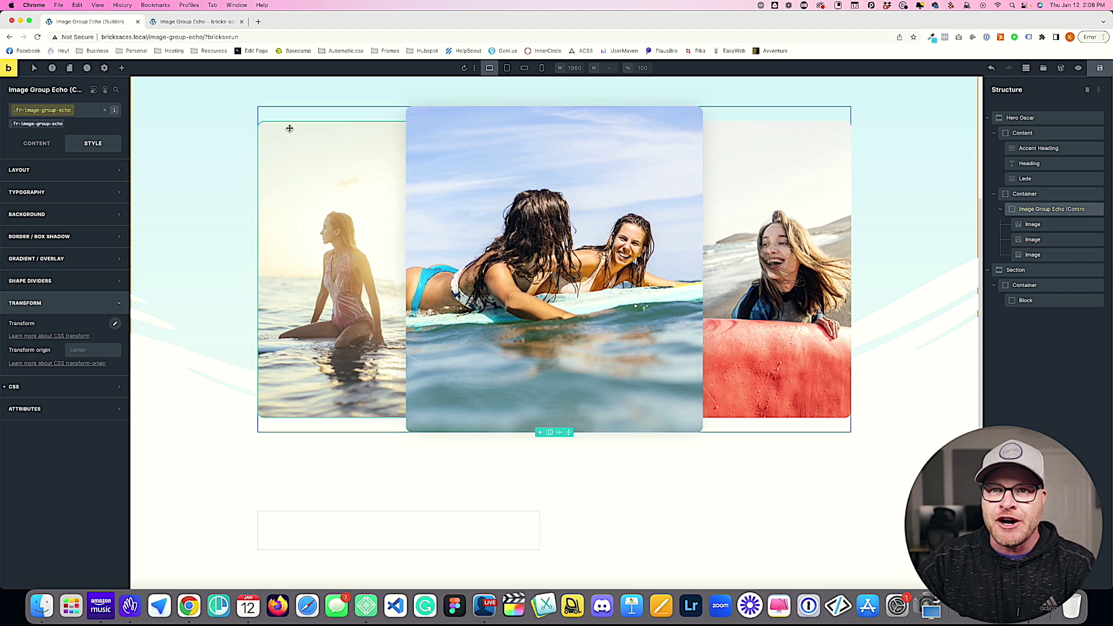
click(36, 386)
scroll(36, 376, down, 3)
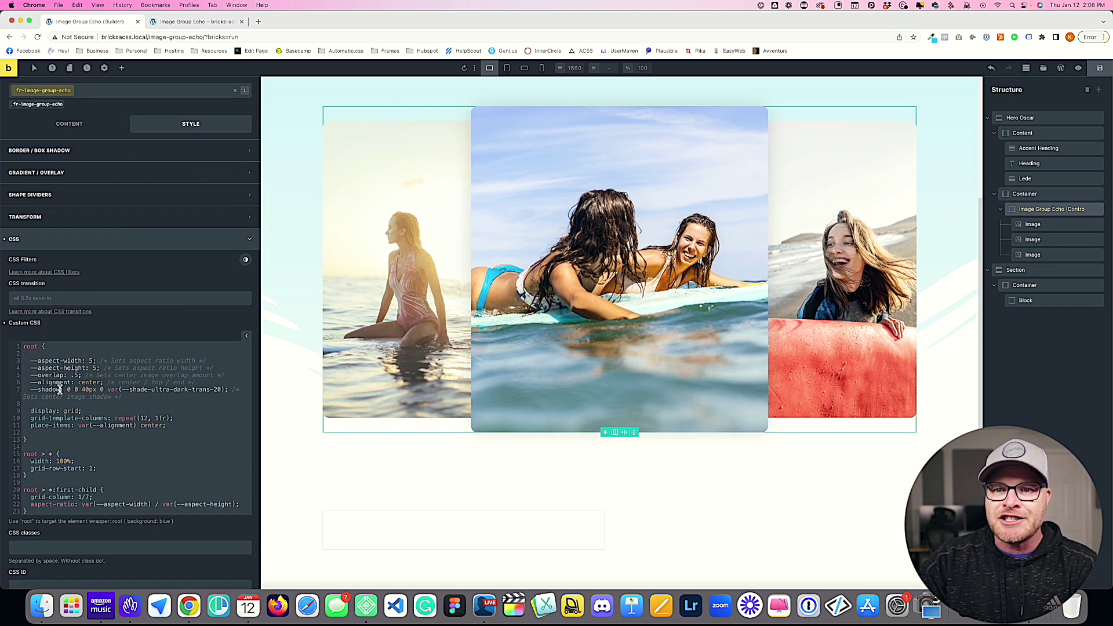
drag(32, 361, 98, 361)
drag(32, 368, 80, 376)
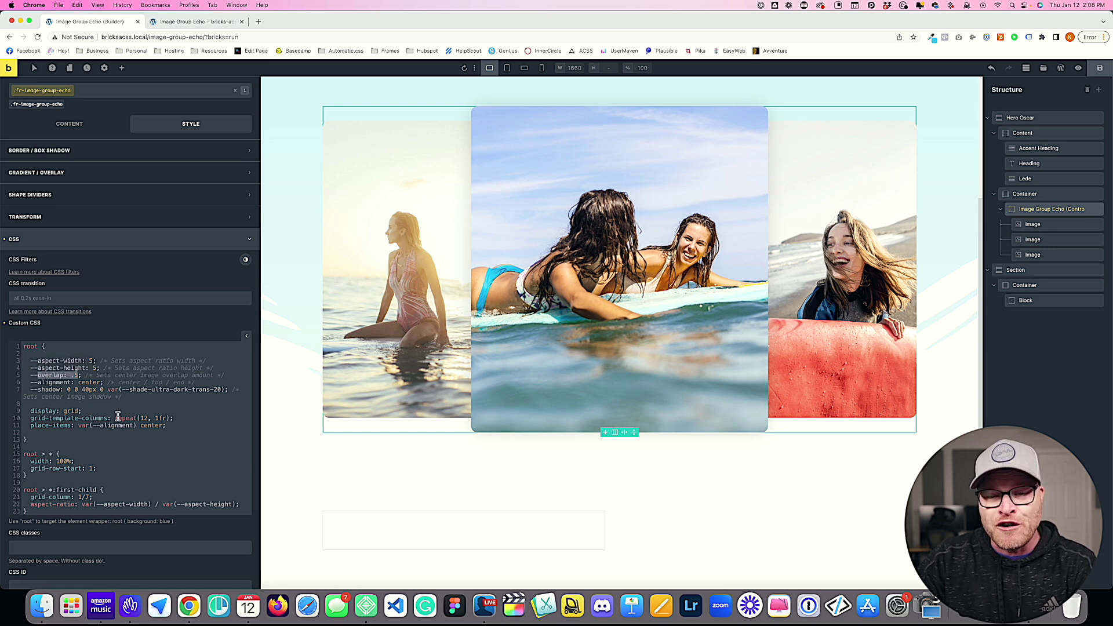
click(92, 368)
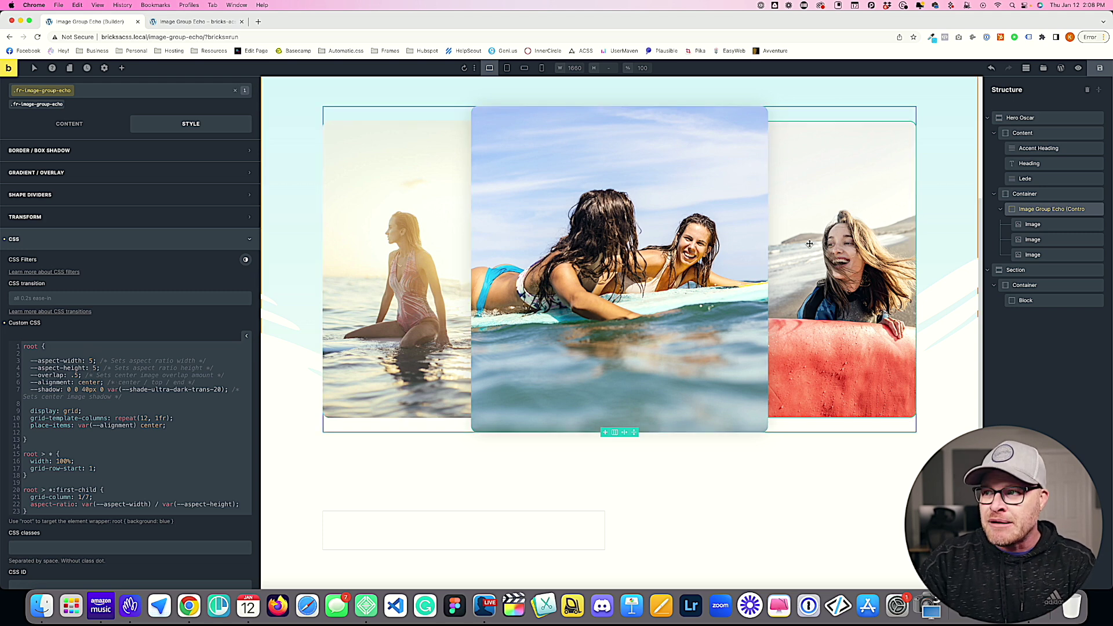
drag(80, 375, 70, 375)
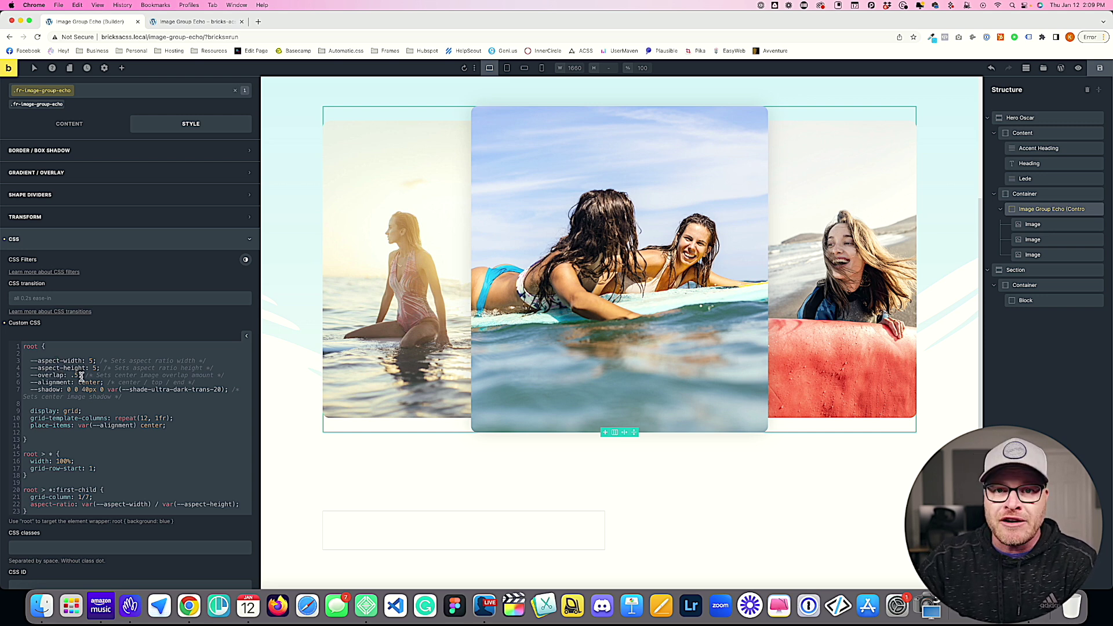
click(89, 382)
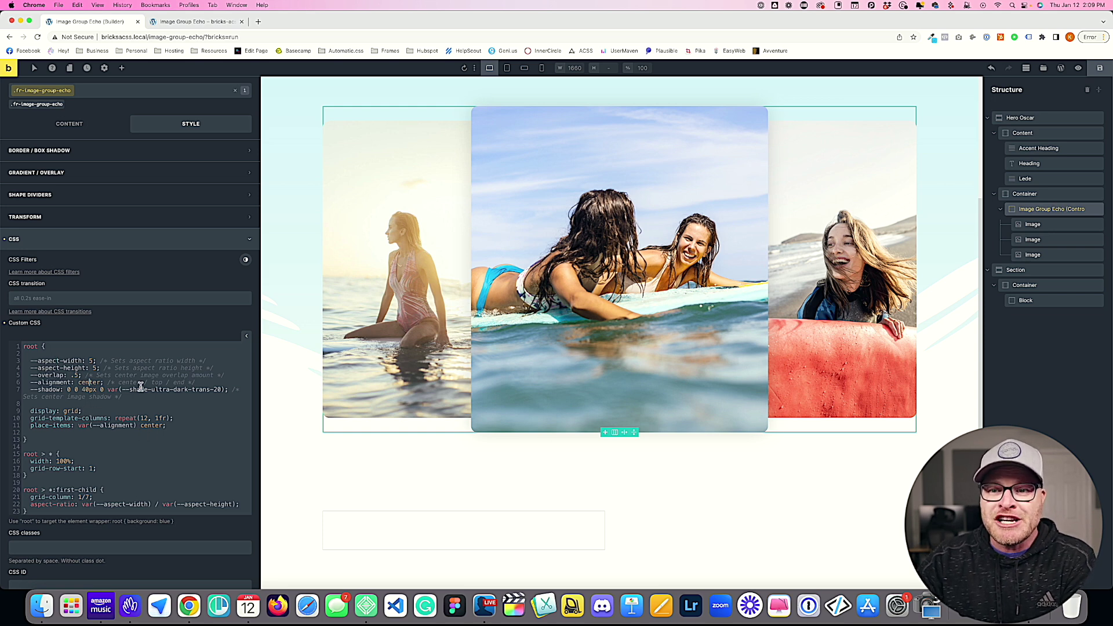
drag(122, 383, 197, 387)
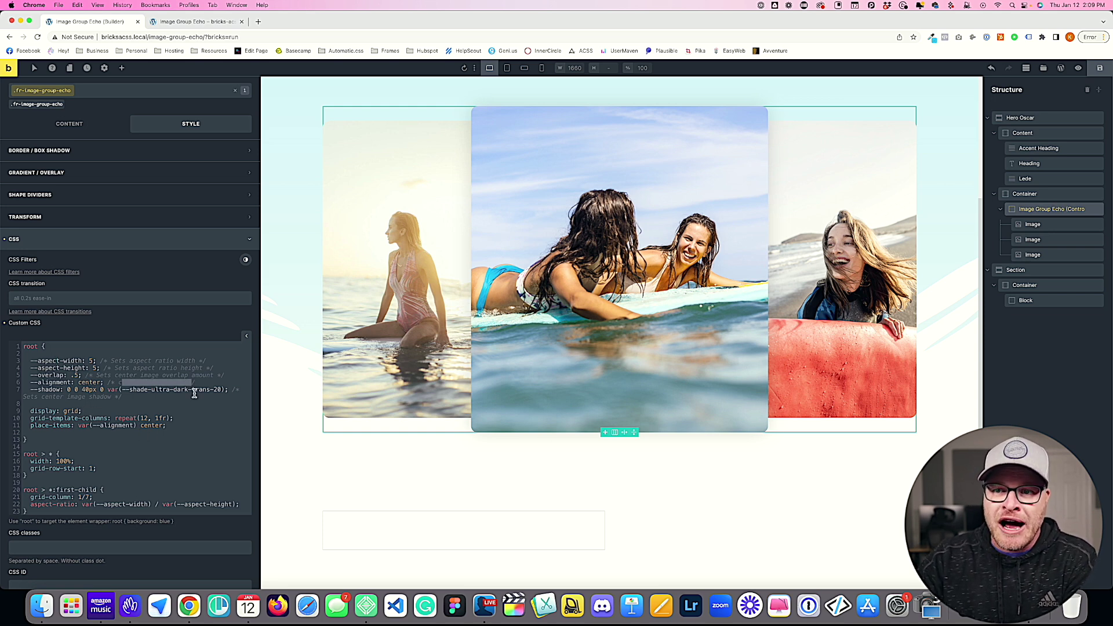
click(190, 388)
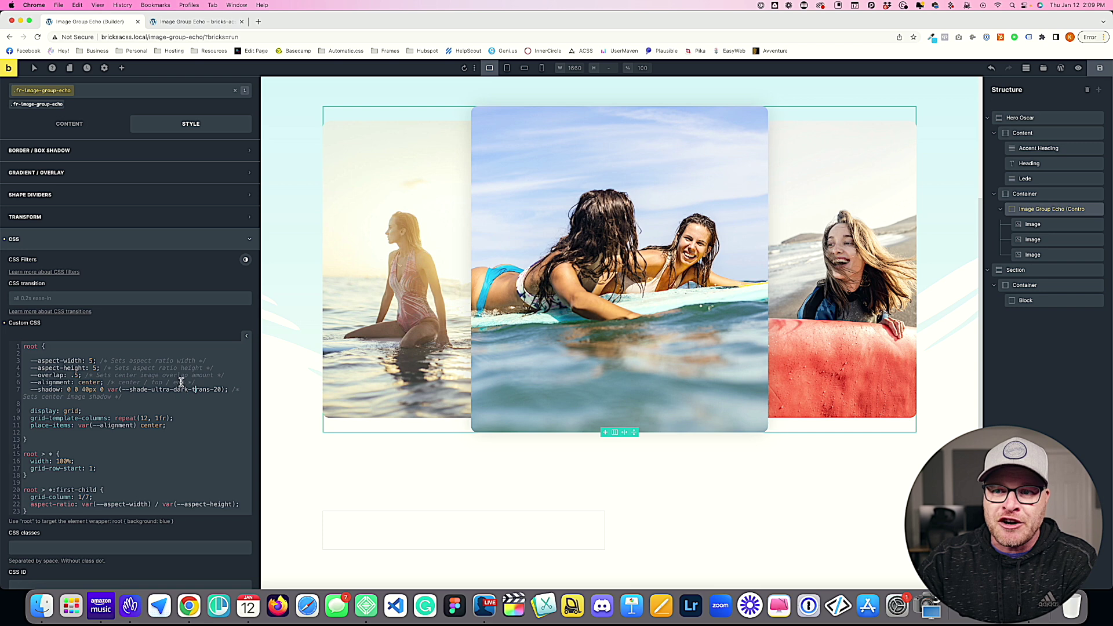
double_click(90, 383)
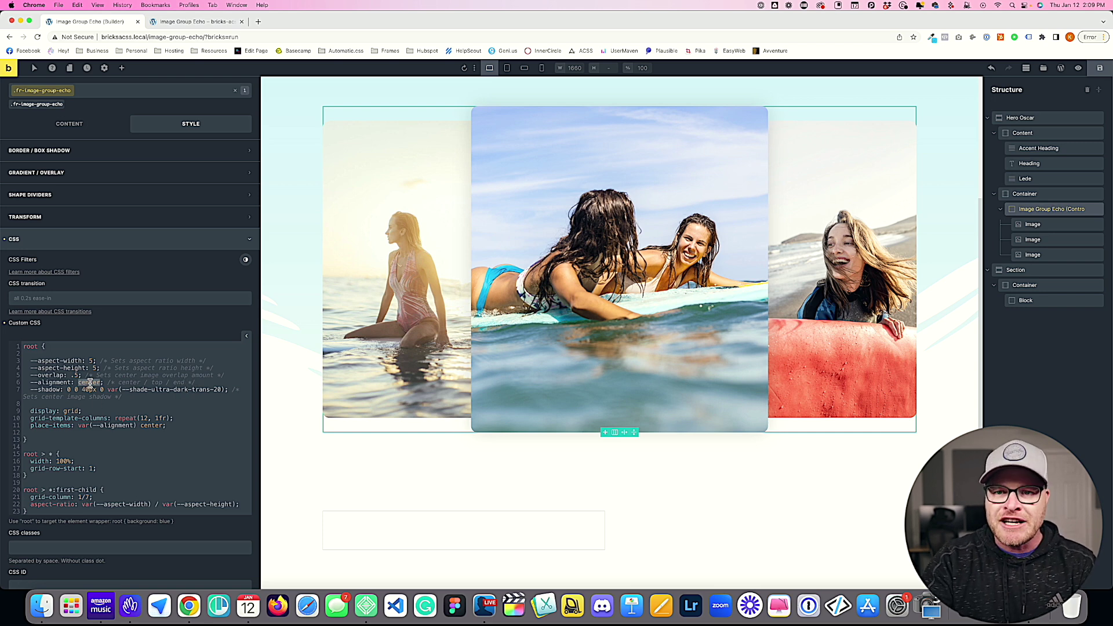
text(top)
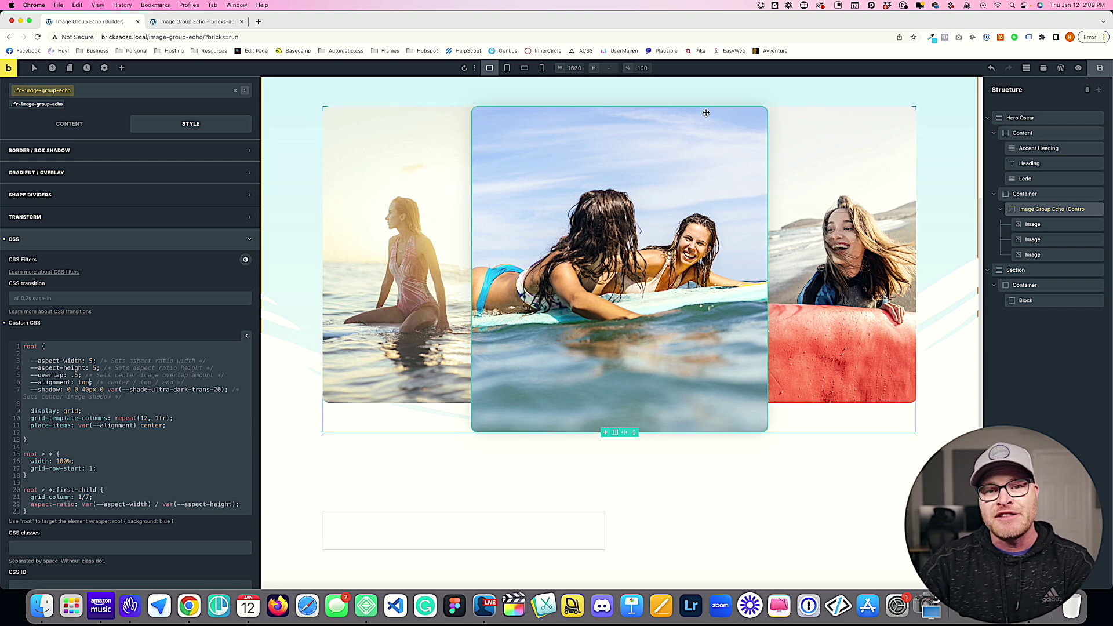
key(BackSpace)
key(BackSpace)
key(BackSpace)
text(end)
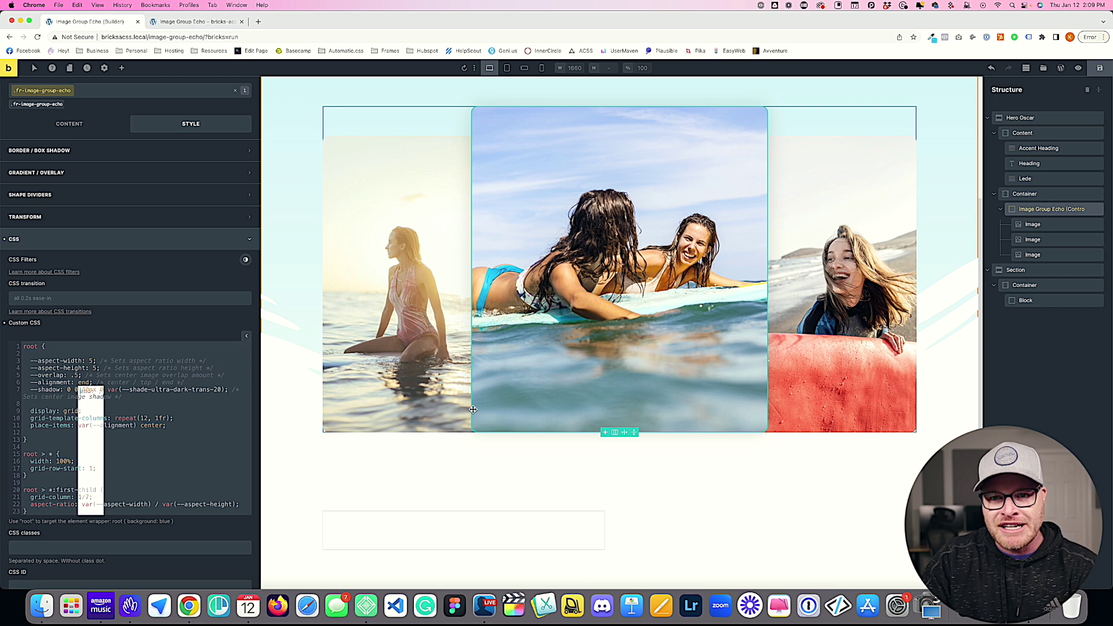
double_click(84, 382)
text(center)
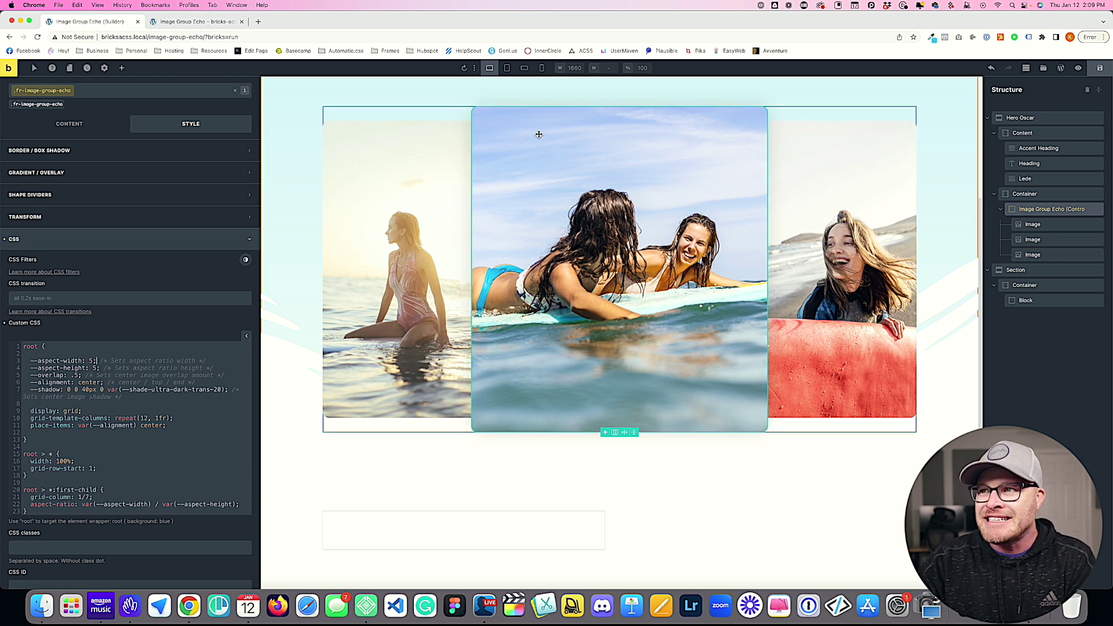
drag(67, 389, 222, 388)
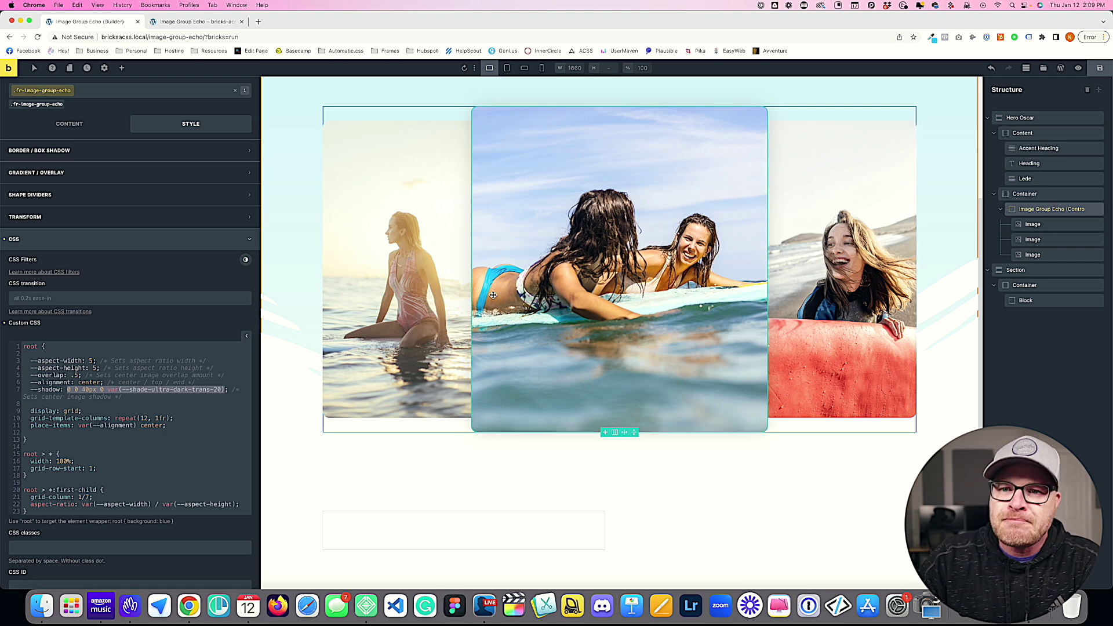
click(92, 360)
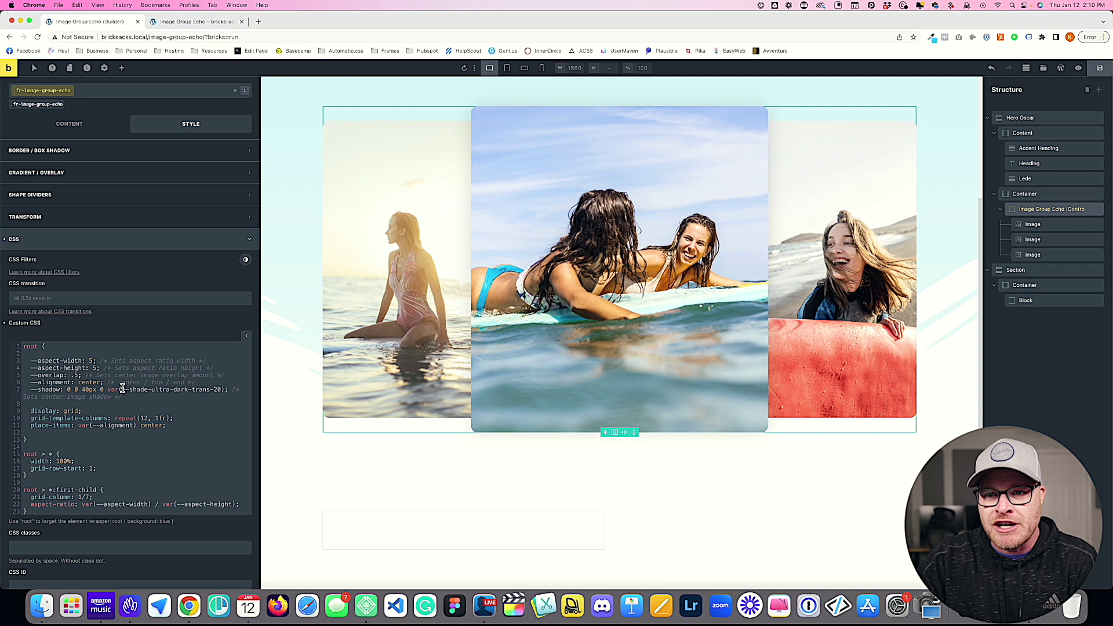
- Change the aspect variables from 5:5 to --aspect-width 4 and --aspect-height 3
key(BackSpace)
text(3)
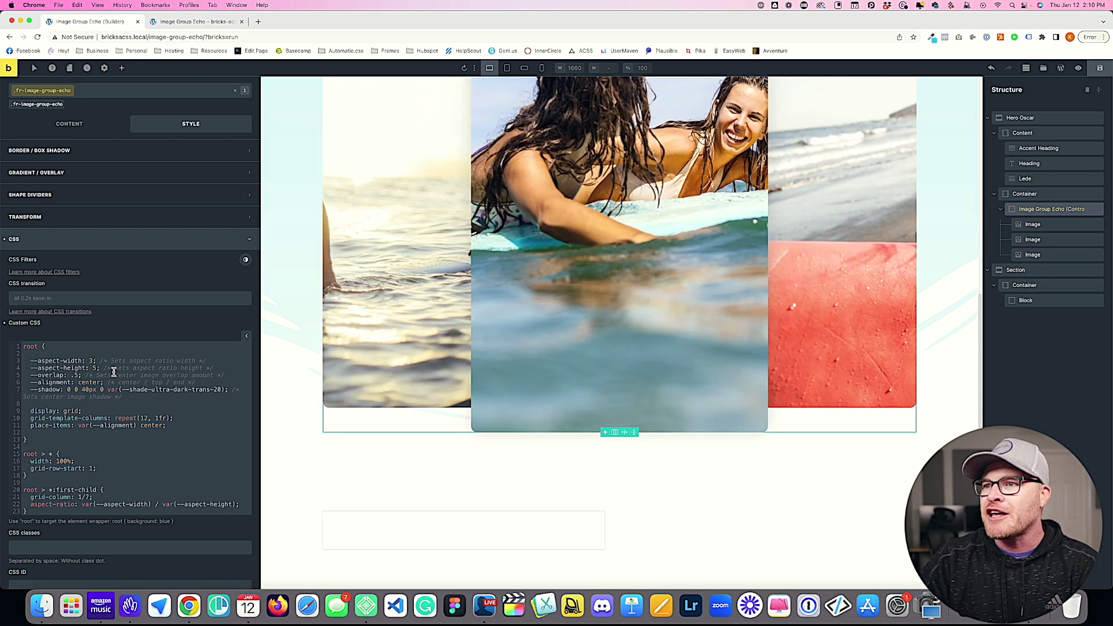
scroll(604, 299, up, 3)
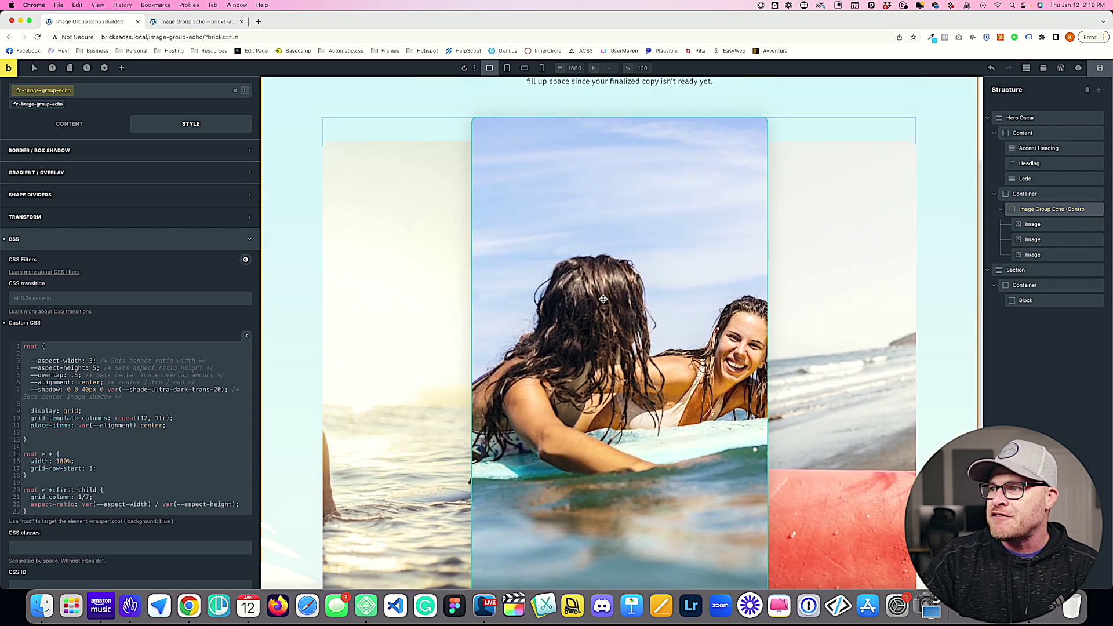
scroll(604, 299, down, 1)
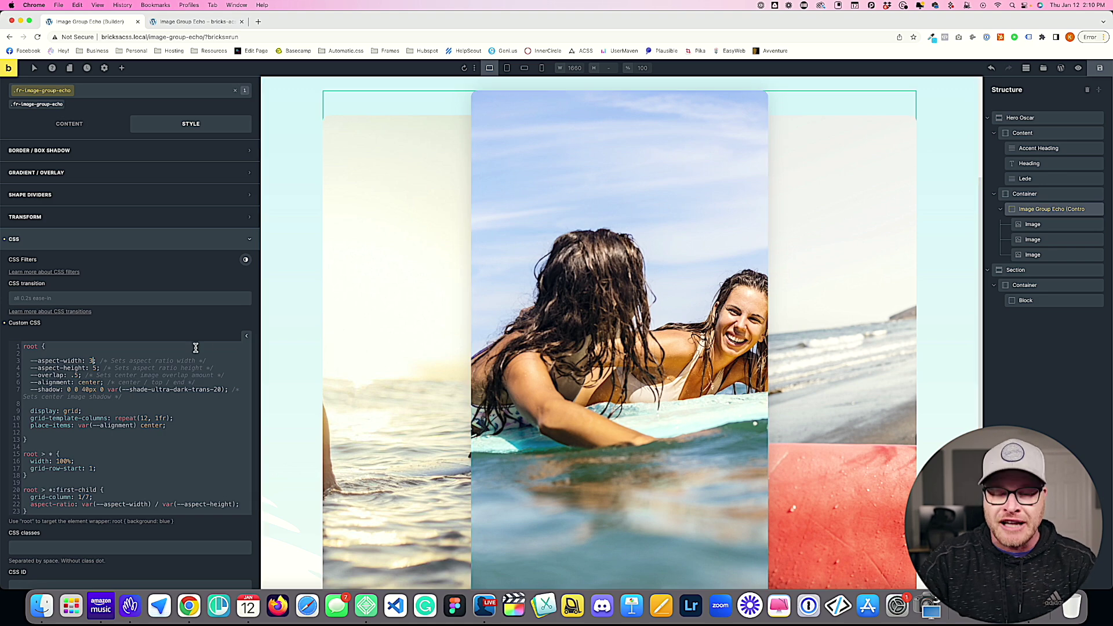
key(BackSpace)
text(4)
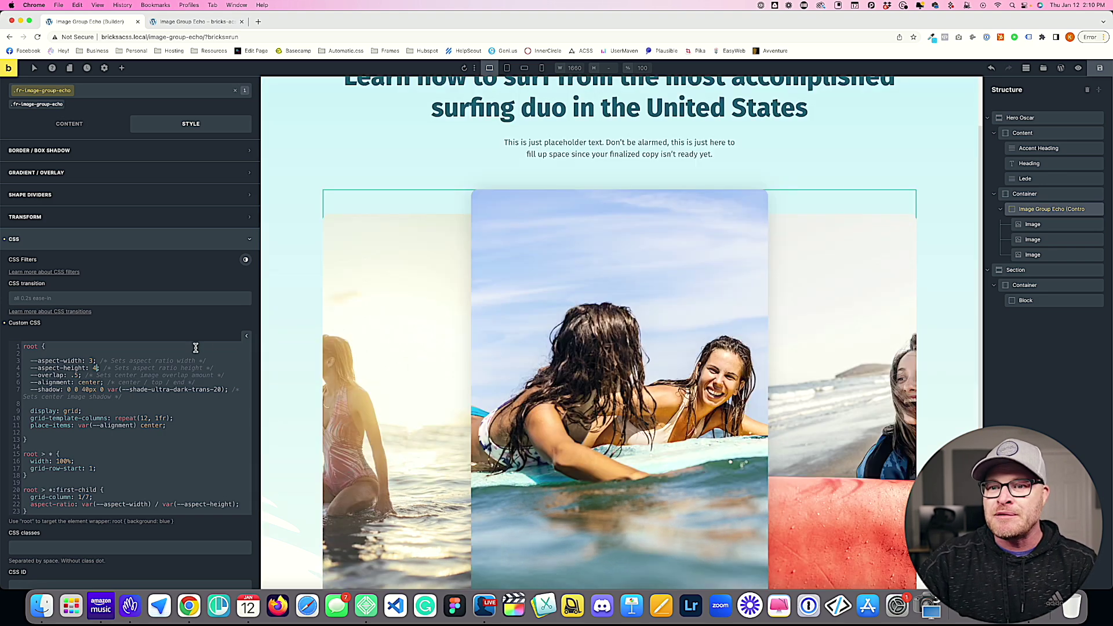
scroll(497, 357, down, 1)
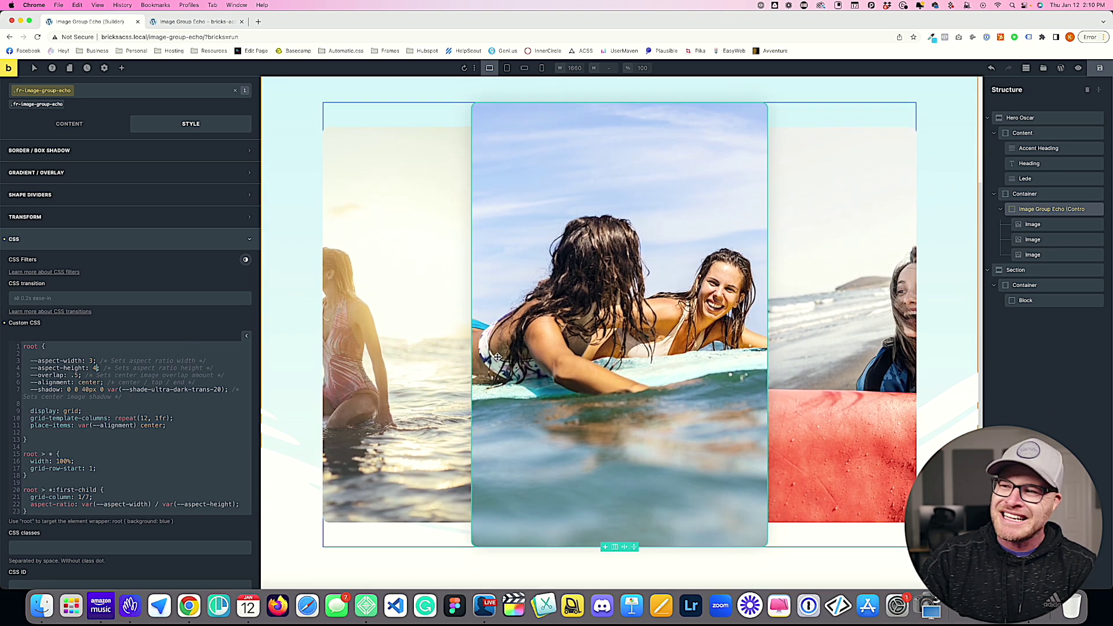
key(BackSpace)
text(4)
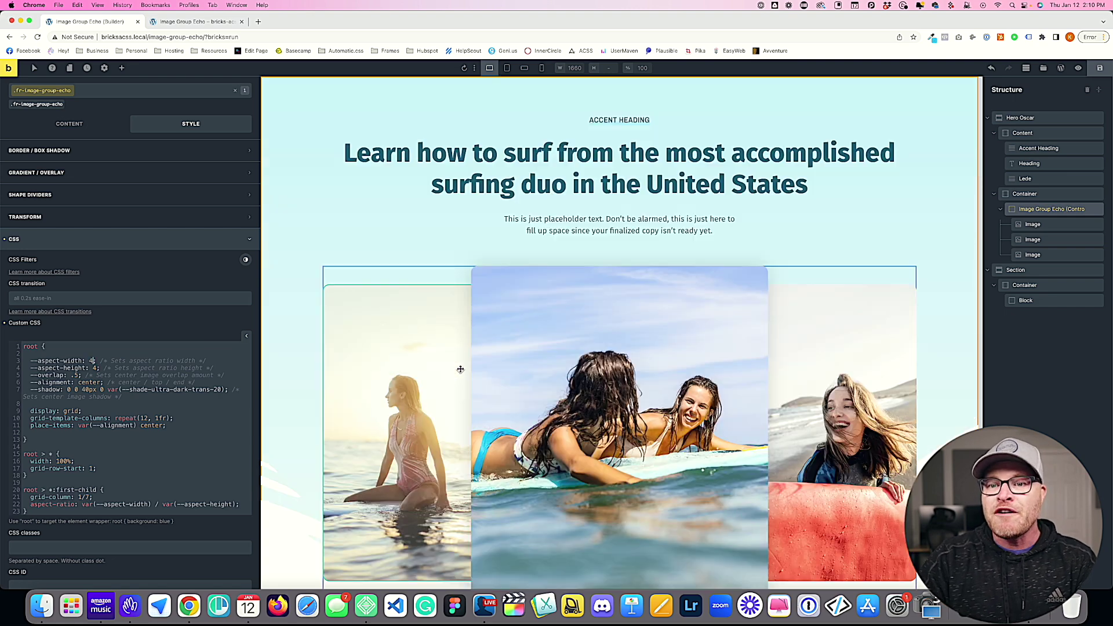
text(3)
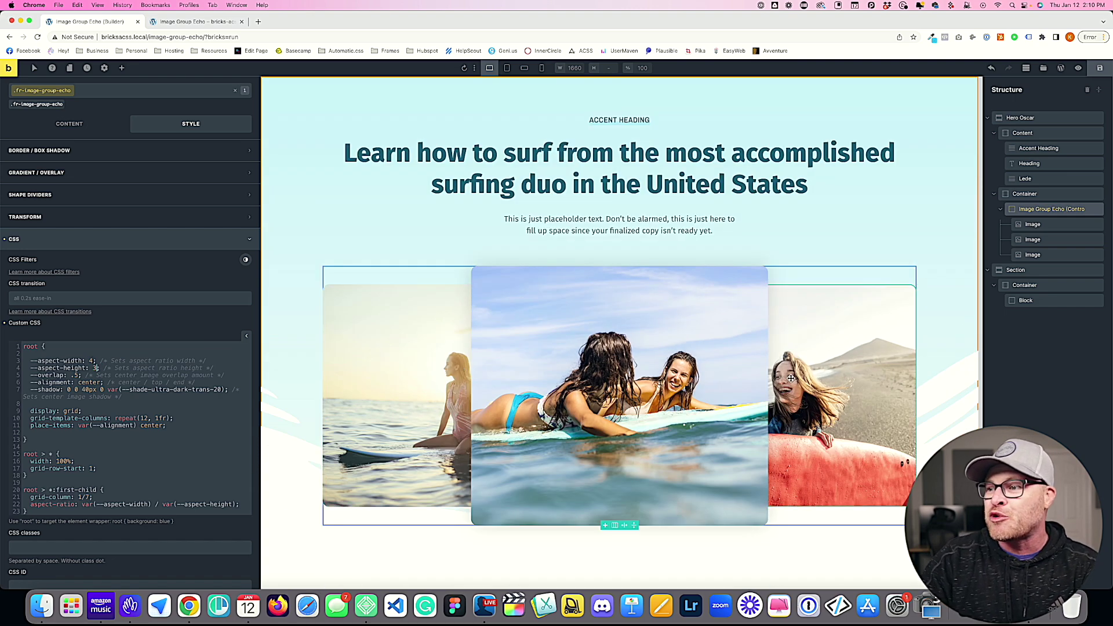
scroll(637, 371, down, 3)
scroll(792, 377, up, 2)
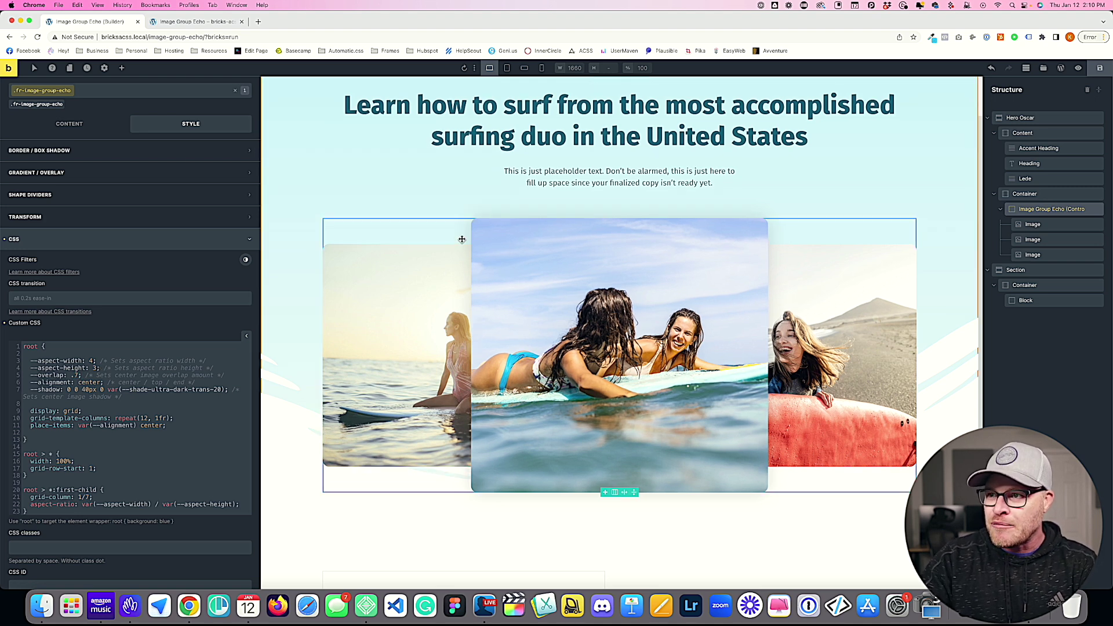
- Set the --overlap variable to 1 and review the four custom property lines
text(1)
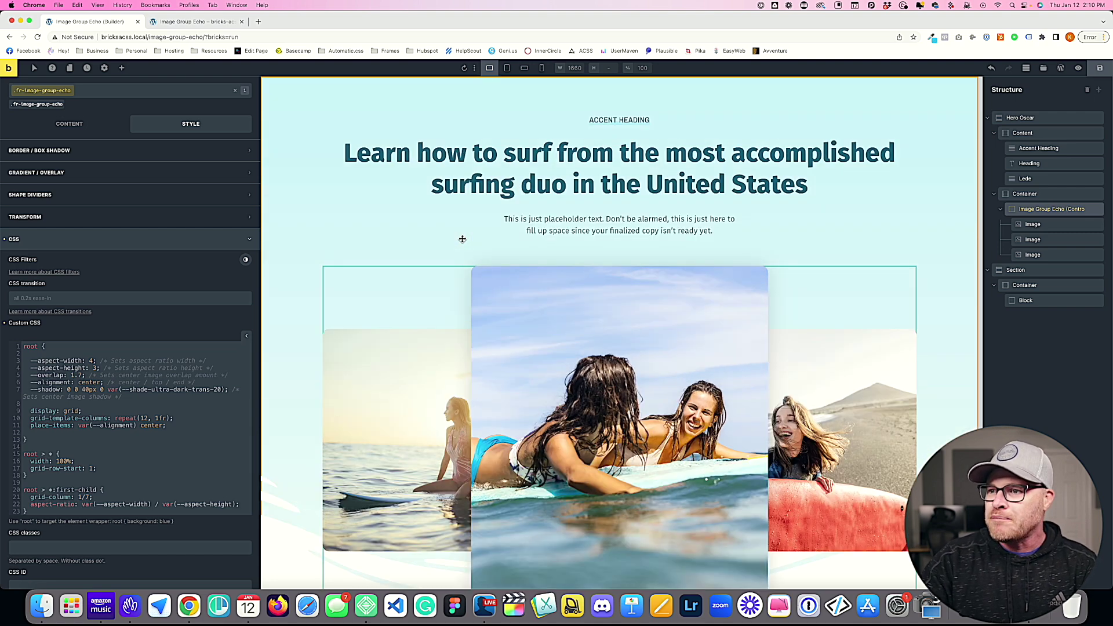
scroll(521, 232, down, 3)
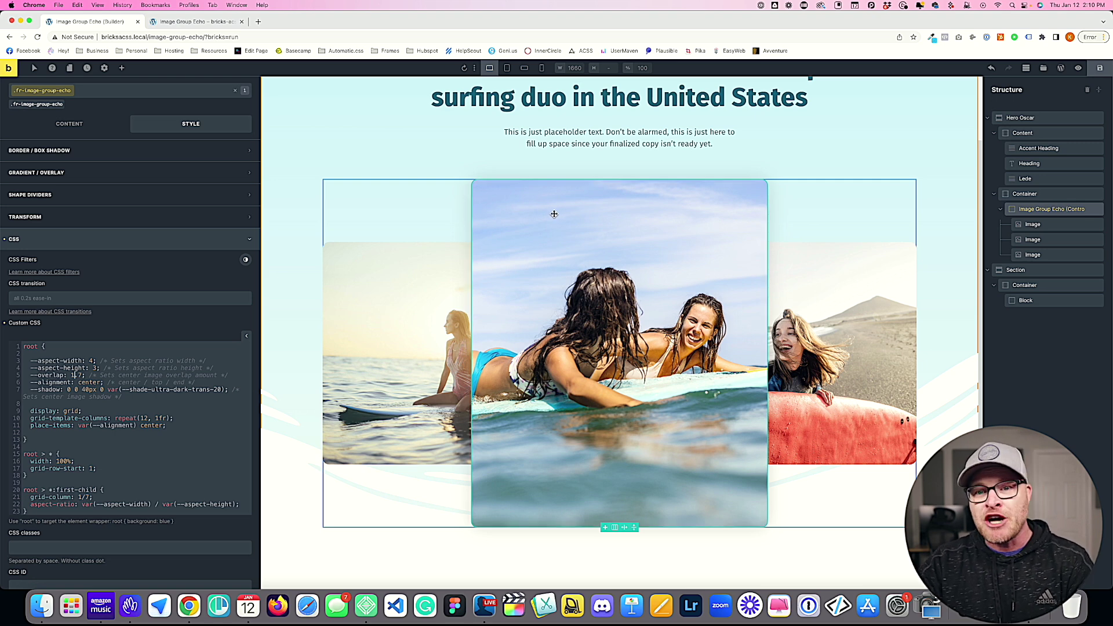
scroll(125, 415, down, 5)
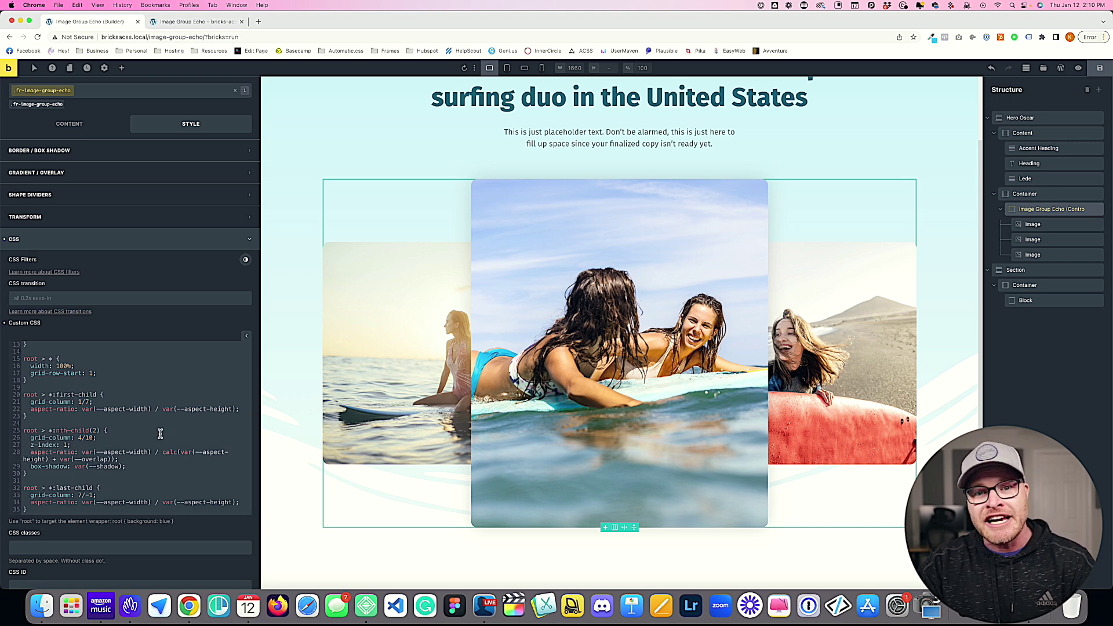
scroll(160, 434, up, 5)
drag(37, 360, 104, 382)
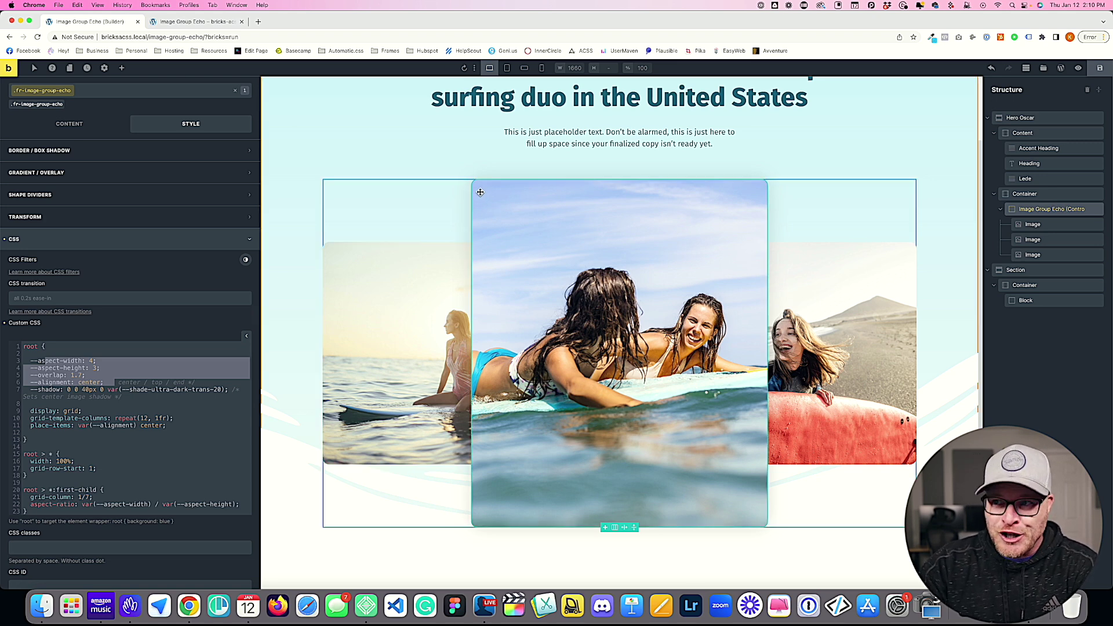
click(56, 383)
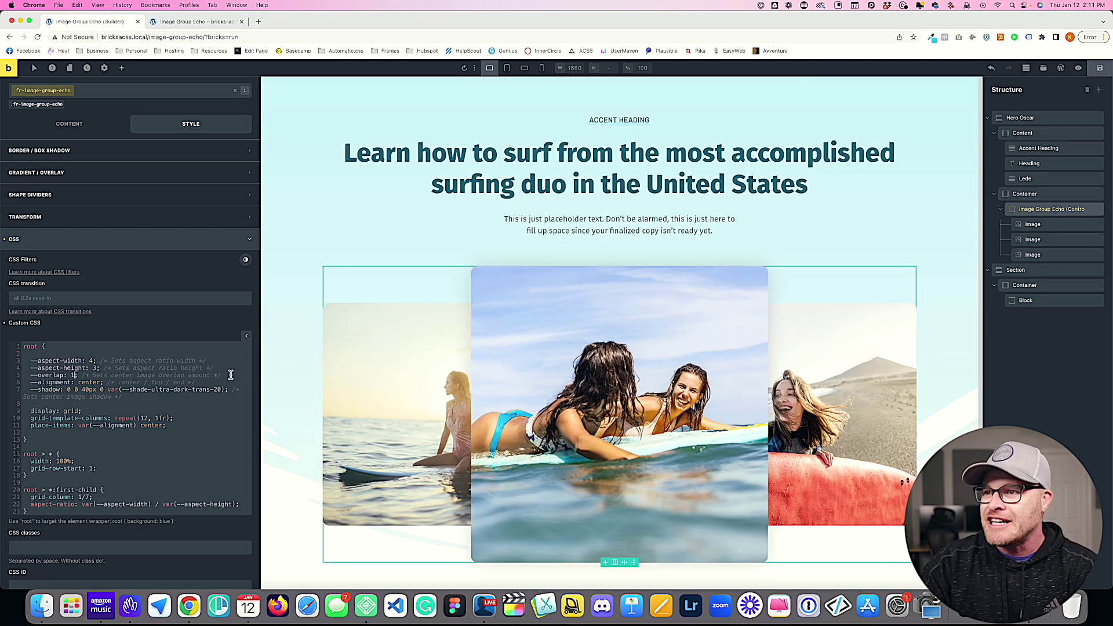
- Try an overlap of 0 to see the photos side by side, then restore 1
scroll(516, 387, down, 1)
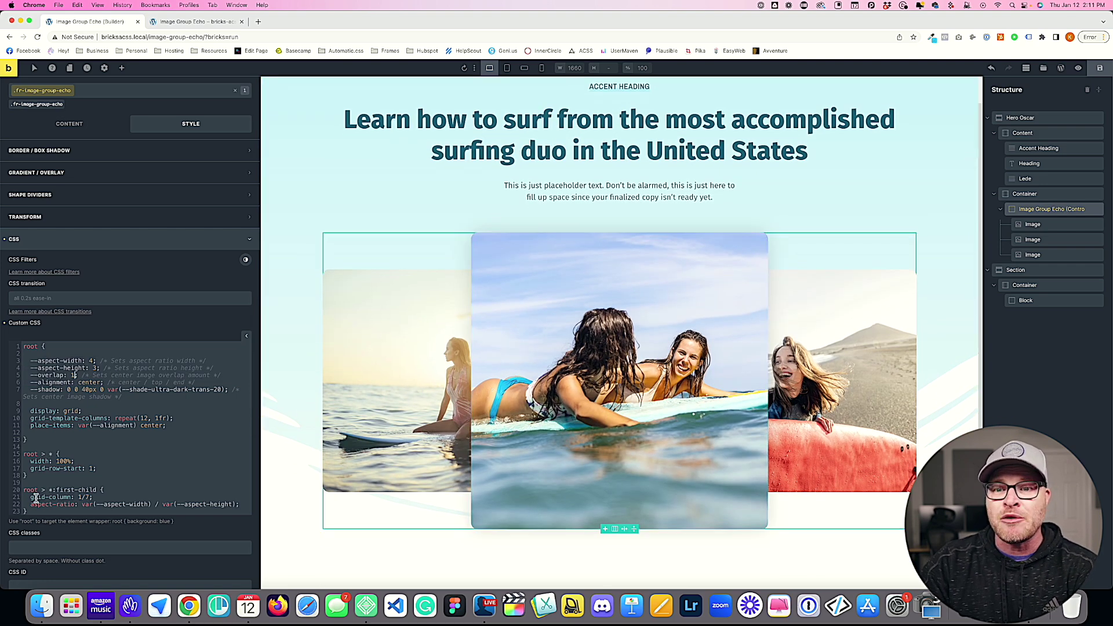
key(BackSpace)
text(0)
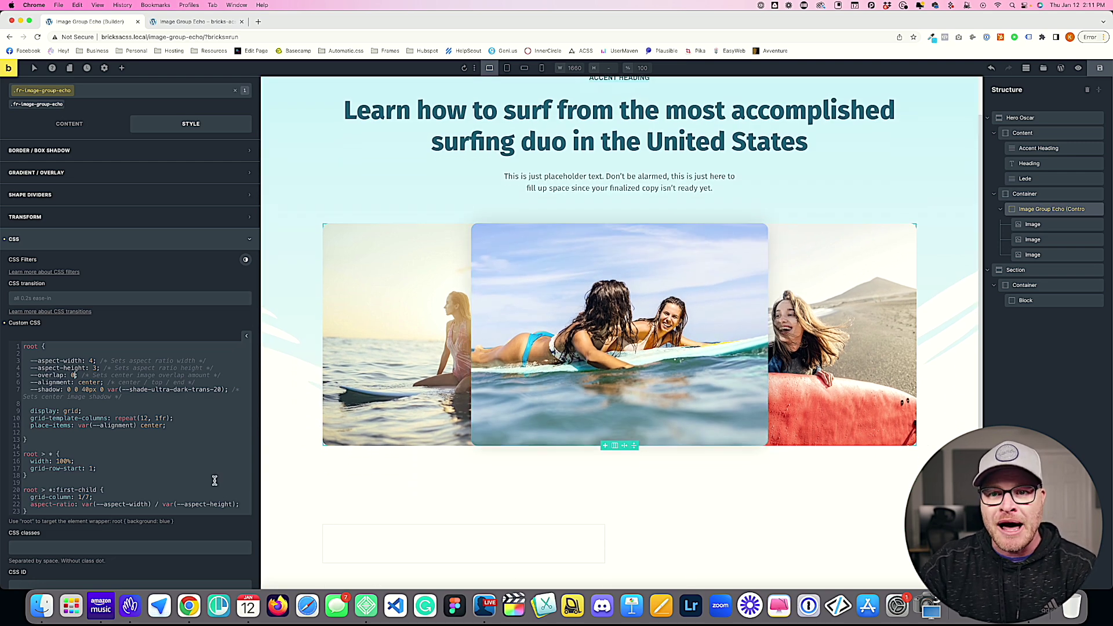
key(BackSpace)
text(1)
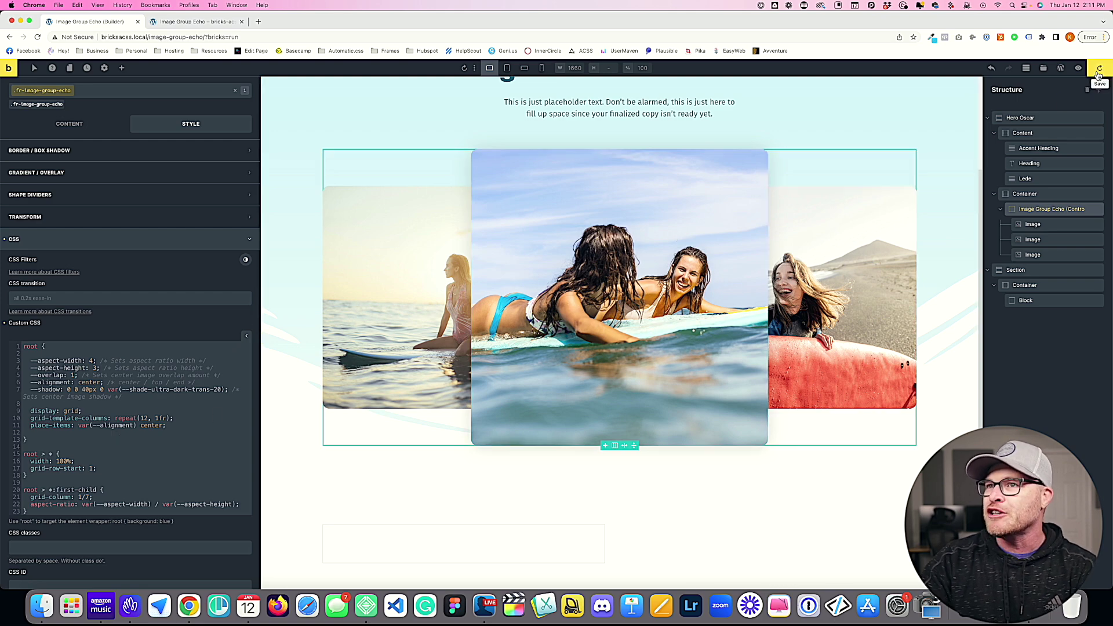
- Switch to the live front-end page showing the overlapping surf photos
click(192, 21)
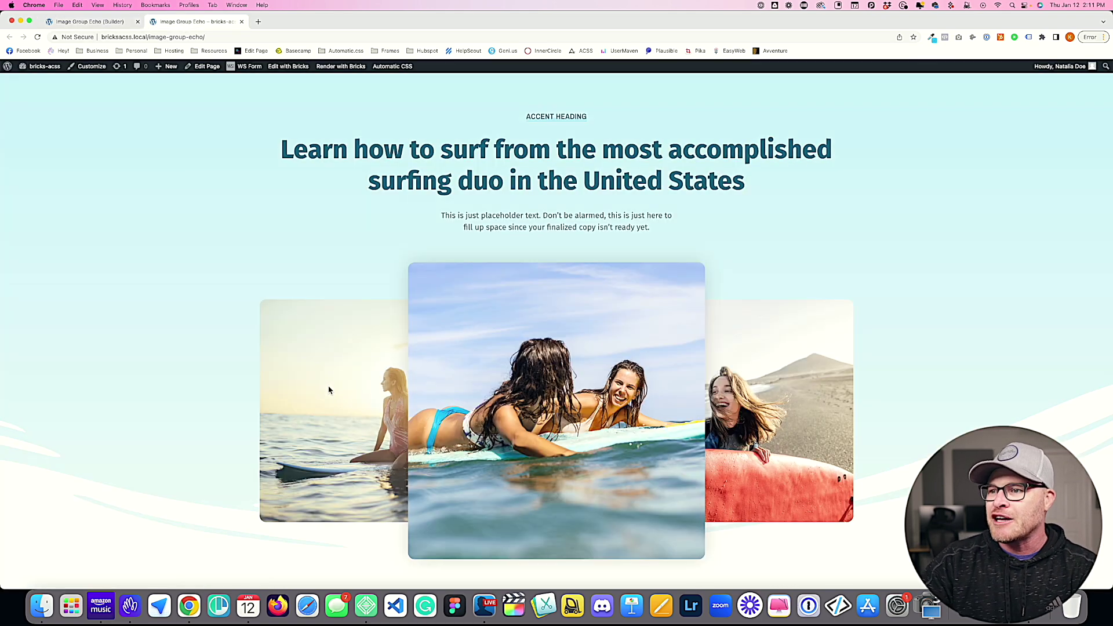
scroll(302, 386, down, 2)
scroll(313, 389, up, 1)
- Check the hero in DevTools' responsive preview at mobile and tablet widths
key(super+r)
key(super+alt+i)
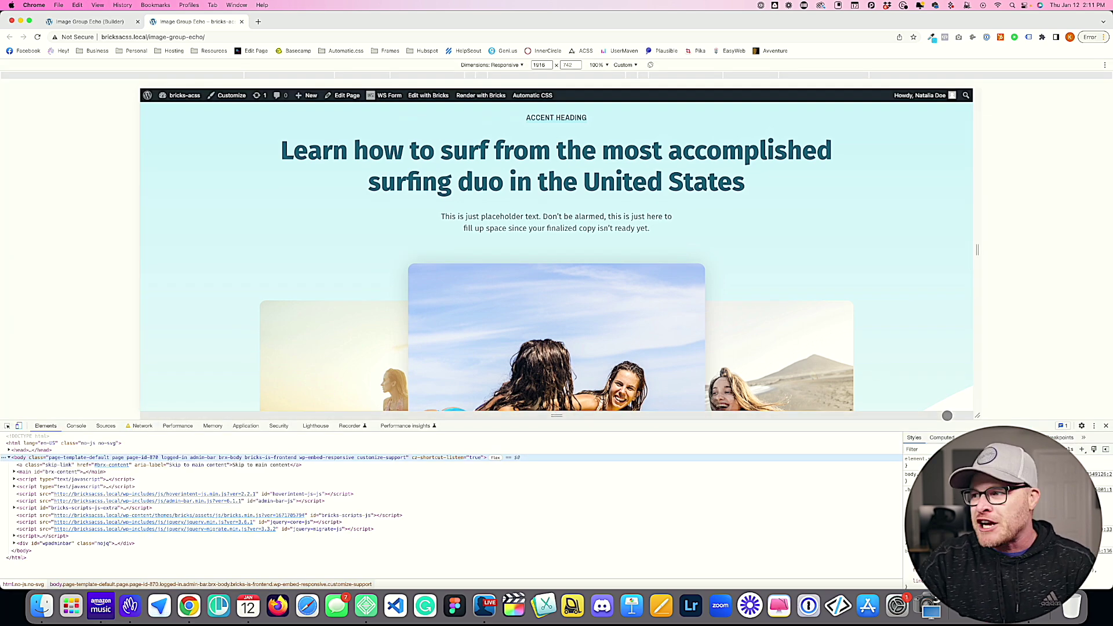
drag(944, 415, 944, 551)
drag(979, 329, 699, 318)
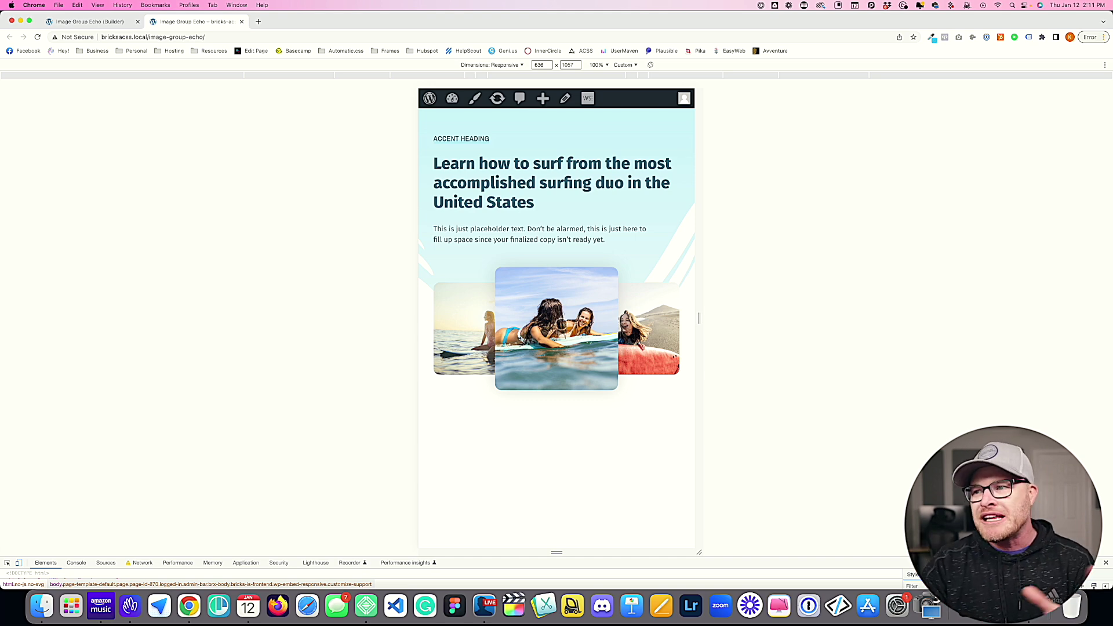
drag(700, 318, 887, 321)
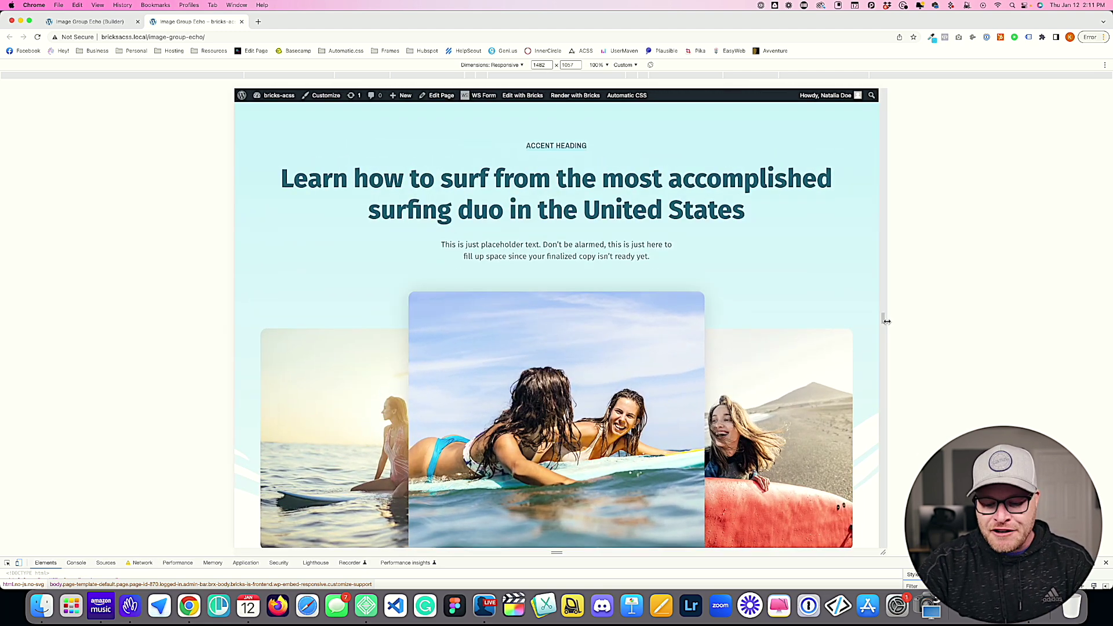
key(super+alt+i)
scroll(522, 255, down, 3)
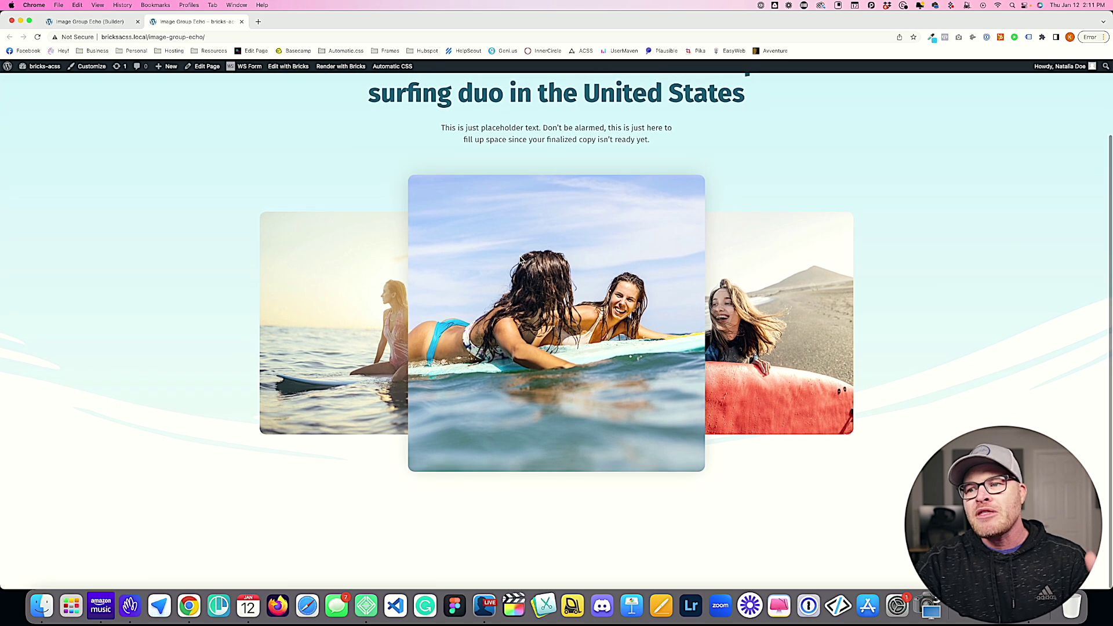